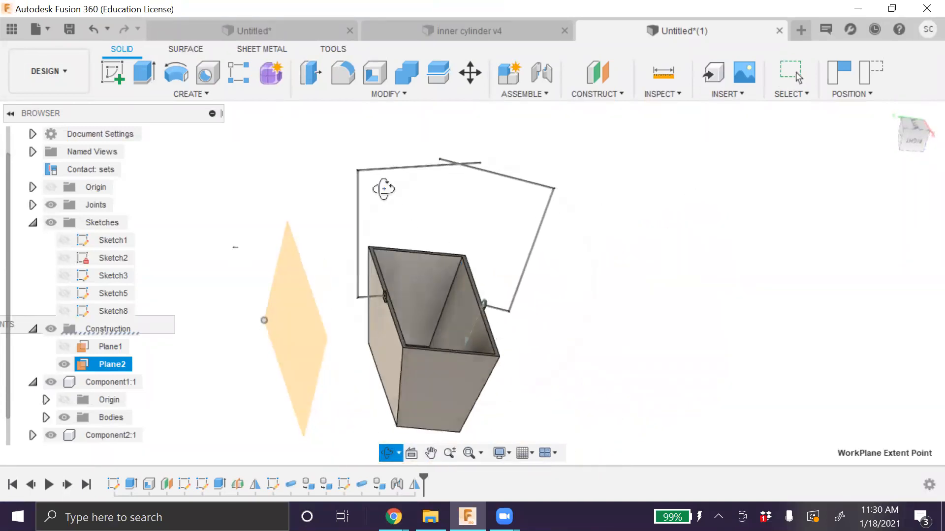
Examine the crossing ends of the two handle wires above the bin
{"action": "scroll", "coordinate": [470, 167], "scroll_direction": "up", "scroll_amount": 10}
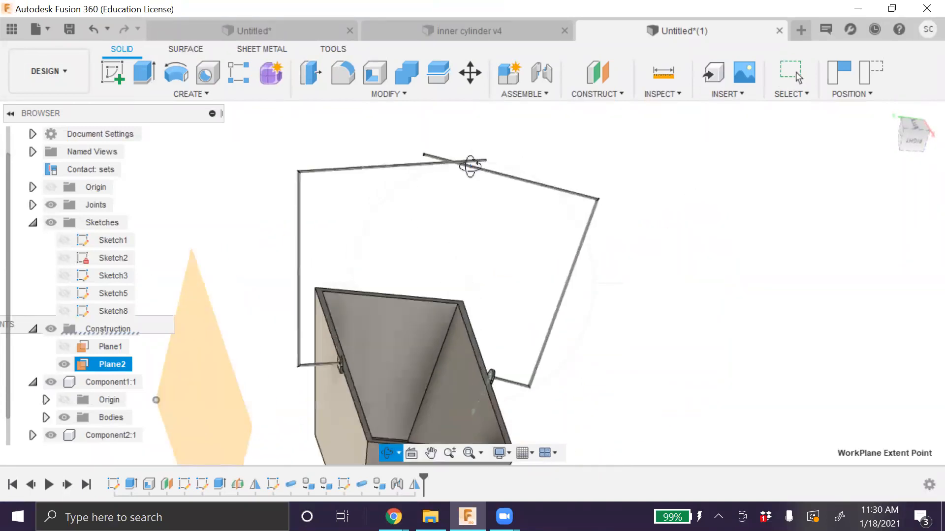
{"action": "scroll", "coordinate": [470, 166], "scroll_direction": "down", "scroll_amount": 10}
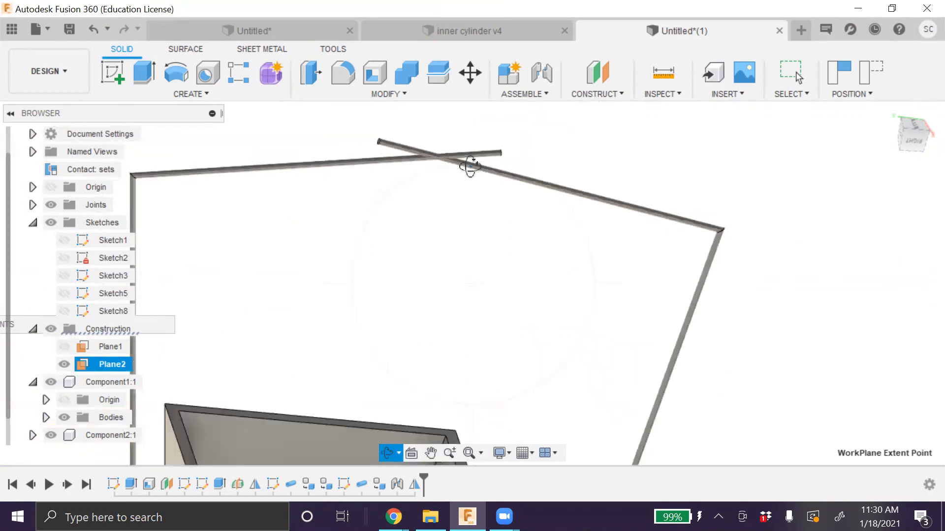
{"action": "scroll", "coordinate": [517, 312], "scroll_direction": "down", "scroll_amount": 3}
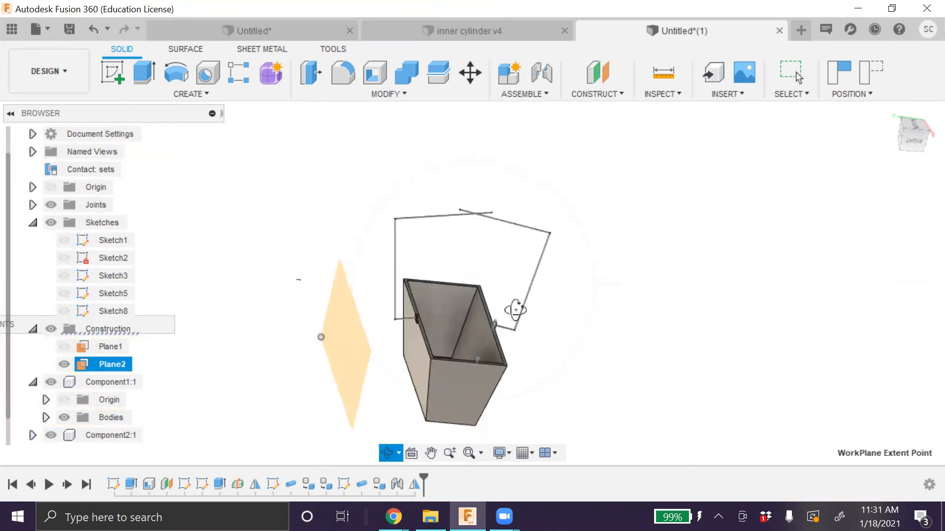
{"action": "key", "text": "Escape"}
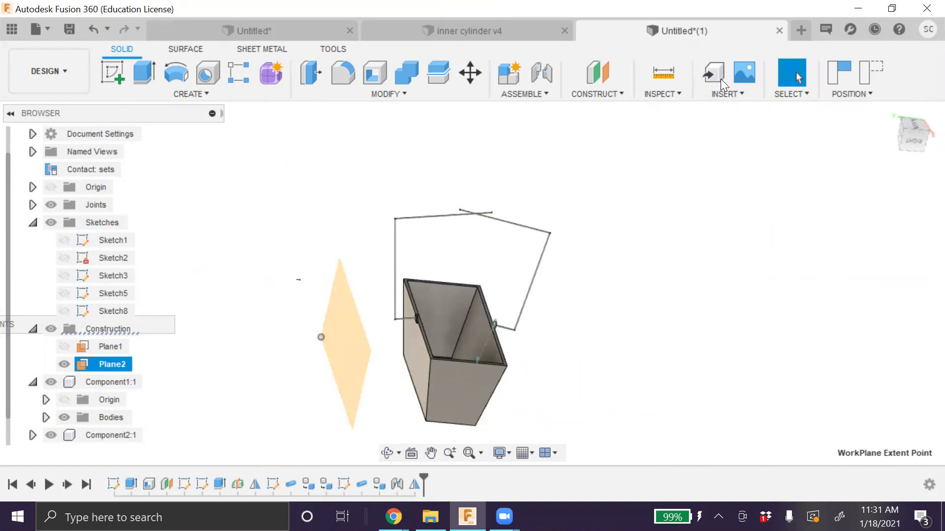
Switch to the other untitled design, which holds the wire basket, and inspect its ribs from the back
{"action": "left_click", "coordinate": [236, 32]}
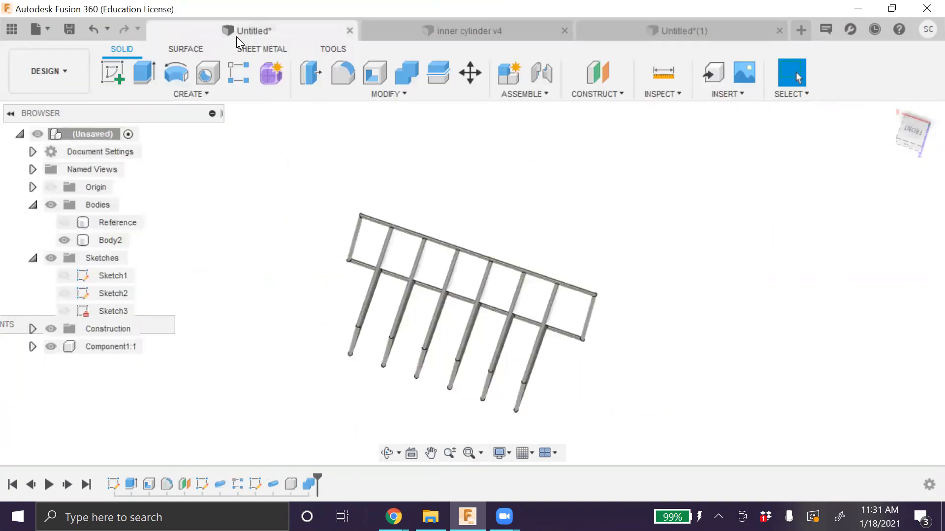
{"action": "left_click", "coordinate": [394, 454]}
{"action": "left_click_drag", "start_coordinate": [388, 415], "coordinate": [543, 475]}
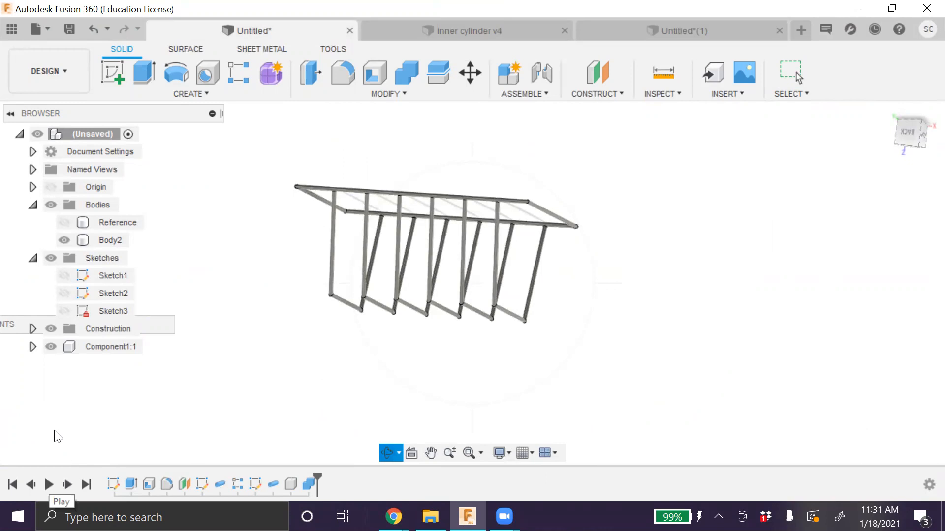
Show the Reference body, the Origin geometry and sketches Sketch1, Sketch2 and Sketch3
{"action": "left_click", "coordinate": [64, 222]}
{"action": "left_click", "coordinate": [51, 187]}
{"action": "left_click", "coordinate": [64, 276]}
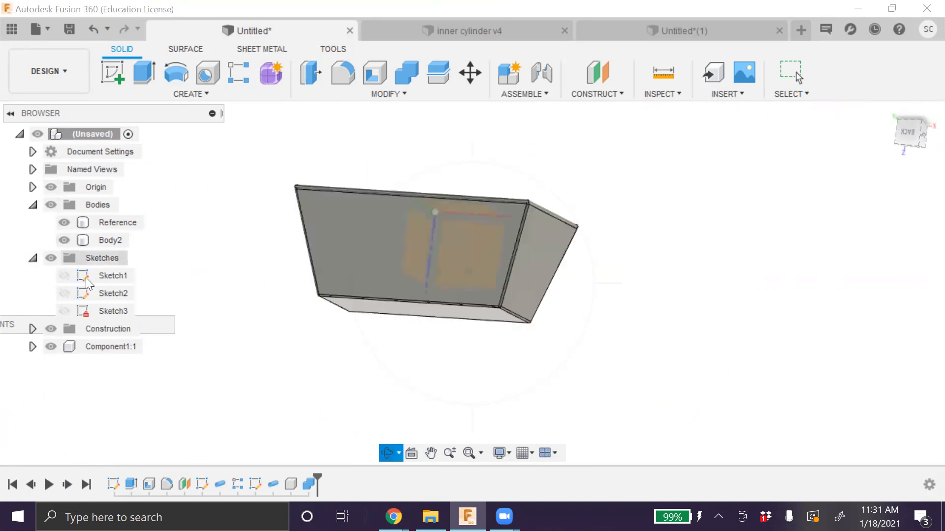
{"action": "left_click", "coordinate": [64, 294]}
{"action": "left_click", "coordinate": [64, 311]}
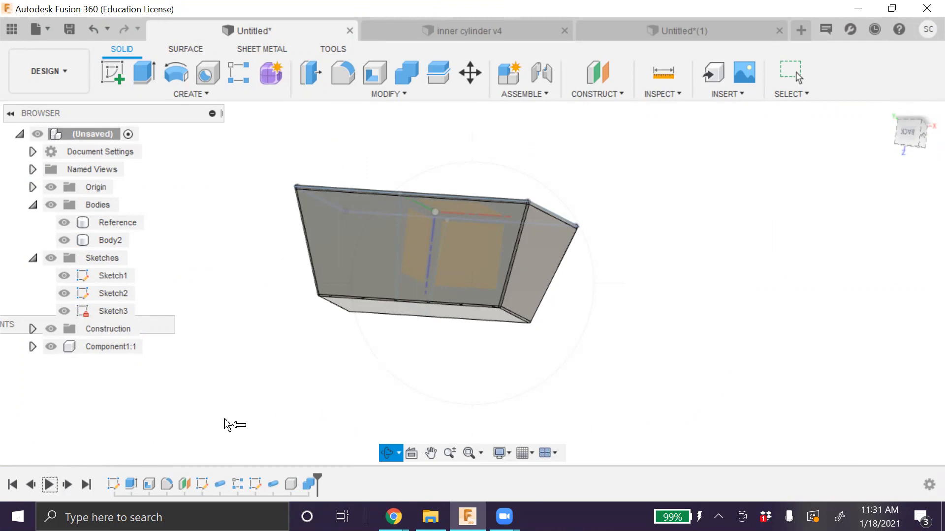
Play back the design history and watch the basket being rebuilt, viewing the model from above
{"action": "key", "text": "Escape"}
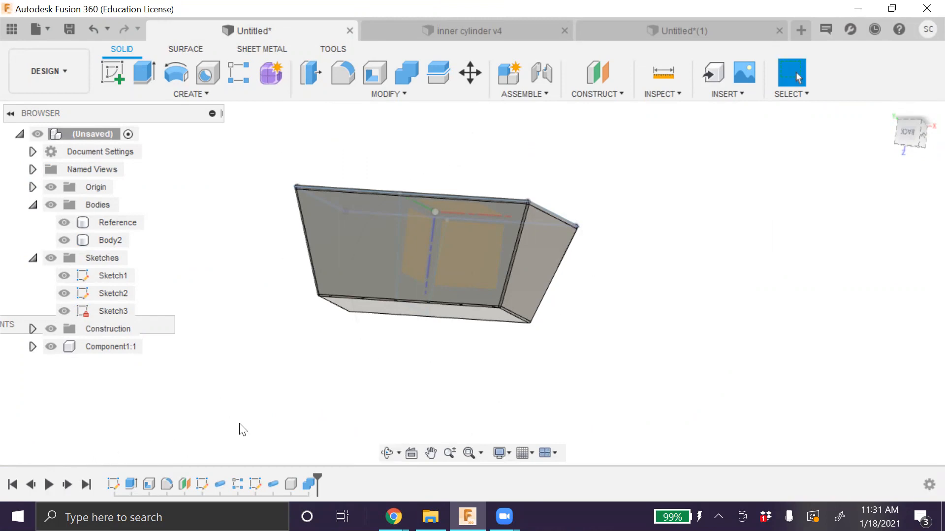
{"action": "left_click", "coordinate": [48, 485]}
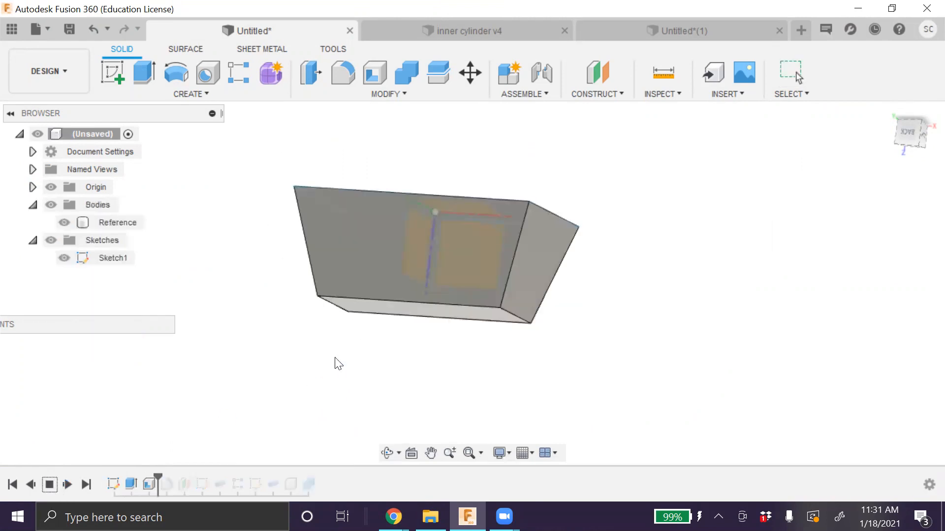
{"action": "left_click", "coordinate": [387, 453]}
{"action": "left_click_drag", "start_coordinate": [423, 388], "coordinate": [512, 394]}
{"action": "left_click", "coordinate": [48, 483]}
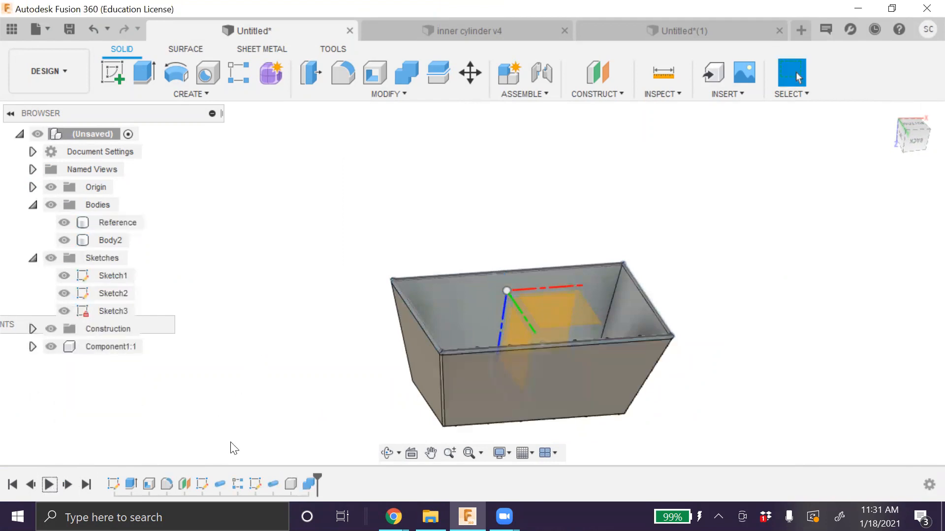
Hide the Reference body, keep Body2 shown, and view the wire basket from the back
{"action": "left_click", "coordinate": [307, 486]}
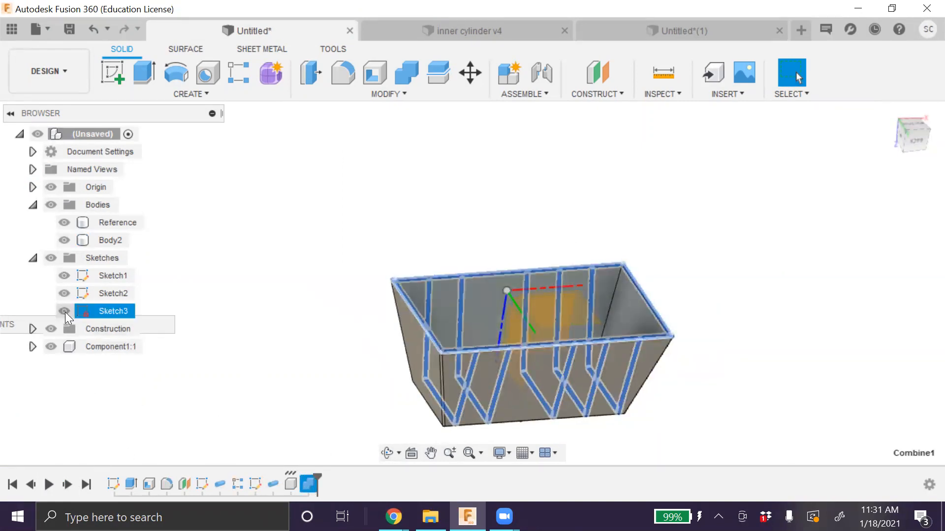
{"action": "left_click", "coordinate": [62, 240]}
{"action": "left_click", "coordinate": [61, 222]}
{"action": "left_click", "coordinate": [64, 238]}
{"action": "left_click", "coordinate": [387, 453]}
{"action": "left_click_drag", "start_coordinate": [382, 433], "coordinate": [344, 392]}
{"action": "key", "text": "Escape"}
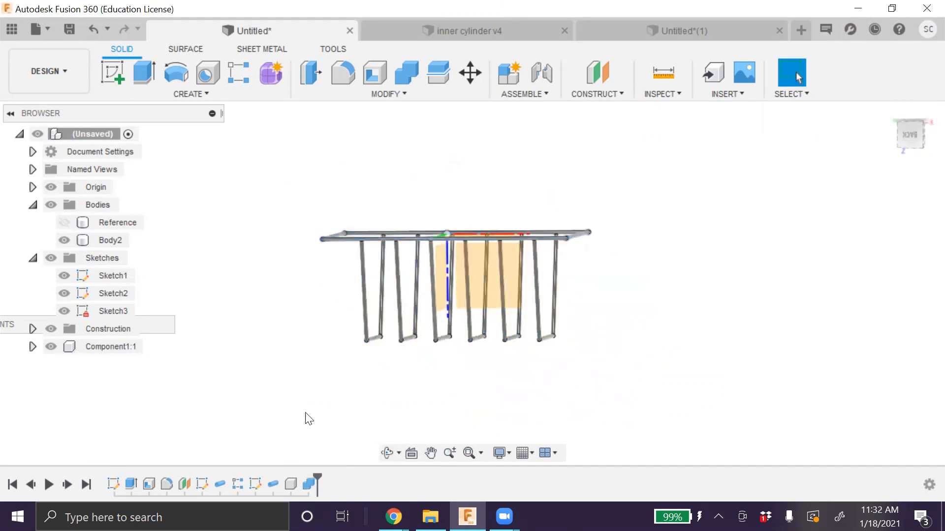
Roll the history back to just after the first extrude with the Reference body shown, and advance it past the Shell feature
{"action": "mouse_move", "coordinate": [319, 475]}
{"action": "left_mouse_down"}
{"action": "mouse_move", "coordinate": [121, 475]}
{"action": "mouse_move", "coordinate": [131, 485]}
{"action": "left_mouse_up"}
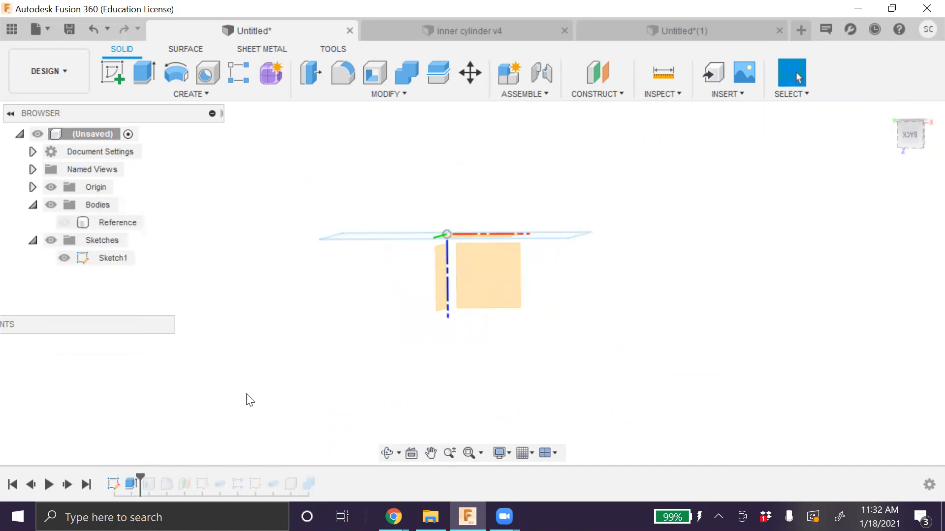
{"action": "left_click", "coordinate": [64, 222]}
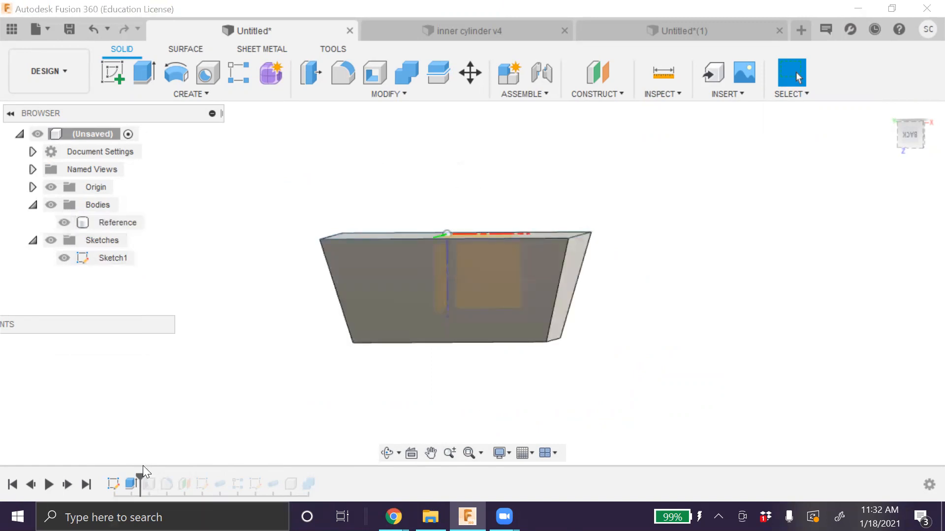
{"action": "left_click_drag", "start_coordinate": [138, 476], "coordinate": [158, 475]}
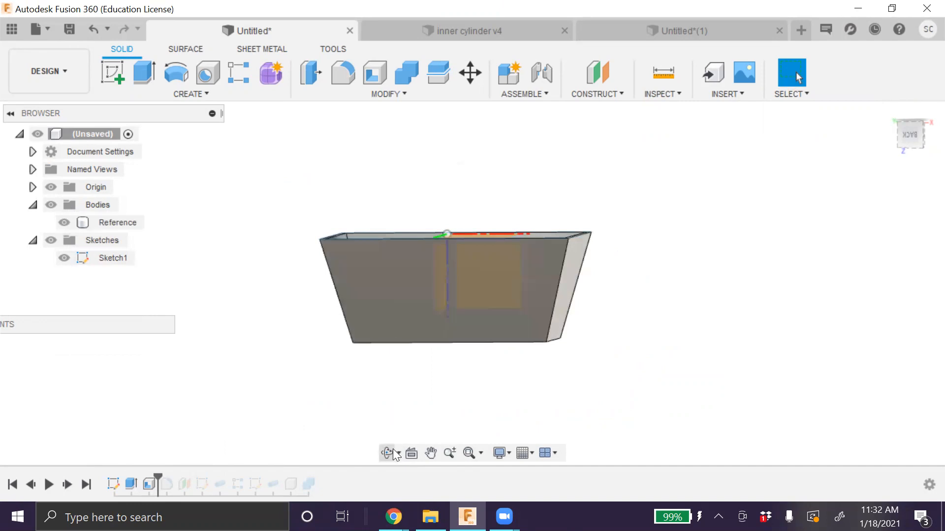
{"action": "left_click", "coordinate": [393, 453]}
{"action": "left_click_drag", "start_coordinate": [405, 415], "coordinate": [331, 335]}
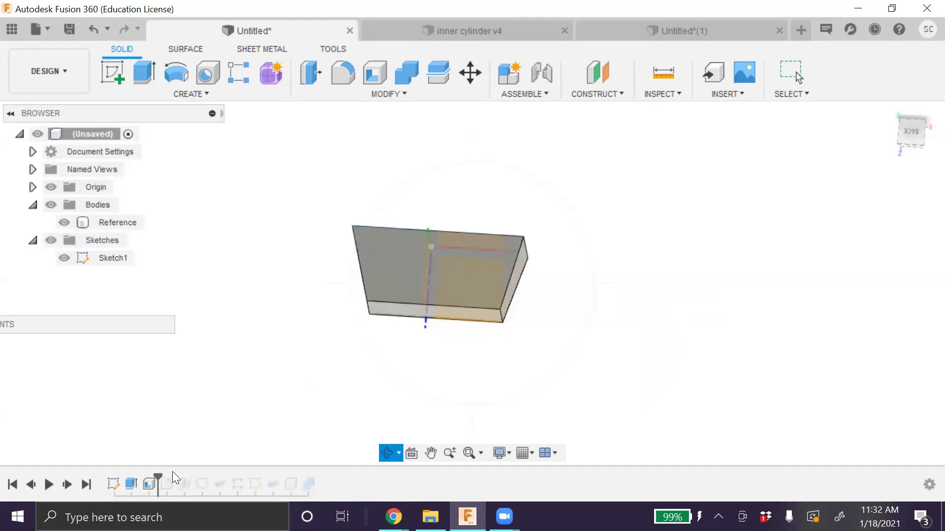
Advance the history past the Fillet and construction plane features and view the hollow box from above
{"action": "key", "text": "Escape"}
{"action": "left_click_drag", "start_coordinate": [158, 473], "coordinate": [192, 475]}
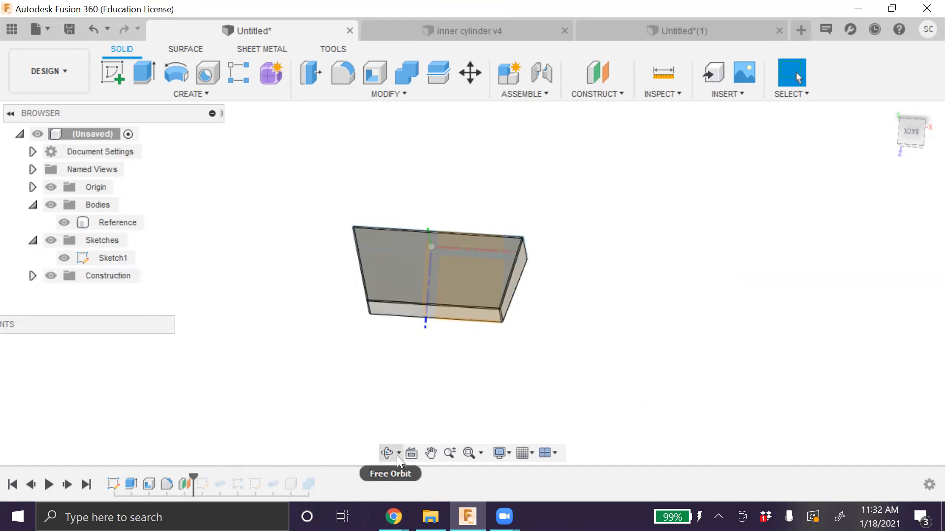
{"action": "left_click", "coordinate": [387, 453]}
{"action": "left_click_drag", "start_coordinate": [388, 442], "coordinate": [364, 451]}
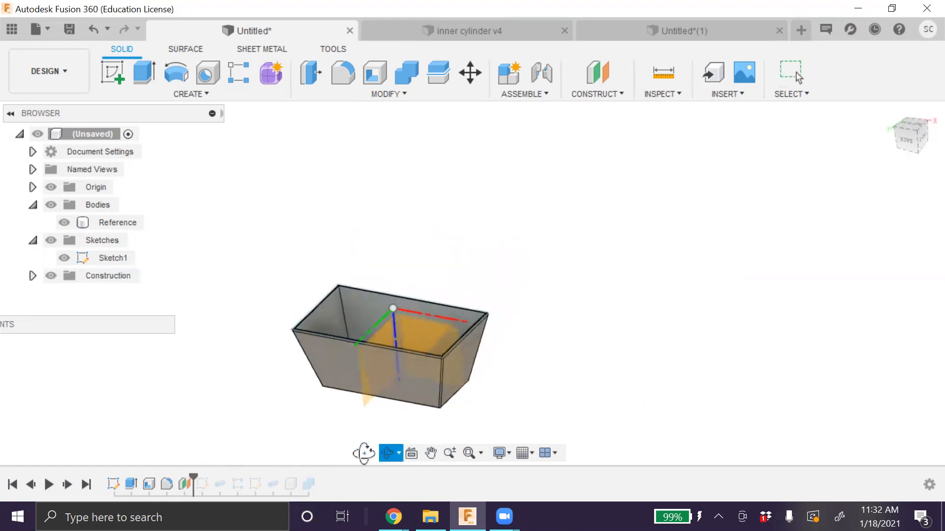
{"action": "key", "text": "Escape"}
{"action": "left_click", "coordinate": [458, 373]}
{"action": "left_click", "coordinate": [294, 438]}
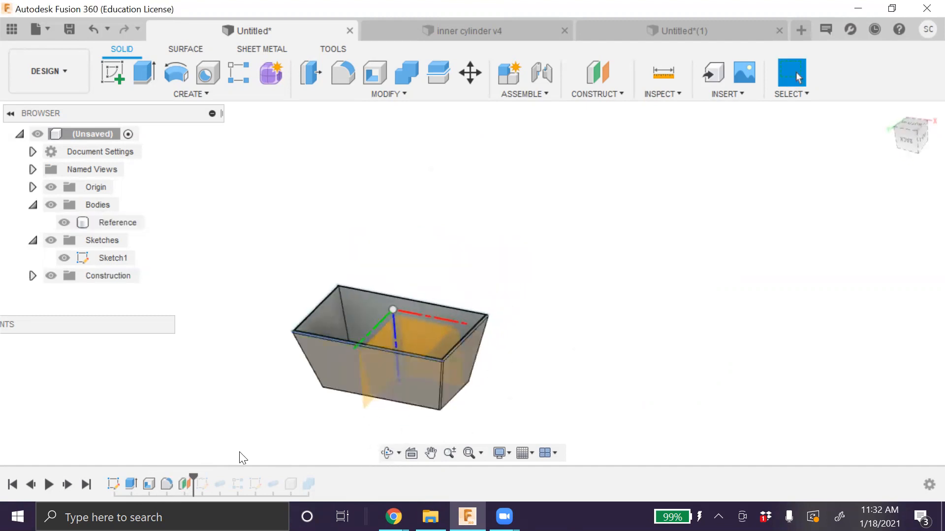
Collapse the sketch list and show construction plane Plane1 through the hollow box, keeping the Reference body shown
{"action": "left_click", "coordinate": [63, 222]}
{"action": "left_click", "coordinate": [64, 223]}
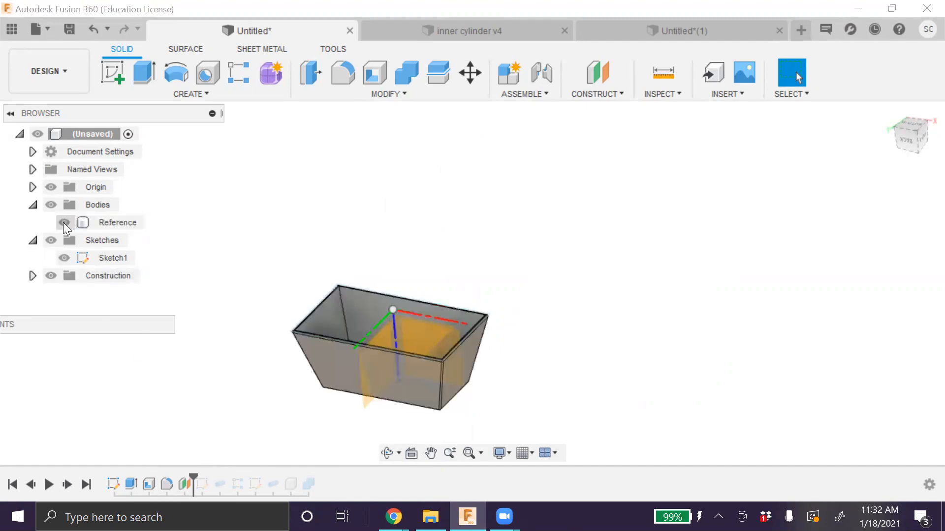
{"action": "left_click", "coordinate": [33, 241]}
{"action": "left_click", "coordinate": [32, 258]}
{"action": "left_click", "coordinate": [64, 275]}
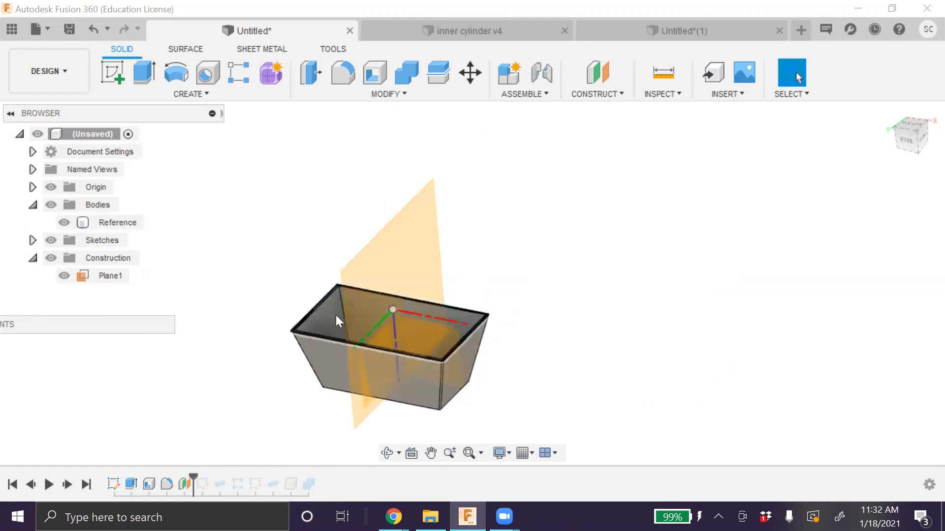
{"action": "scroll", "coordinate": [335, 326], "scroll_direction": "up", "scroll_amount": 4}
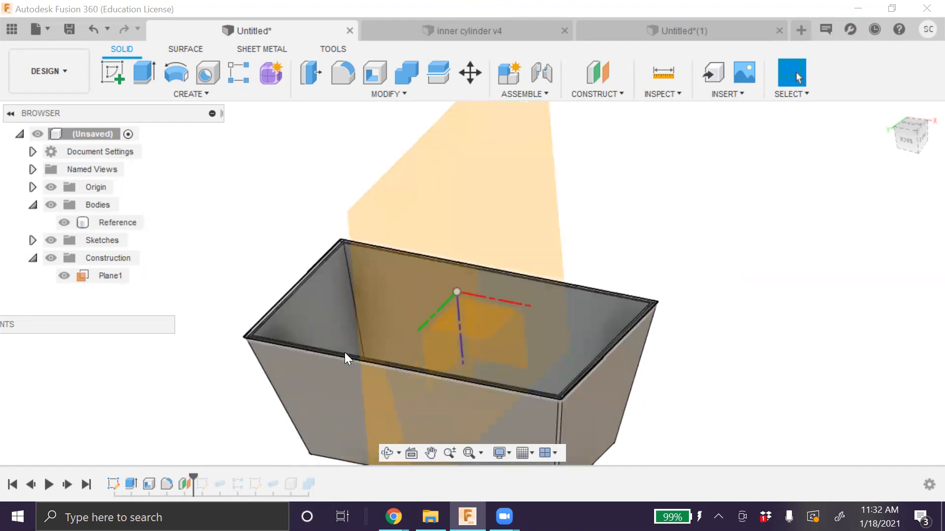
Advance the history past the second sketch and inspect the Reference body where the construction plane crosses it
{"action": "left_click_drag", "start_coordinate": [195, 474], "coordinate": [207, 480]}
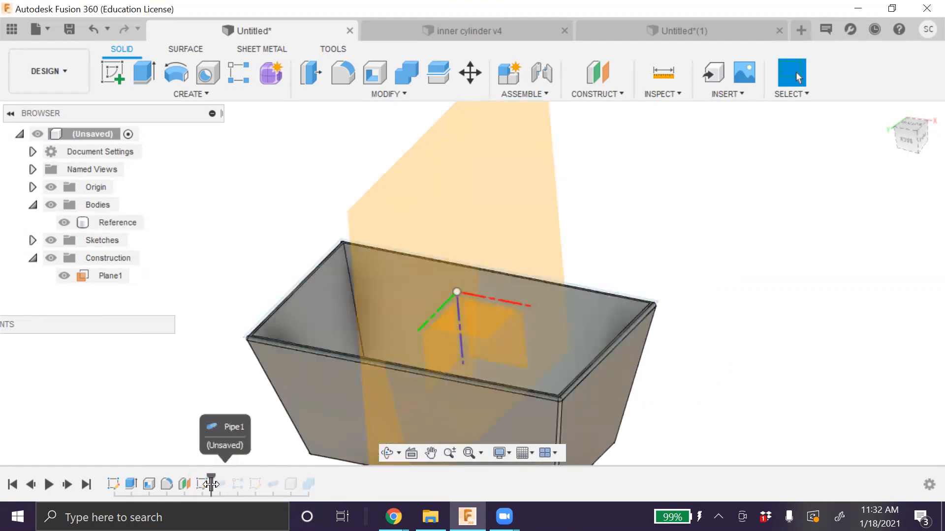
{"action": "scroll", "coordinate": [305, 418], "scroll_direction": "down", "scroll_amount": 4}
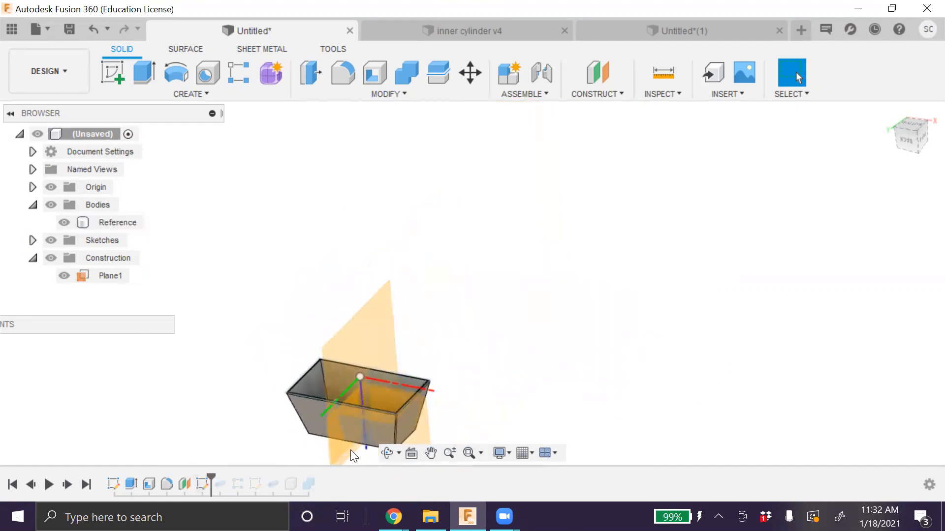
{"action": "scroll", "coordinate": [328, 441], "scroll_direction": "up", "scroll_amount": 4}
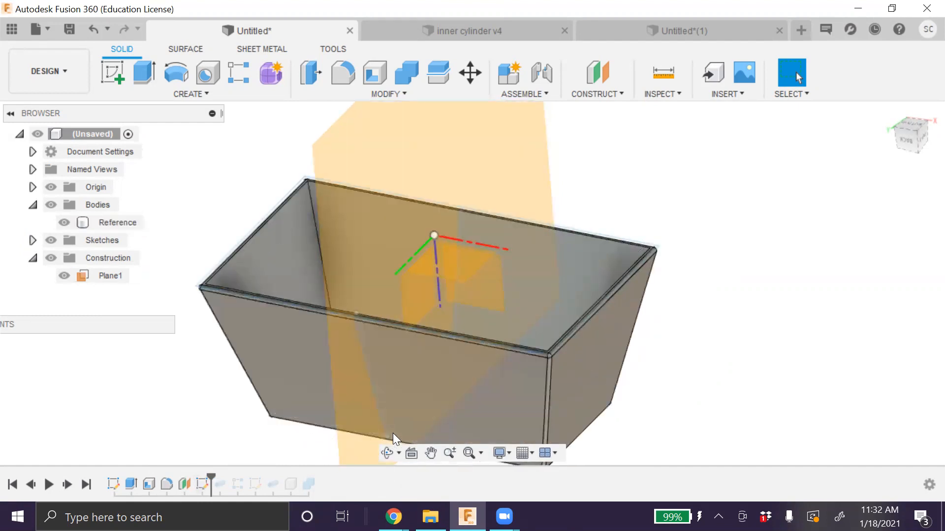
{"action": "left_click", "coordinate": [452, 370]}
{"action": "scroll", "coordinate": [560, 420], "scroll_direction": "down", "scroll_amount": 4}
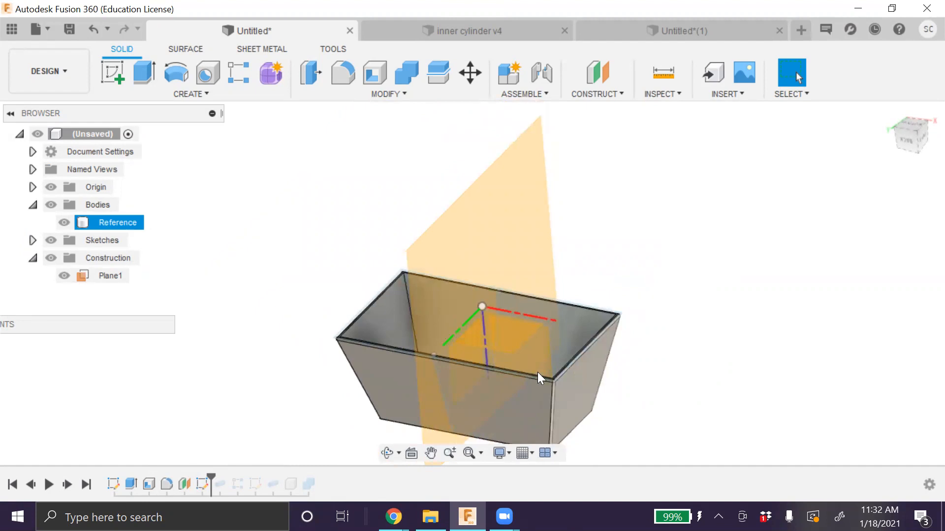
{"action": "key", "text": "Escape"}
Advance the history past Pipe1 and hide the Reference body to inspect the bent pipe rib
{"action": "left_click_drag", "start_coordinate": [210, 477], "coordinate": [222, 480]}
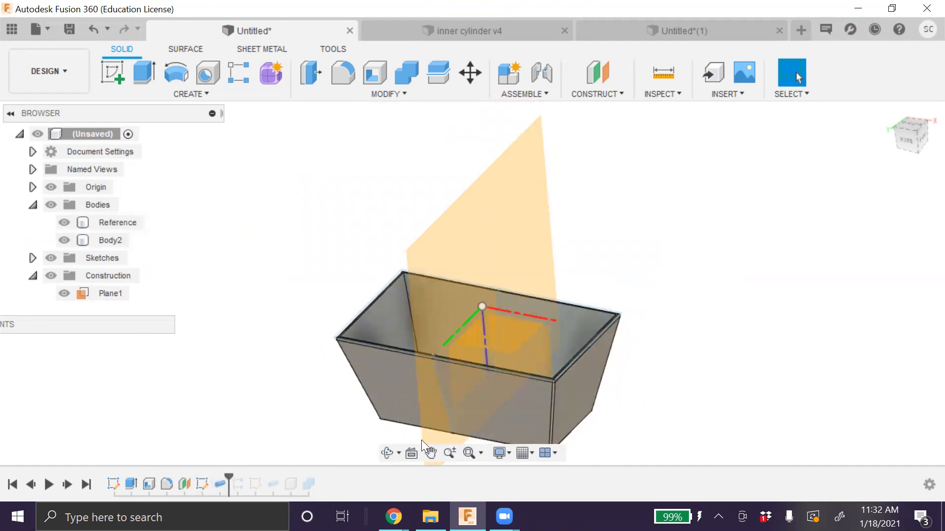
{"action": "scroll", "coordinate": [370, 433], "scroll_direction": "up", "scroll_amount": 5}
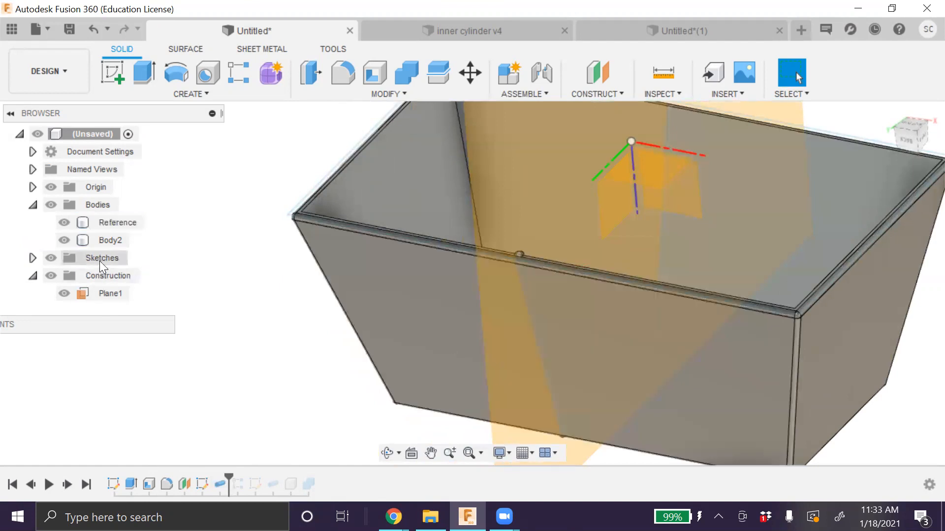
{"action": "left_click", "coordinate": [60, 237]}
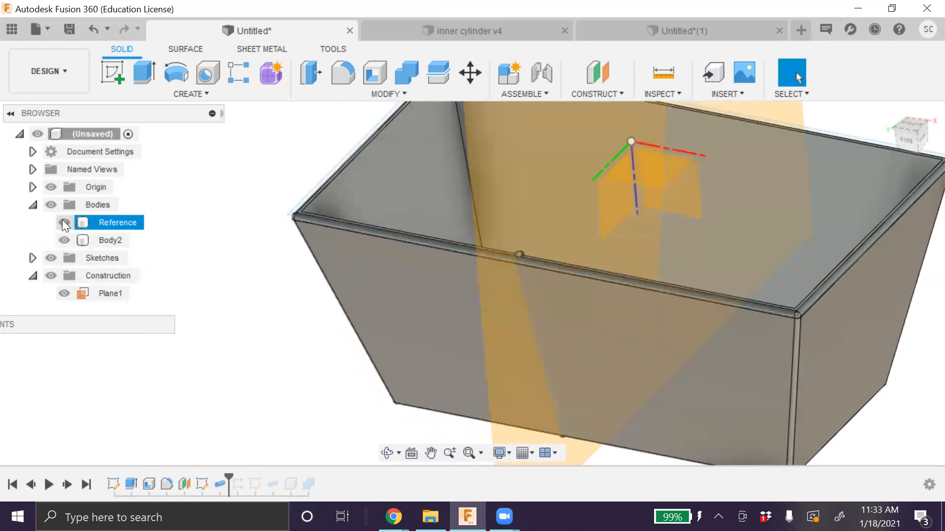
{"action": "left_click", "coordinate": [63, 221]}
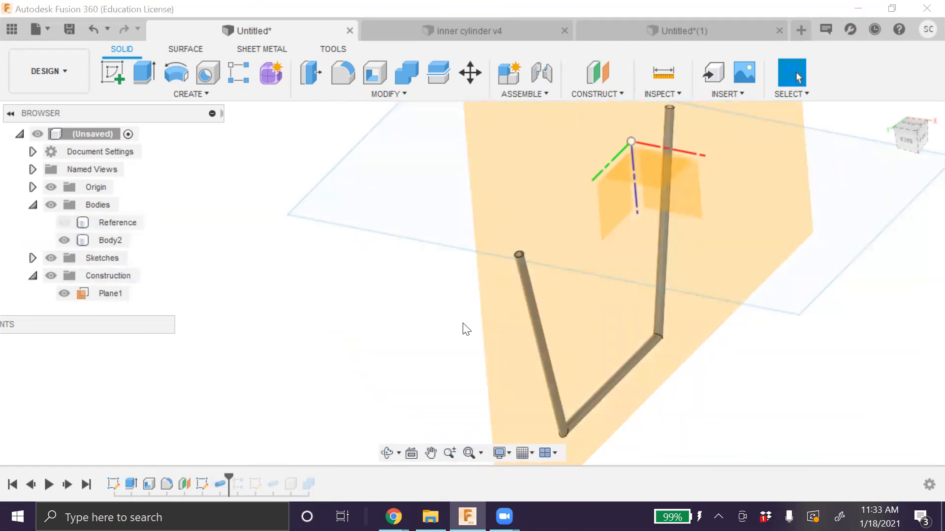
{"action": "left_click", "coordinate": [547, 348]}
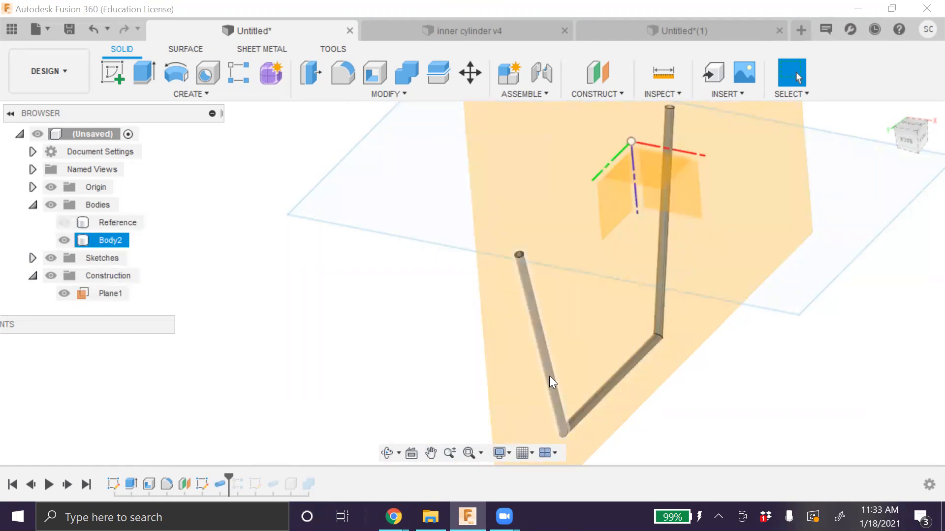
{"action": "scroll", "coordinate": [549, 376], "scroll_direction": "down", "scroll_amount": 5}
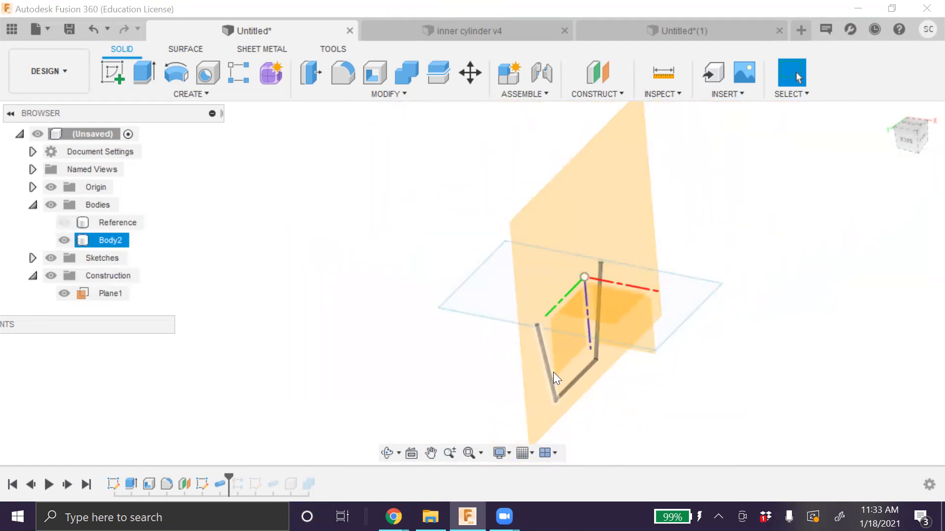
{"action": "key", "text": "Escape"}
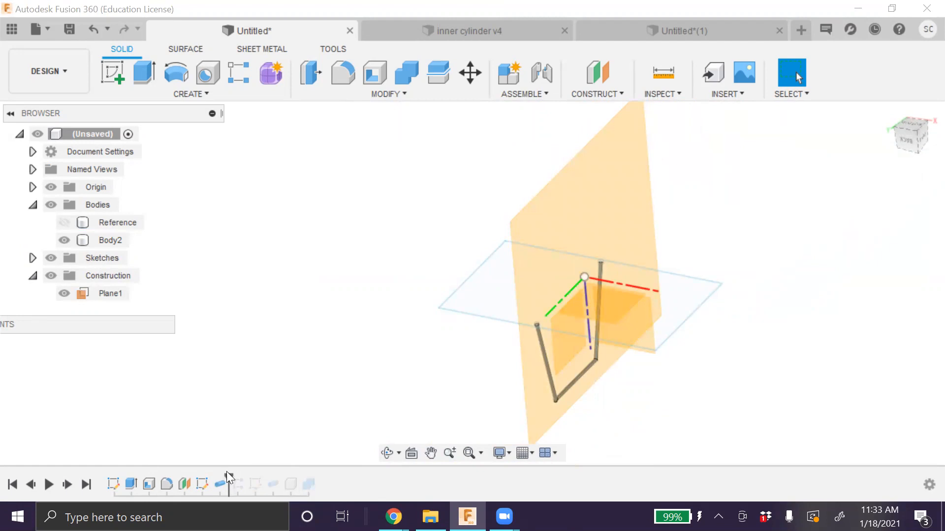
Advance the history past the pattern feature that repeats the pipe rib along the basket
{"action": "left_click_drag", "start_coordinate": [227, 476], "coordinate": [244, 479]}
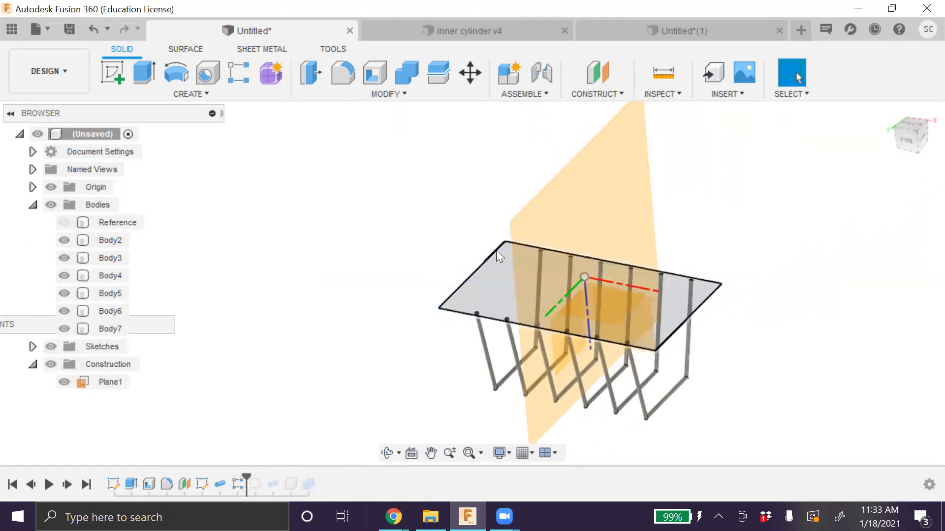
Advance the history past the rim pipe, the component and the combine feature, and highlight Component1:1 and Combine1 on the basket
{"action": "left_click_drag", "start_coordinate": [245, 475], "coordinate": [292, 475]}
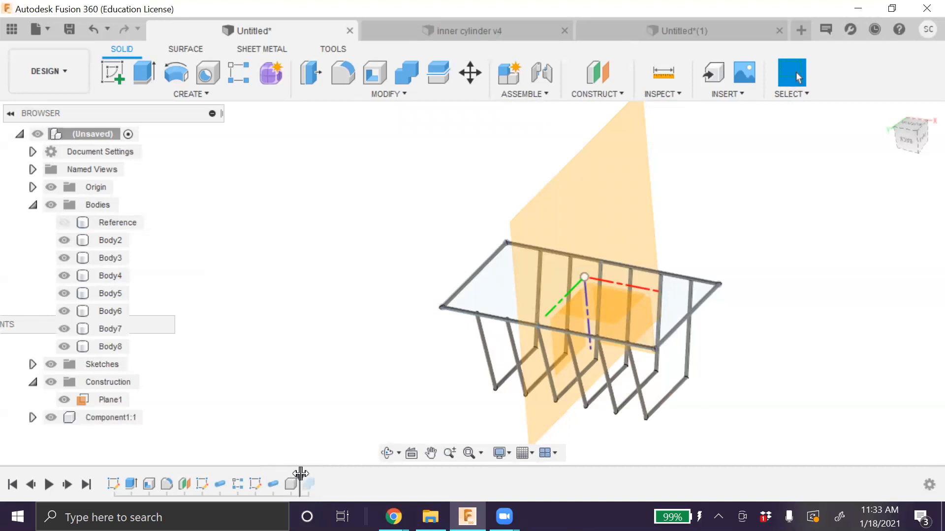
{"action": "left_click_drag", "start_coordinate": [301, 473], "coordinate": [318, 476]}
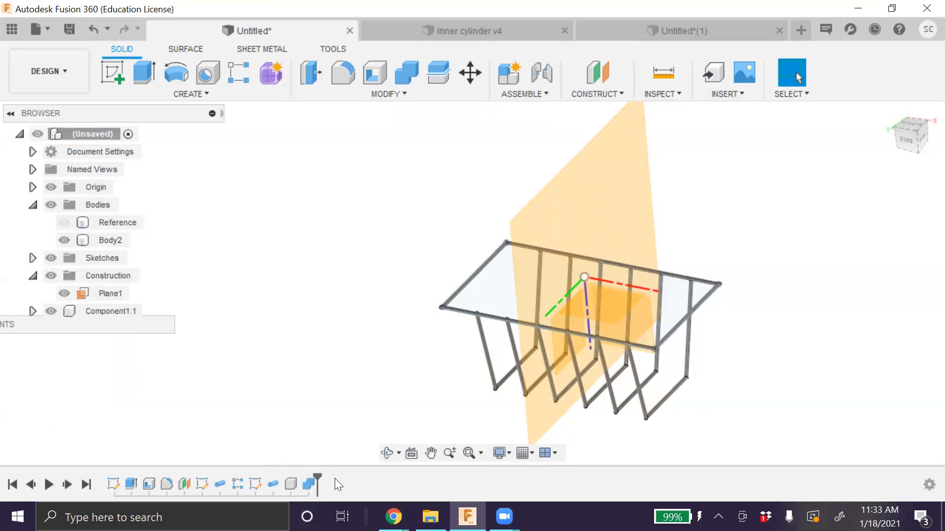
{"action": "left_click", "coordinate": [292, 485]}
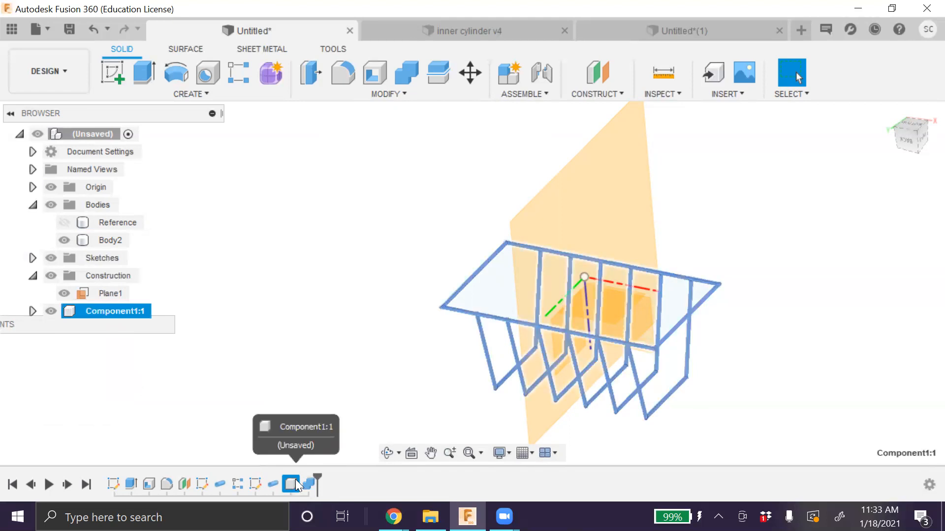
{"action": "left_click", "coordinate": [307, 485]}
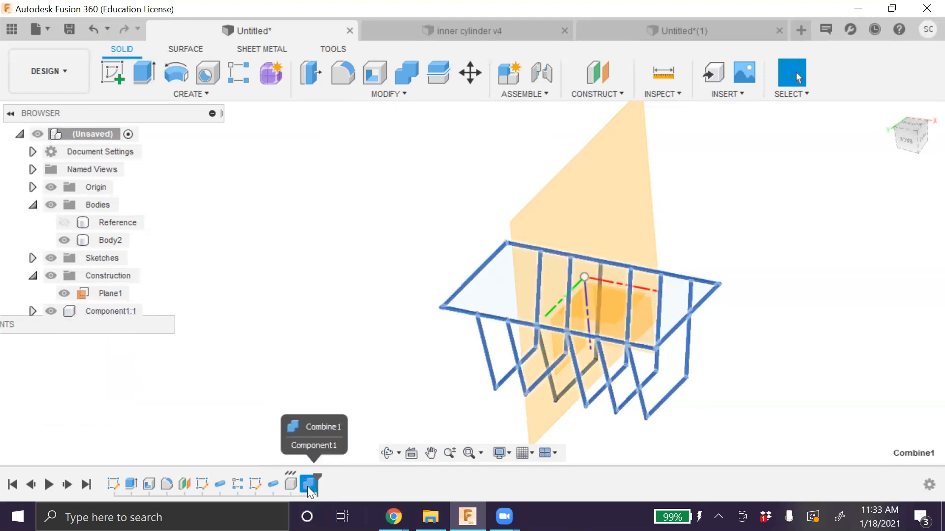
Examine up close how the combined ribs meet the rim pipe of the basket
{"action": "scroll", "coordinate": [517, 337], "scroll_direction": "up", "scroll_amount": 5}
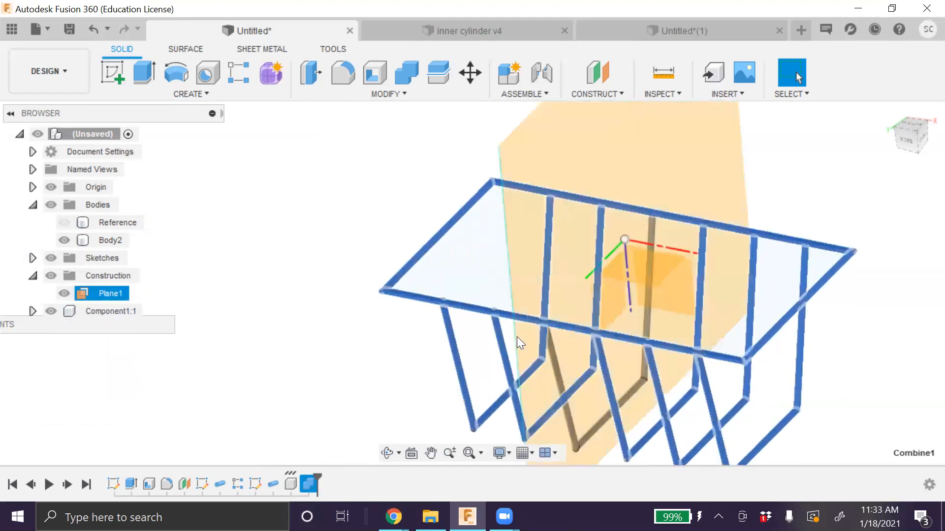
{"action": "scroll", "coordinate": [487, 319], "scroll_direction": "up", "scroll_amount": 3}
{"action": "scroll", "coordinate": [461, 324], "scroll_direction": "up", "scroll_amount": 2}
{"action": "scroll", "coordinate": [461, 325], "scroll_direction": "down", "scroll_amount": 2}
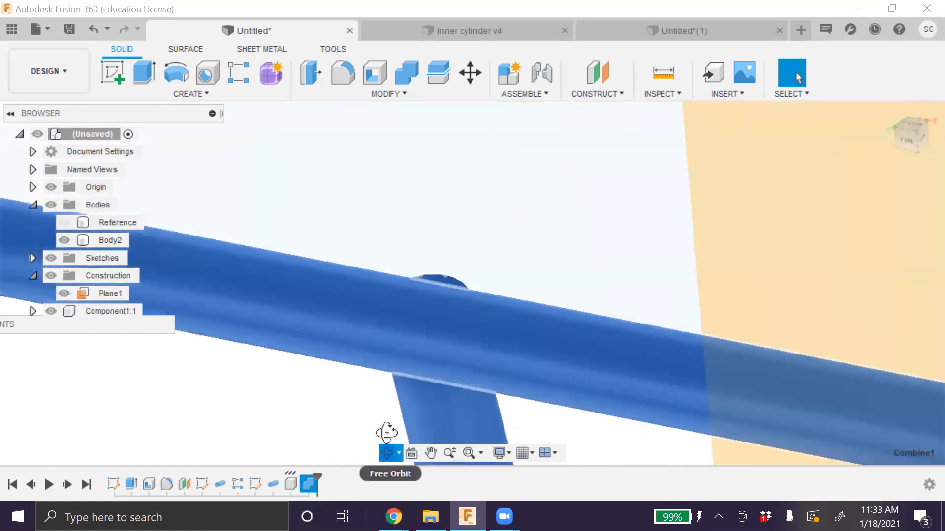
{"action": "left_click", "coordinate": [388, 453]}
{"action": "left_click", "coordinate": [470, 453]}
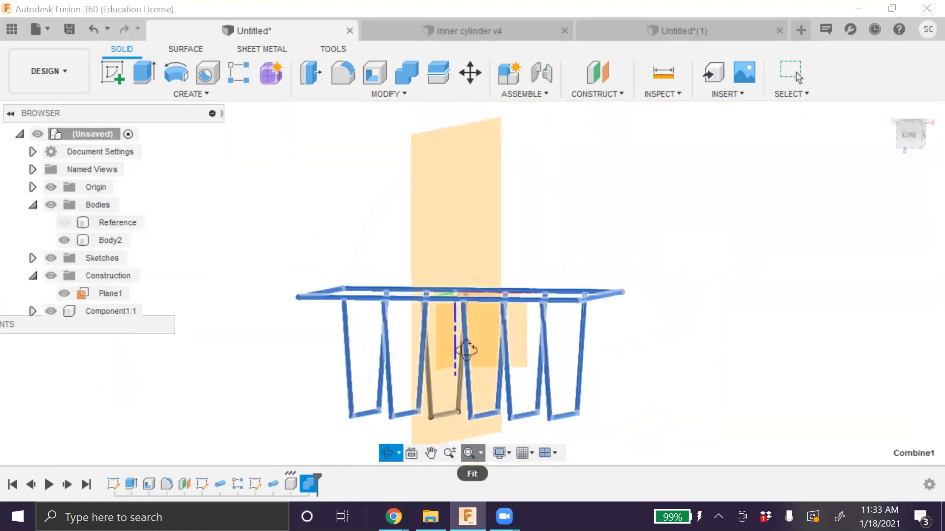
{"action": "scroll", "coordinate": [413, 305], "scroll_direction": "up", "scroll_amount": 6}
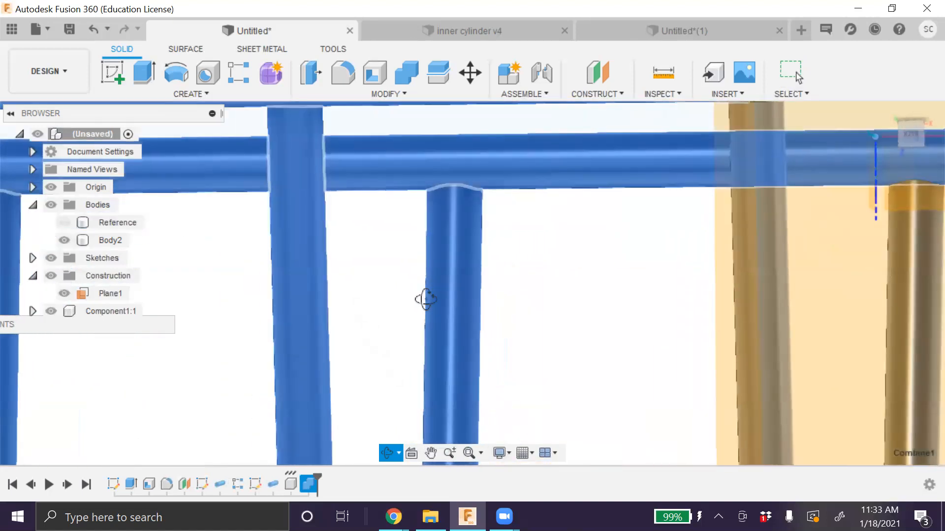
{"action": "left_click_drag", "start_coordinate": [451, 233], "coordinate": [454, 172]}
{"action": "key", "text": "Escape"}
{"action": "type", "text": "s"}
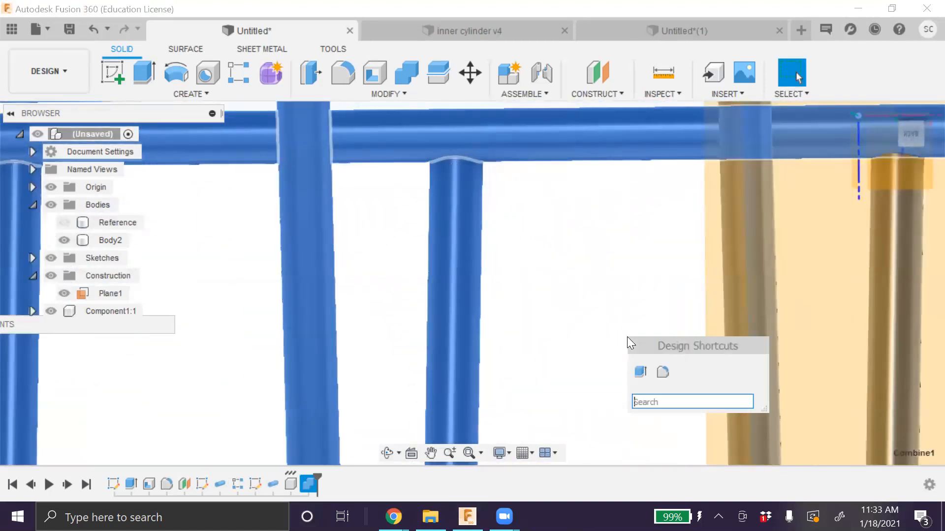
{"action": "type", "text": "we"}
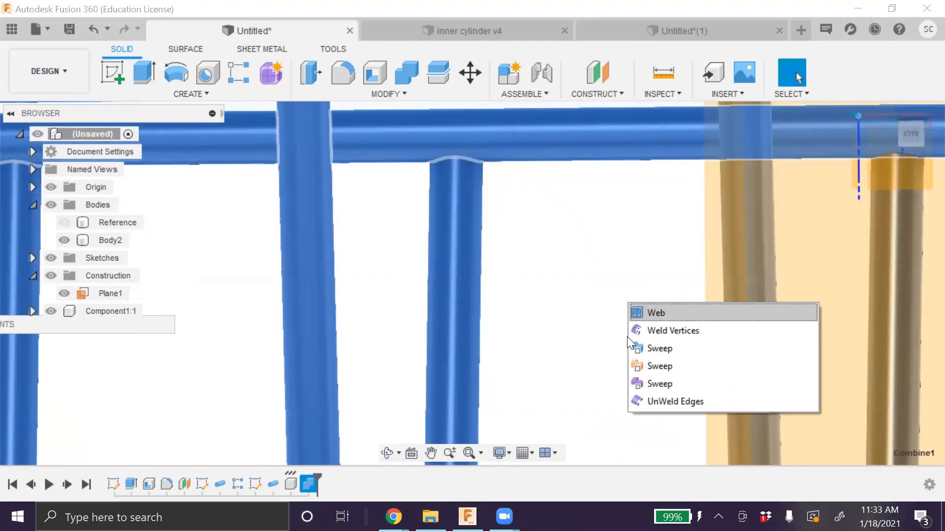
{"action": "key", "text": "Down"}
{"action": "key", "text": "Return"}
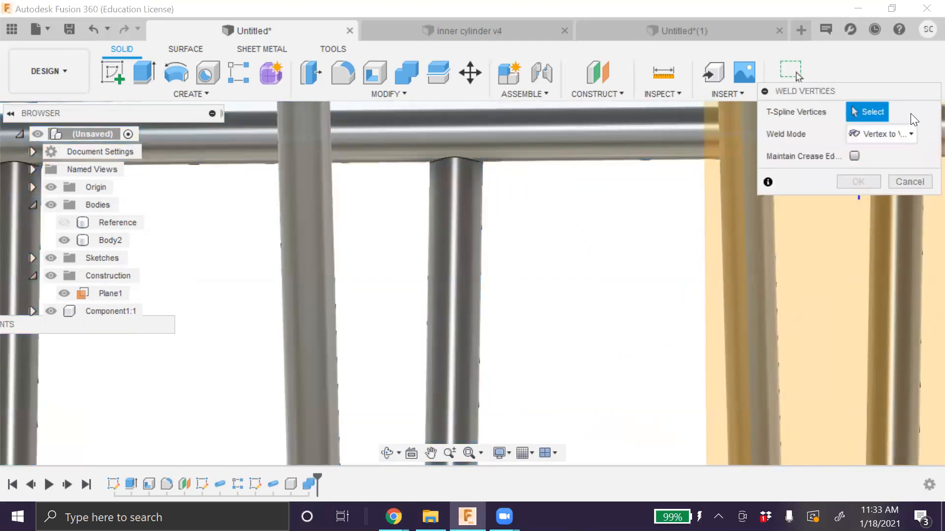
{"action": "left_click_drag", "start_coordinate": [909, 97], "coordinate": [904, 240]}
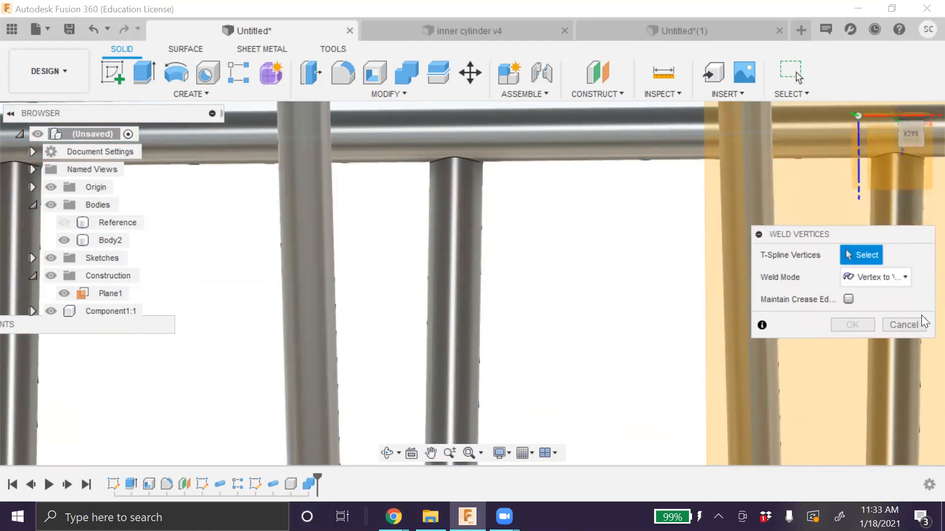
{"action": "left_click", "coordinate": [904, 324]}
{"action": "scroll", "coordinate": [693, 373], "scroll_direction": "down", "scroll_amount": 5}
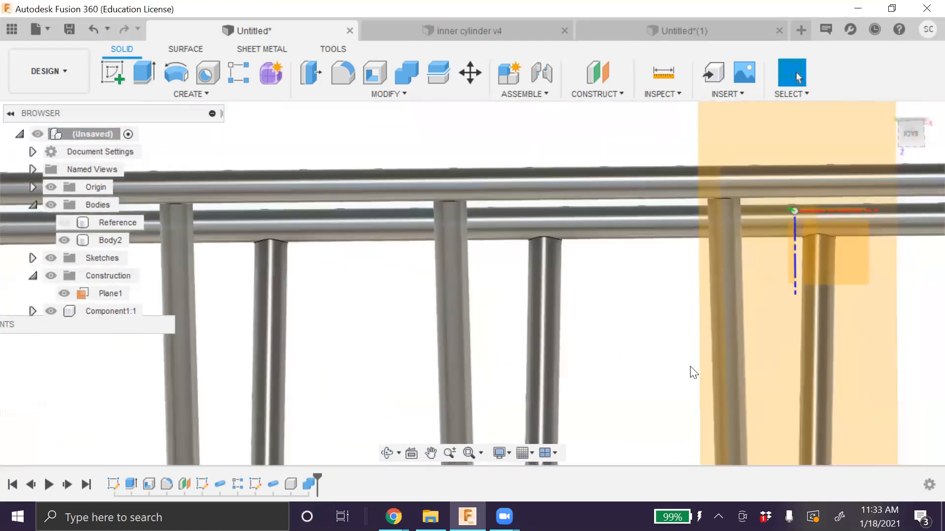
{"action": "scroll", "coordinate": [691, 369], "scroll_direction": "down", "scroll_amount": 5}
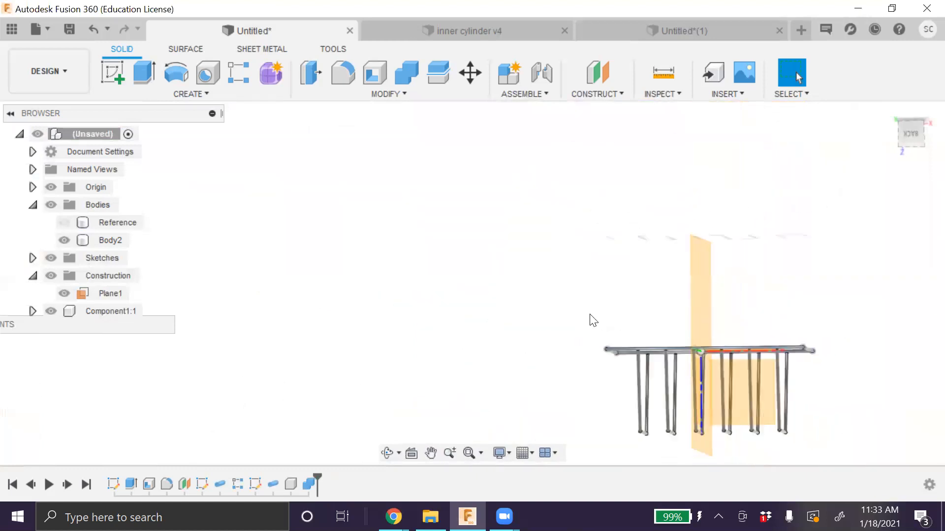
{"action": "type", "text": "swe"}
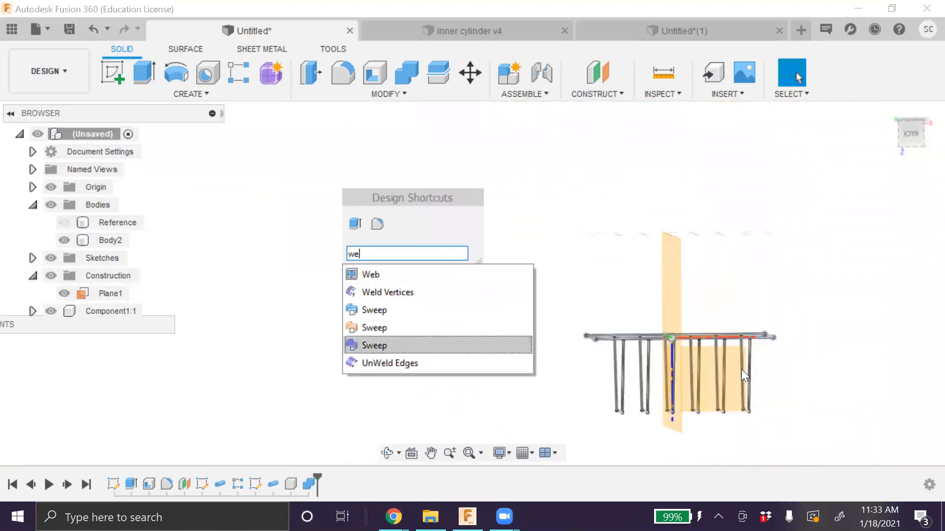
{"action": "left_click", "coordinate": [377, 274]}
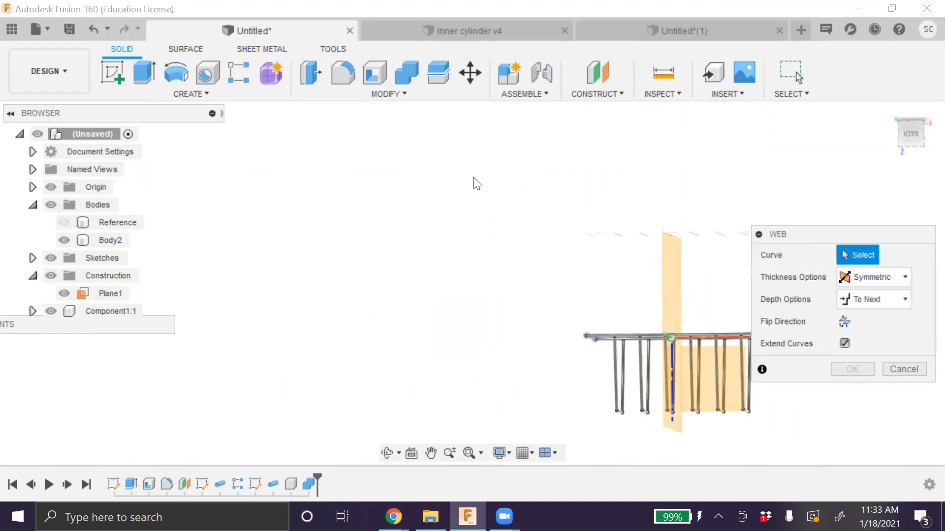
{"action": "left_click", "coordinate": [902, 369]}
{"action": "left_click", "coordinate": [226, 95]}
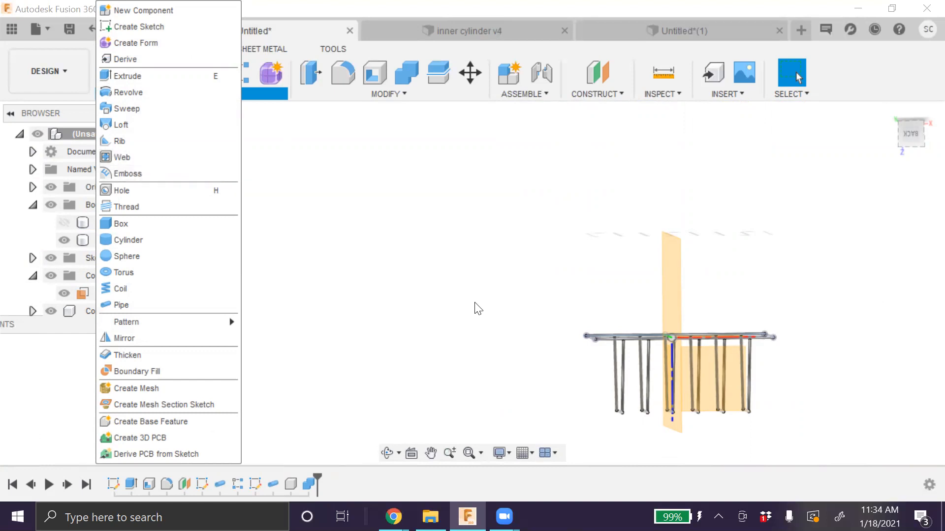
{"action": "left_click", "coordinate": [501, 337]}
{"action": "scroll", "coordinate": [532, 405], "scroll_direction": "down", "scroll_amount": 2}
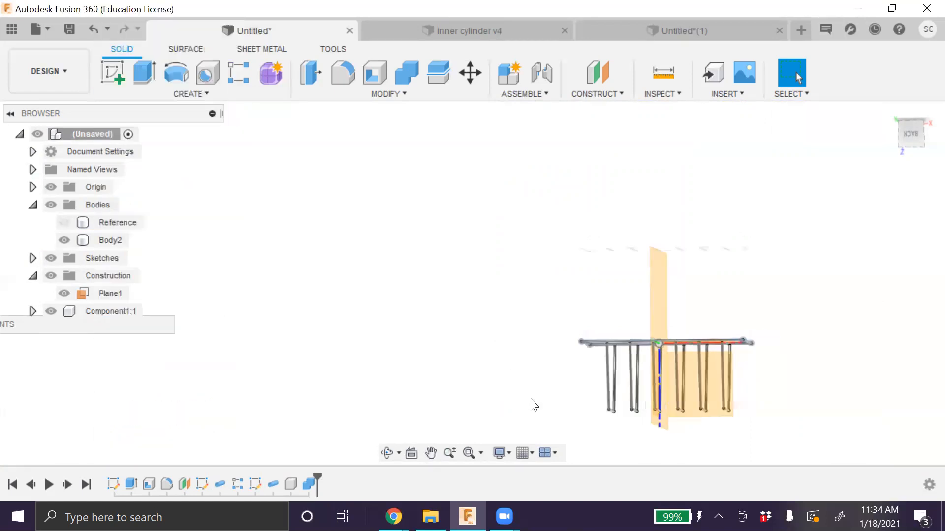
Switch to the Untitled*(1) document and examine the hollow box with its two wire handles
{"action": "left_click", "coordinate": [657, 27]}
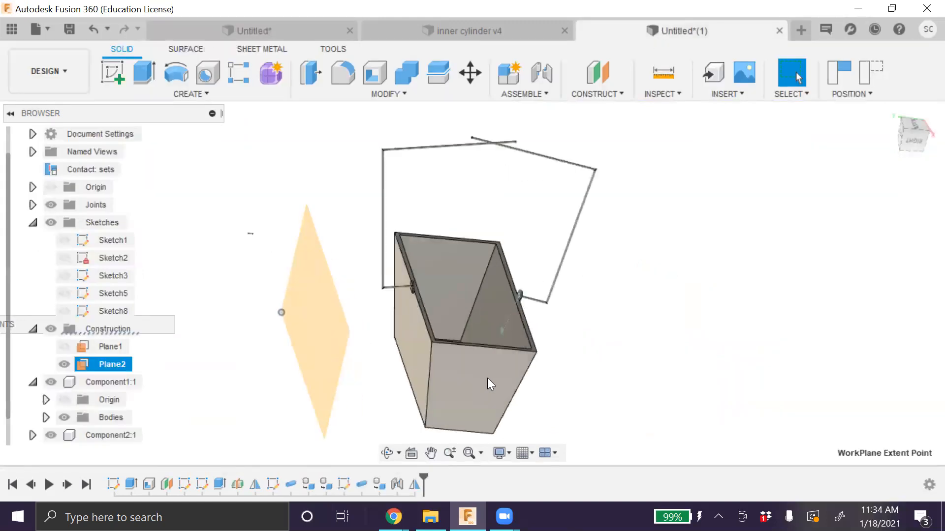
{"action": "scroll", "coordinate": [487, 379], "scroll_direction": "up", "scroll_amount": 4}
{"action": "scroll", "coordinate": [489, 382], "scroll_direction": "down", "scroll_amount": 2}
{"action": "scroll", "coordinate": [487, 382], "scroll_direction": "down", "scroll_amount": 2}
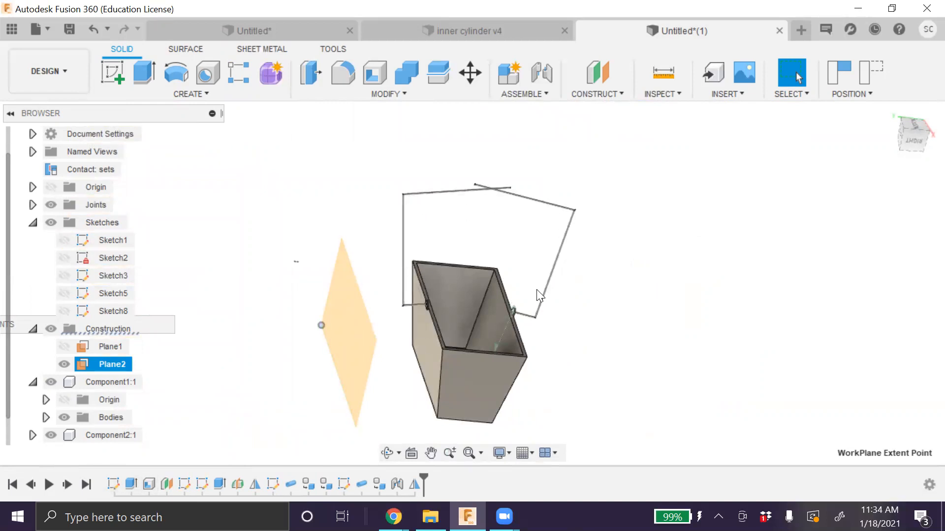
{"action": "scroll", "coordinate": [451, 345], "scroll_direction": "up", "scroll_amount": 2}
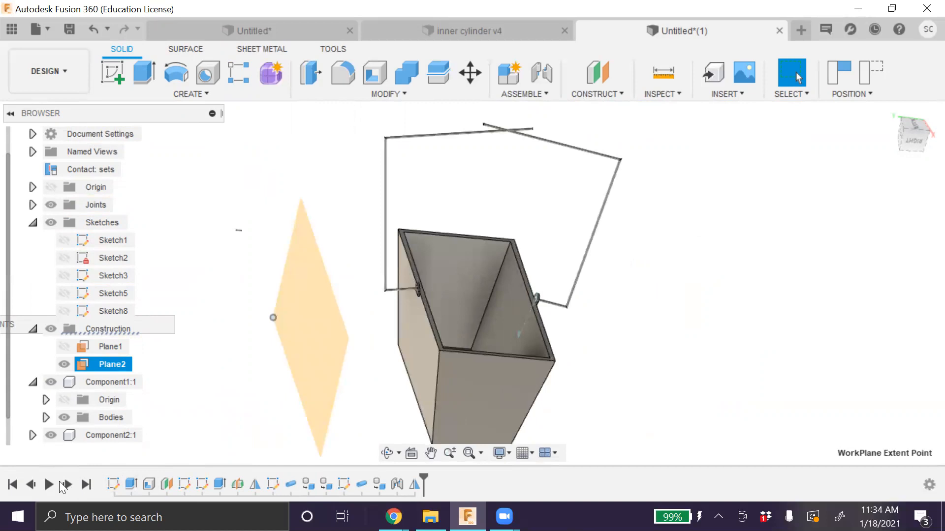
Roll the history back to just after Sketch2 and show Sketch1, Sketch2 and Plane1 on the box
{"action": "left_click", "coordinate": [114, 485]}
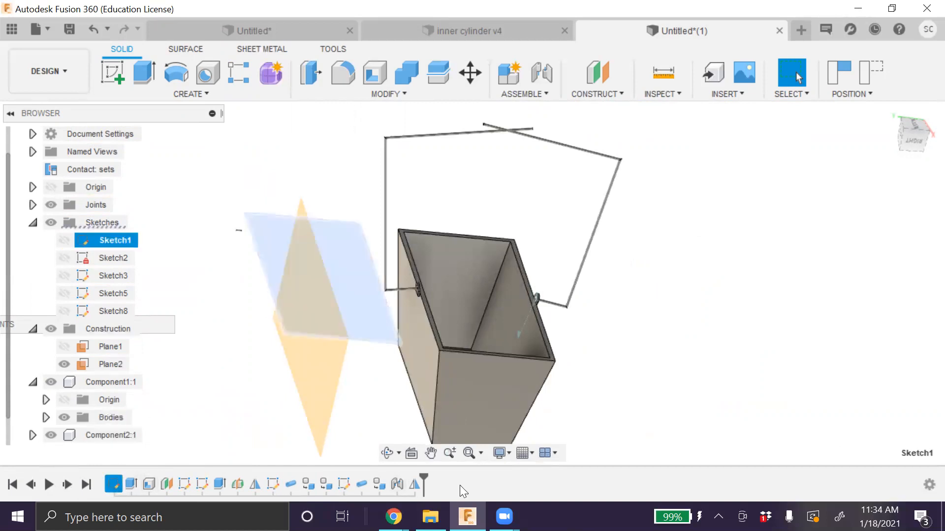
{"action": "mouse_move", "coordinate": [424, 477]}
{"action": "left_mouse_down"}
{"action": "mouse_move", "coordinate": [122, 477]}
{"action": "mouse_move", "coordinate": [185, 477]}
{"action": "mouse_move", "coordinate": [179, 471]}
{"action": "left_mouse_up"}
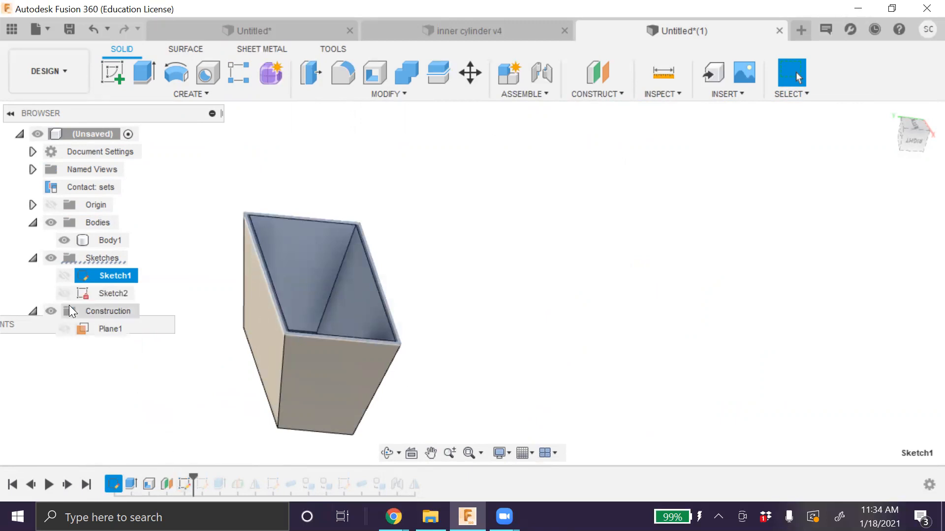
{"action": "left_click", "coordinate": [32, 311]}
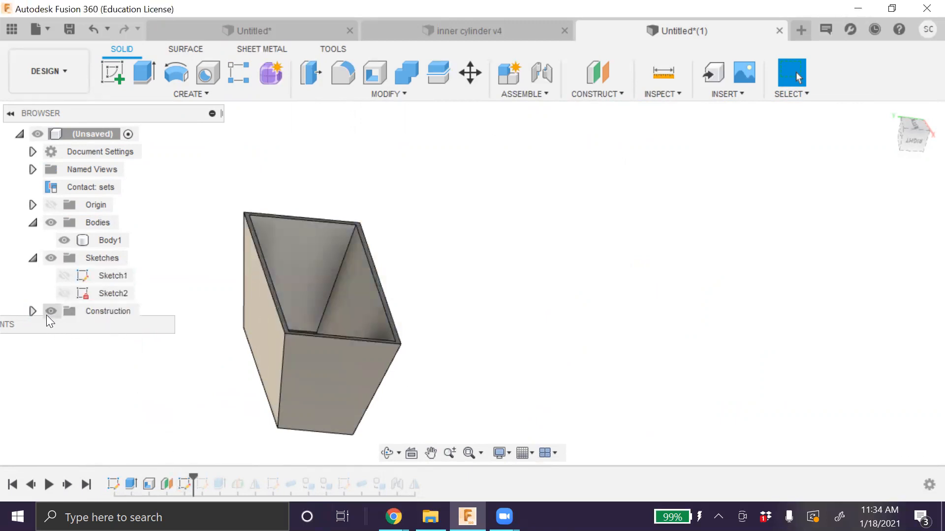
{"action": "left_click", "coordinate": [33, 311]}
{"action": "left_click", "coordinate": [65, 294]}
{"action": "left_click", "coordinate": [68, 275]}
{"action": "left_click", "coordinate": [261, 298]}
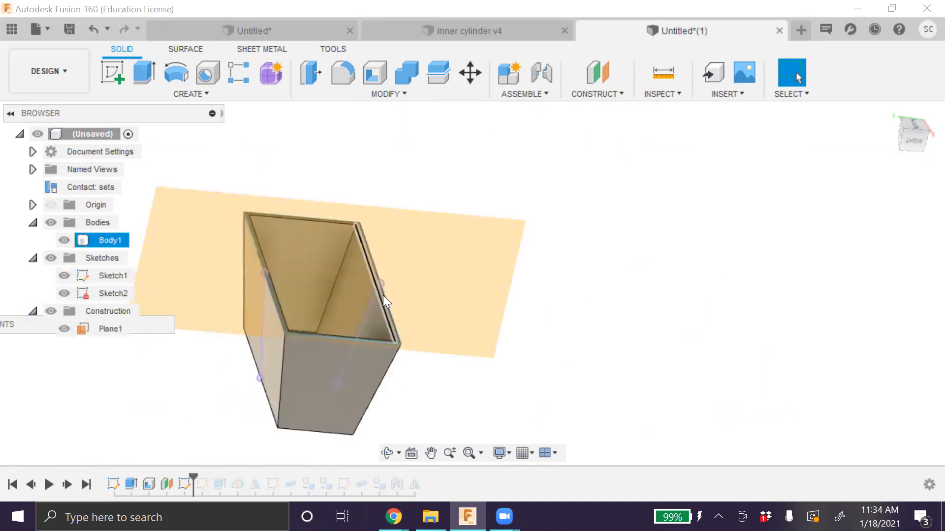
Advance the history past Extrude2 and inspect the small holed lug on the box's rim
{"action": "left_click_drag", "start_coordinate": [189, 475], "coordinate": [239, 485]}
{"action": "left_click", "coordinate": [388, 453]}
{"action": "left_click_drag", "start_coordinate": [295, 343], "coordinate": [608, 340]}
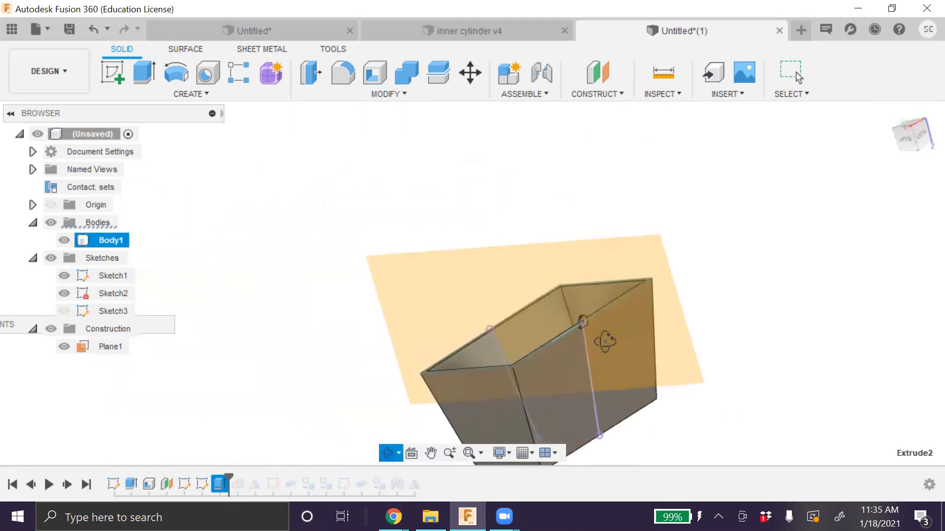
{"action": "scroll", "coordinate": [574, 337], "scroll_direction": "up", "scroll_amount": 3}
{"action": "scroll", "coordinate": [574, 337], "scroll_direction": "up", "scroll_amount": 2}
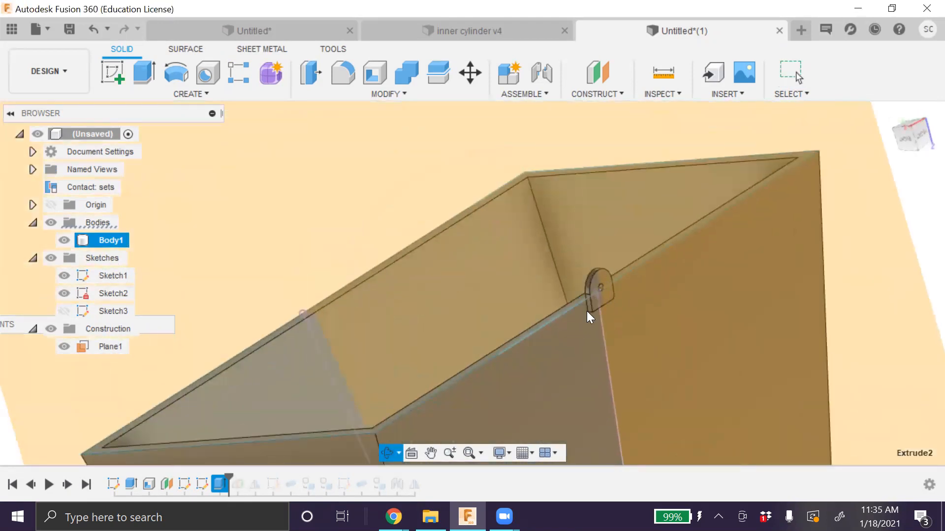
{"action": "key", "text": "Escape"}
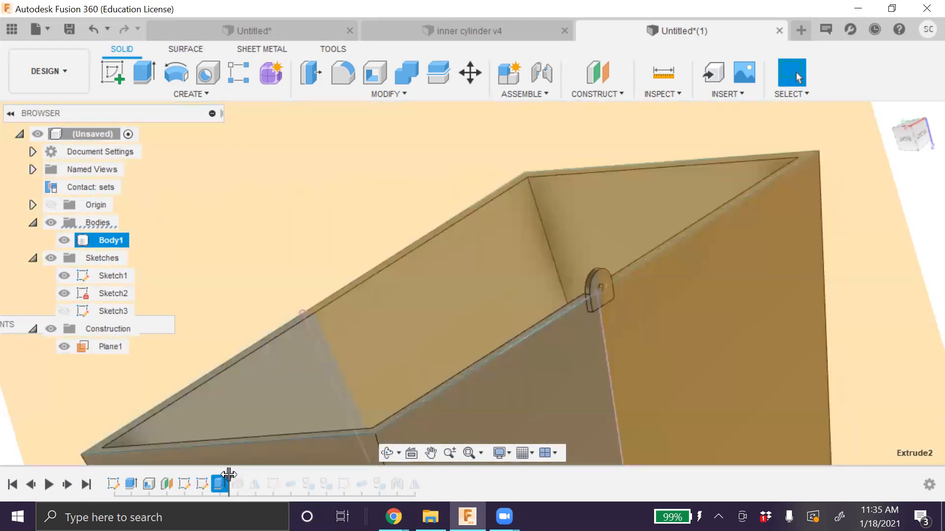
Advance the history past Plane2 and the mirror feature to inspect the lug on the opposite rim
{"action": "mouse_move", "coordinate": [229, 475]}
{"action": "left_mouse_down"}
{"action": "mouse_move", "coordinate": [242, 486]}
{"action": "mouse_move", "coordinate": [257, 480]}
{"action": "left_mouse_up"}
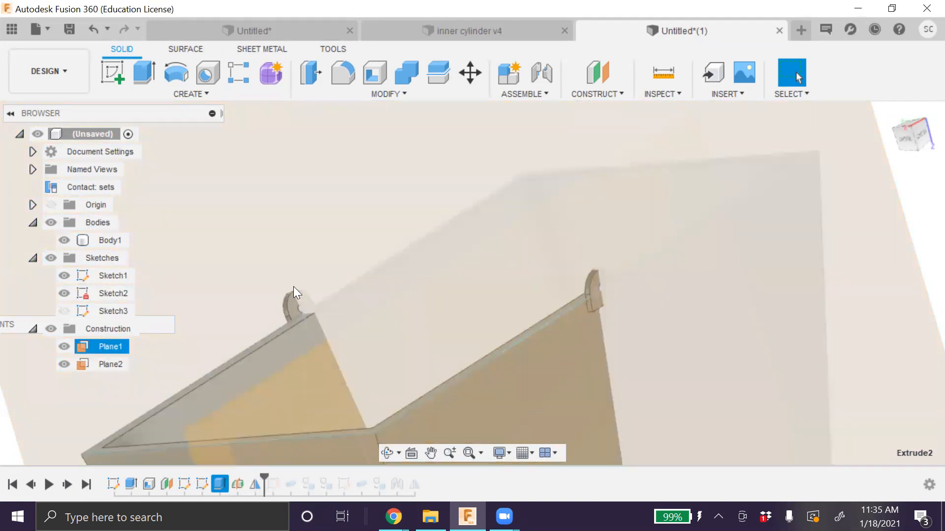
{"action": "left_click", "coordinate": [289, 362]}
{"action": "left_click", "coordinate": [299, 398]}
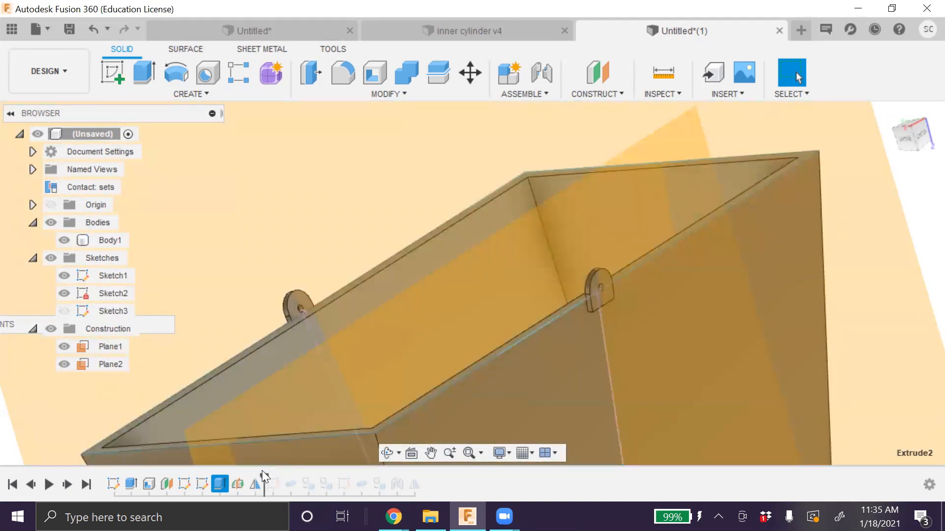
Advance the history past Sketch5 and the first pipe feature, and inspect the whole box with its lugs
{"action": "mouse_move", "coordinate": [264, 475]}
{"action": "left_mouse_down"}
{"action": "mouse_move", "coordinate": [291, 483]}
{"action": "mouse_move", "coordinate": [302, 475]}
{"action": "left_mouse_up"}
{"action": "scroll", "coordinate": [323, 435], "scroll_direction": "down", "scroll_amount": 3}
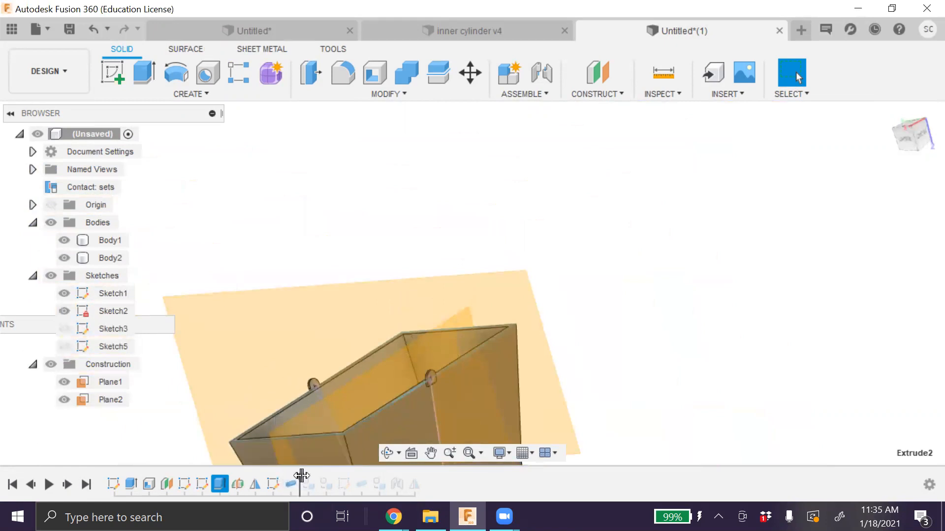
{"action": "scroll", "coordinate": [350, 370], "scroll_direction": "down", "scroll_amount": 5}
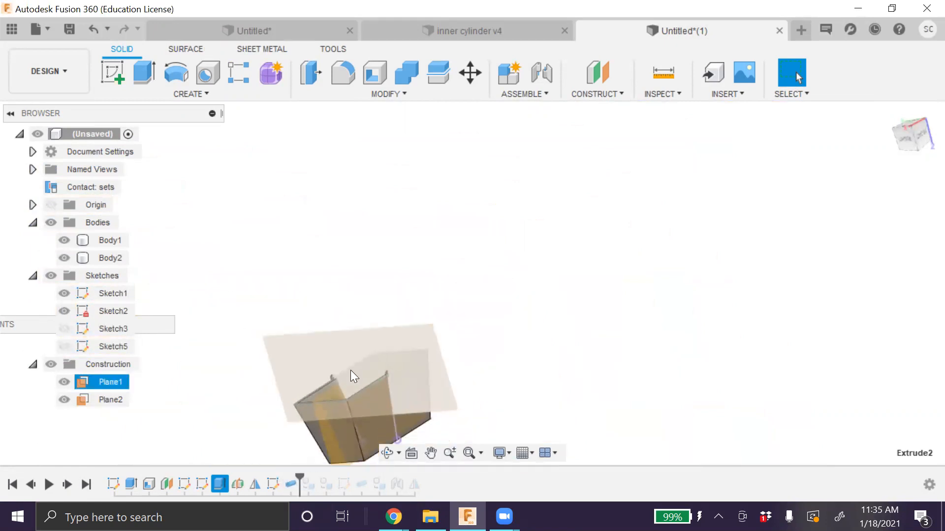
{"action": "scroll", "coordinate": [348, 432], "scroll_direction": "up", "scroll_amount": 4}
{"action": "scroll", "coordinate": [350, 431], "scroll_direction": "up", "scroll_amount": 1}
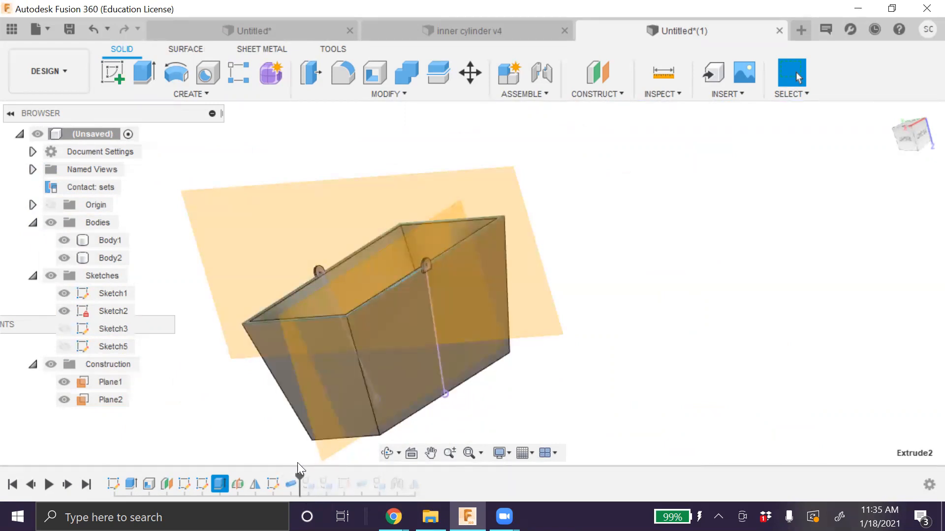
Advance the history past the component features, Sketch8 and the second pipe to inspect the wire handle beside the box
{"action": "mouse_move", "coordinate": [299, 476]}
{"action": "left_mouse_down"}
{"action": "mouse_move", "coordinate": [327, 473]}
{"action": "mouse_move", "coordinate": [348, 483]}
{"action": "mouse_move", "coordinate": [370, 475]}
{"action": "left_mouse_up"}
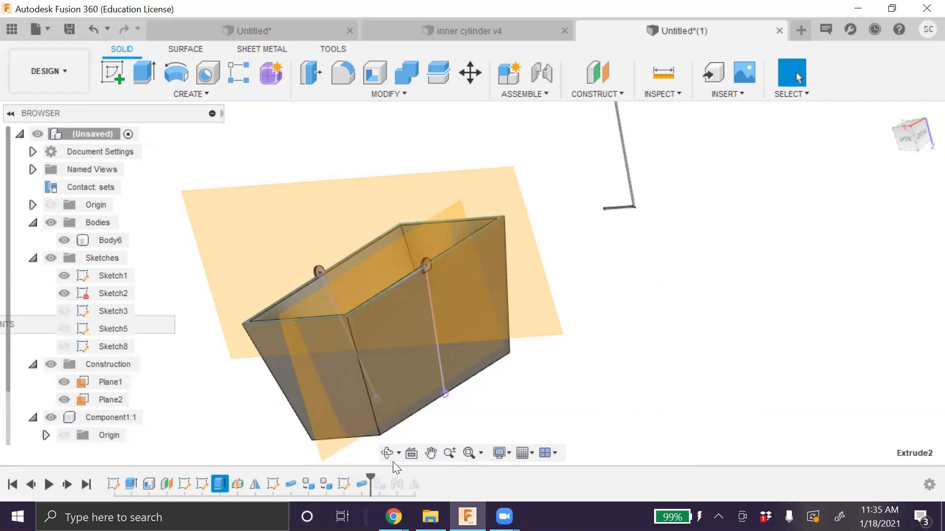
{"action": "scroll", "coordinate": [540, 401], "scroll_direction": "down", "scroll_amount": 2}
{"action": "scroll", "coordinate": [540, 401], "scroll_direction": "down", "scroll_amount": 2}
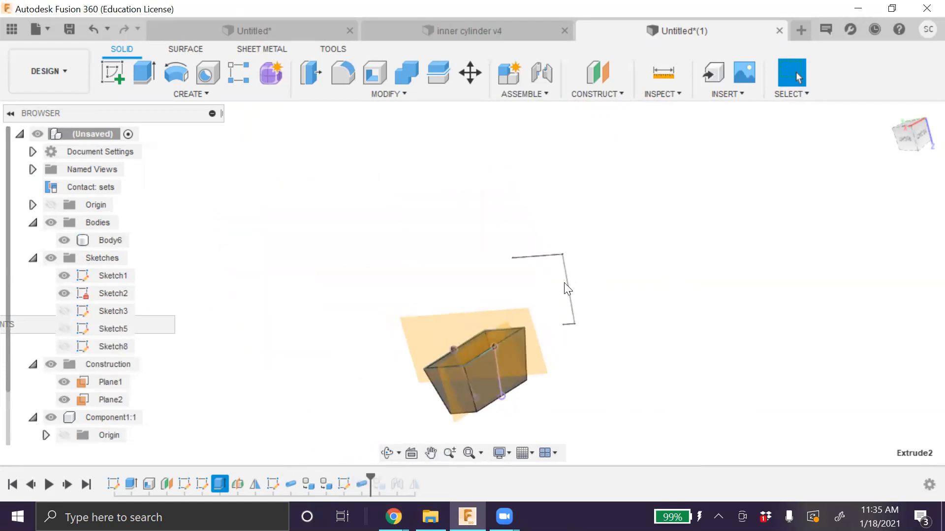
Advance the history past the joint and the last mirror feature, and inspect the handle fitted to the box's lugs
{"action": "scroll", "coordinate": [564, 283], "scroll_direction": "up", "scroll_amount": 2}
{"action": "left_click_drag", "start_coordinate": [369, 473], "coordinate": [406, 474]}
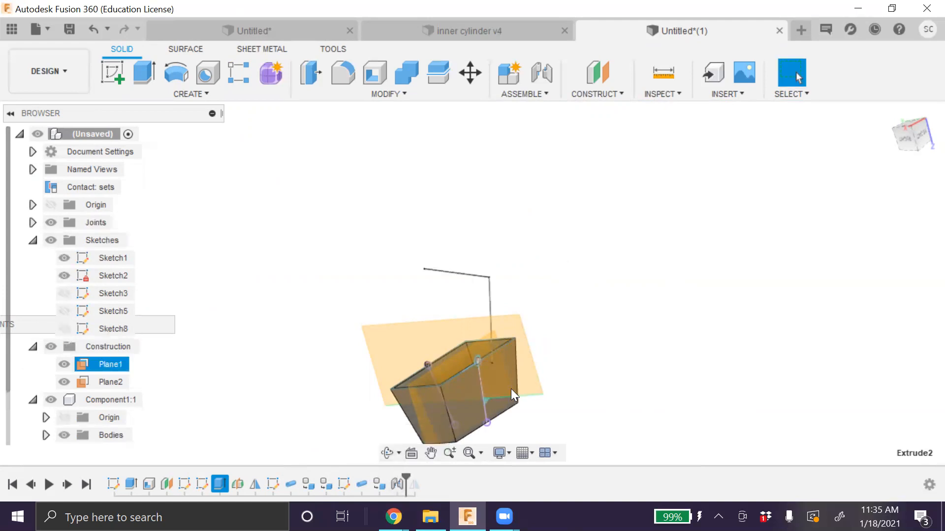
{"action": "scroll", "coordinate": [448, 352], "scroll_direction": "up", "scroll_amount": 5}
{"action": "scroll", "coordinate": [509, 266], "scroll_direction": "down", "scroll_amount": 1}
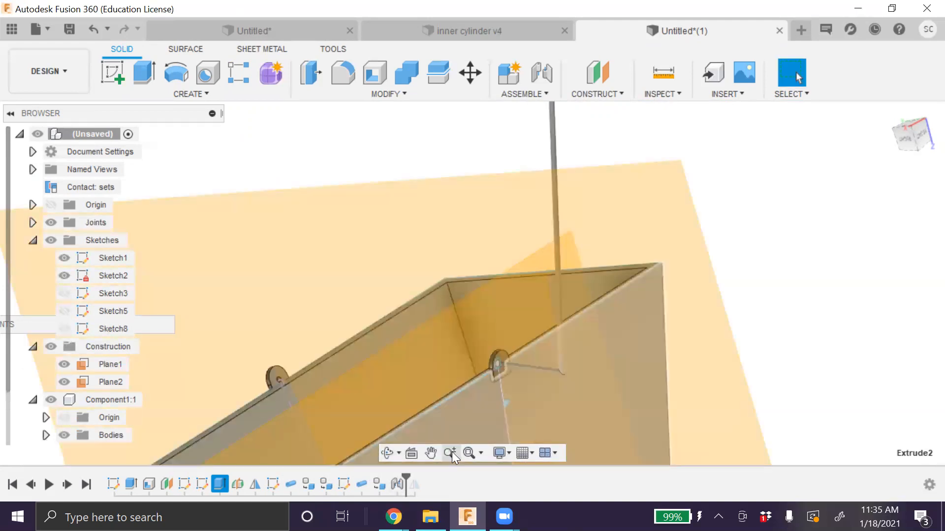
{"action": "left_click_drag", "start_coordinate": [406, 477], "coordinate": [423, 476]}
{"action": "scroll", "coordinate": [433, 404], "scroll_direction": "down", "scroll_amount": 4}
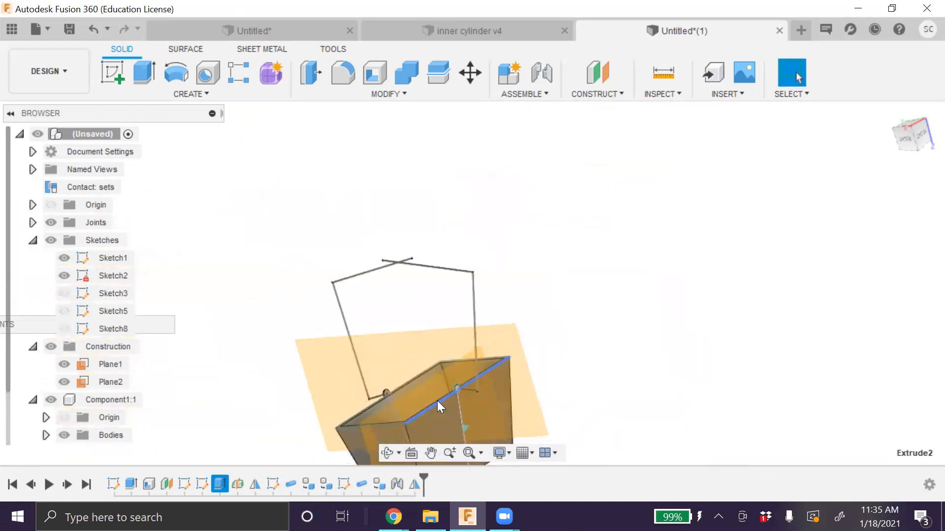
{"action": "scroll", "coordinate": [438, 401], "scroll_direction": "down", "scroll_amount": 1}
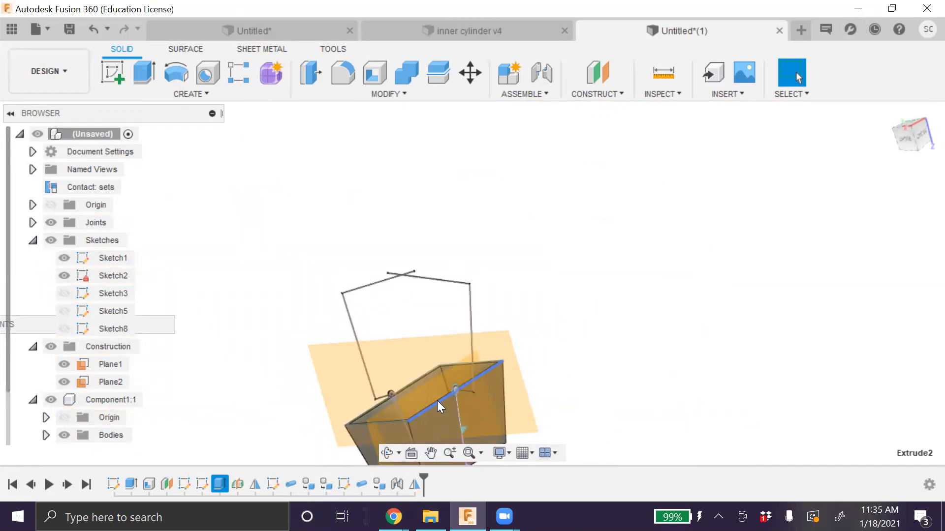
Create a new empty design and start a sketch on the vertical YZ plane
{"action": "left_click", "coordinate": [798, 35]}
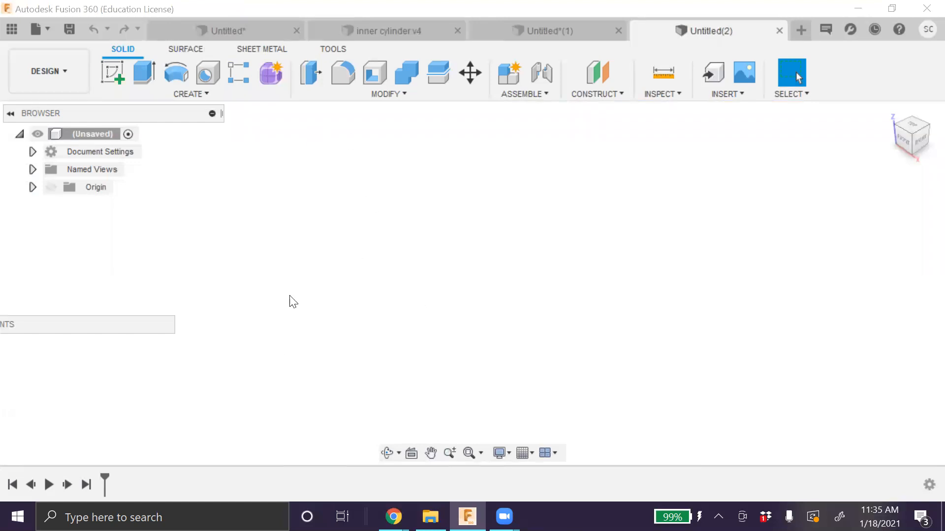
{"action": "left_click", "coordinate": [114, 72]}
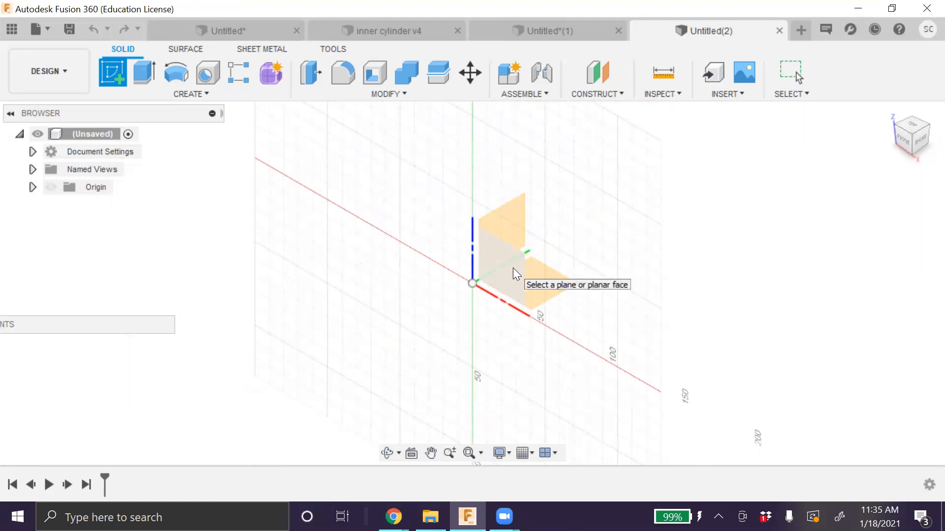
{"action": "left_click", "coordinate": [925, 146]}
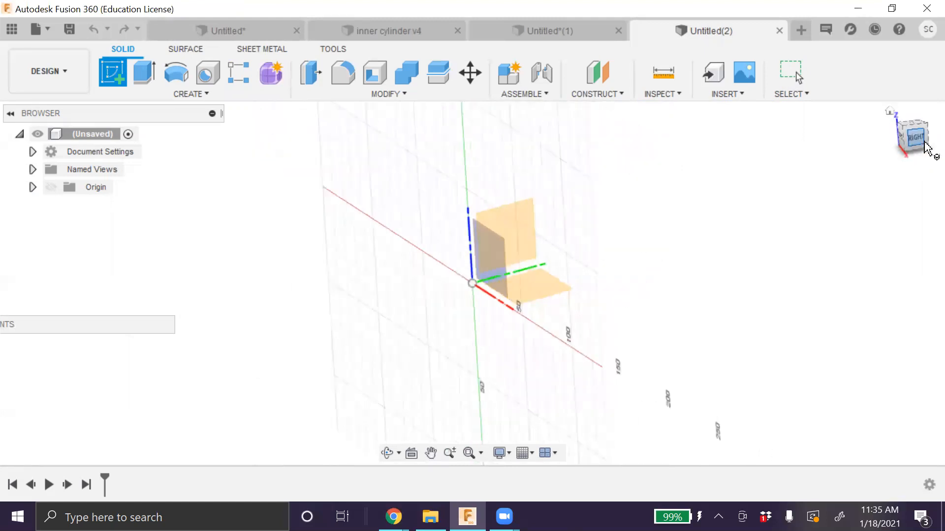
{"action": "left_click", "coordinate": [528, 228]}
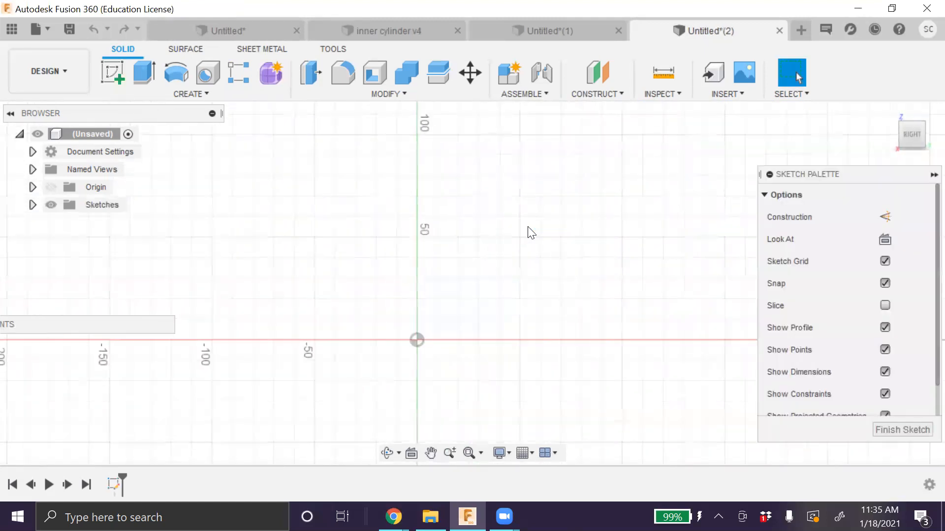
Sketch a closed trapezoid from the origin with a base about 90 mm long on the horizontal axis and a shorter parallel top edge
{"action": "key", "text": "l"}
{"action": "left_click", "coordinate": [417, 339]}
{"action": "left_click", "coordinate": [447, 238]}
{"action": "left_click", "coordinate": [548, 237]}
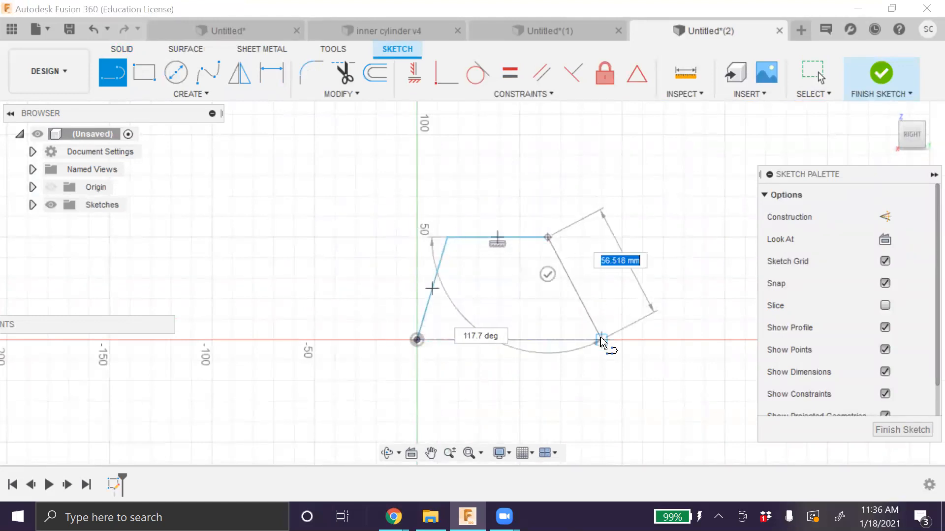
{"action": "left_click", "coordinate": [601, 340]}
{"action": "left_click", "coordinate": [418, 339]}
{"action": "key", "text": "Escape"}
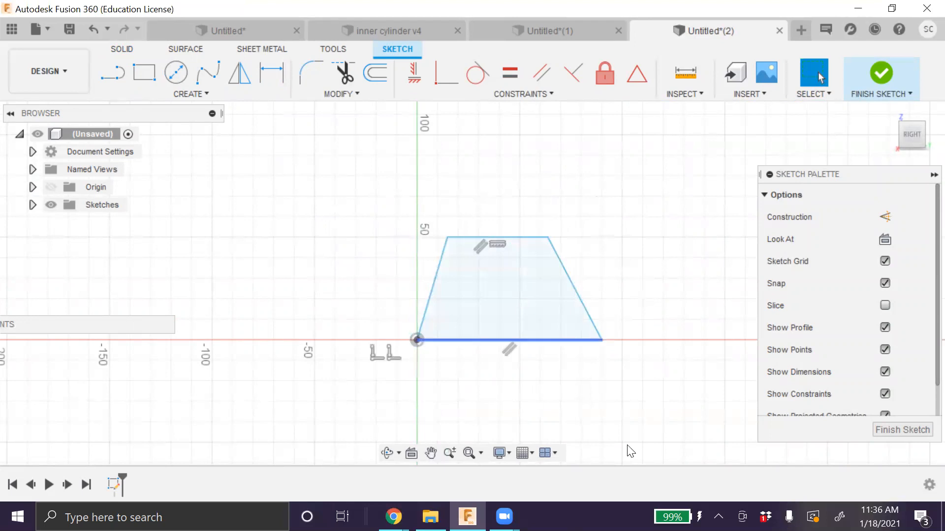
Apply an Equal constraint to the trapezoid's two slanted sides
{"action": "left_click", "coordinate": [440, 261]}
{"action": "left_click", "coordinate": [573, 281], "text": "shift"}
{"action": "left_click", "coordinate": [510, 73]}
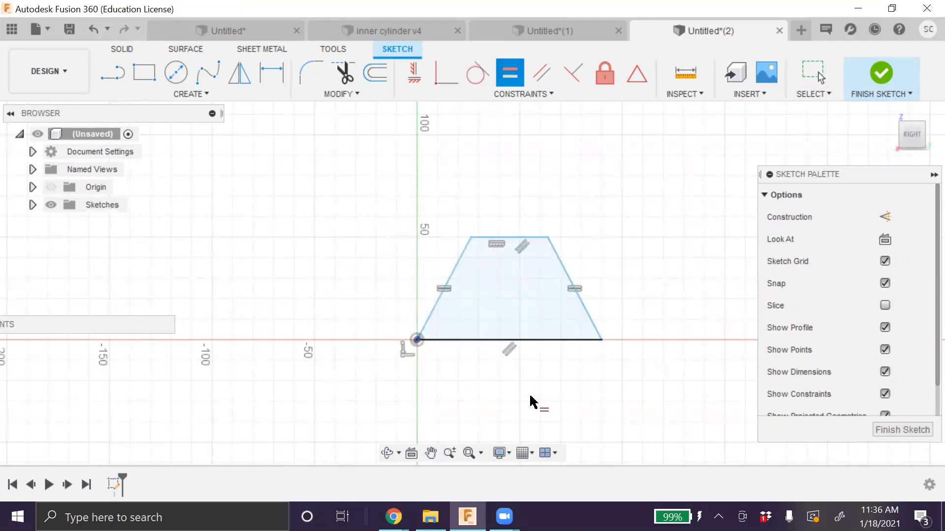
Dimension the trapezoid's base at 100 mm and its top edge at 75 mm
{"action": "key", "text": "d"}
{"action": "left_click", "coordinate": [485, 341]}
{"action": "left_click", "coordinate": [479, 367]}
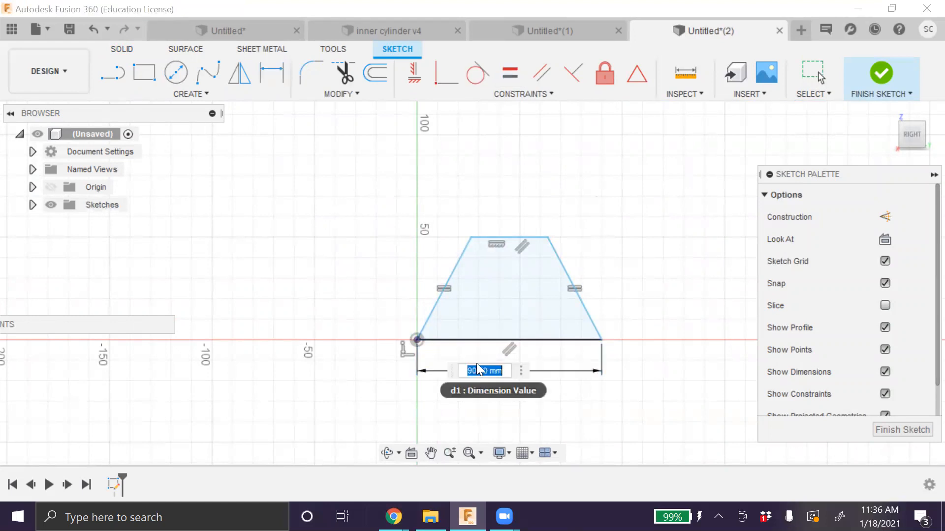
{"action": "type", "text": "100"}
{"action": "key", "text": "Return"}
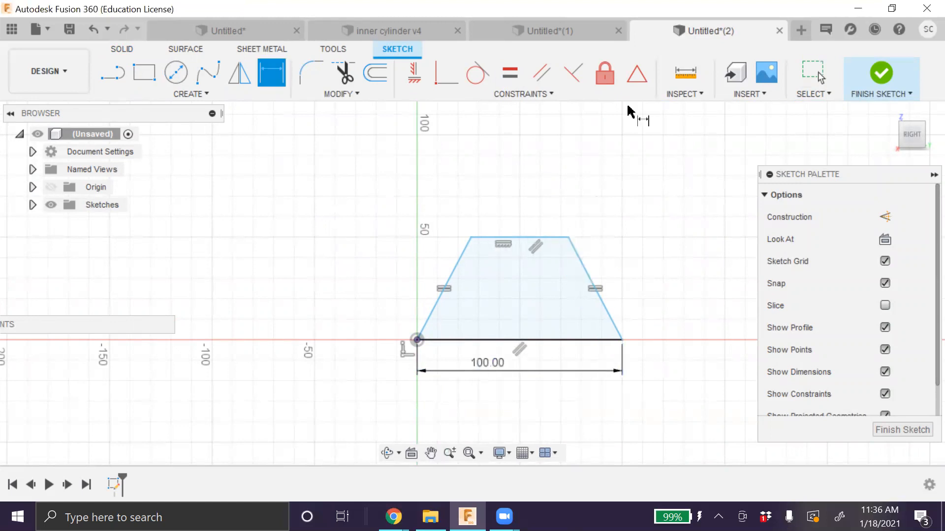
{"action": "left_click", "coordinate": [551, 239]}
{"action": "left_click", "coordinate": [557, 204]}
{"action": "type", "text": "55"}
{"action": "key", "text": "Return"}
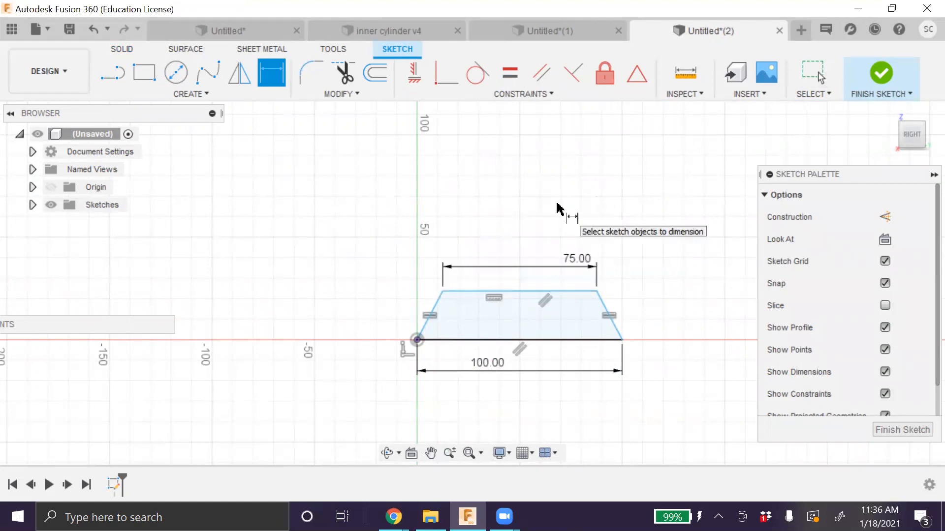
Dimension the distance between the trapezoid's top edge and base at 50 mm and finish the sketch
{"action": "left_click", "coordinate": [587, 292]}
{"action": "left_click", "coordinate": [589, 340]}
{"action": "left_click", "coordinate": [701, 342]}
{"action": "type", "text": "50"}
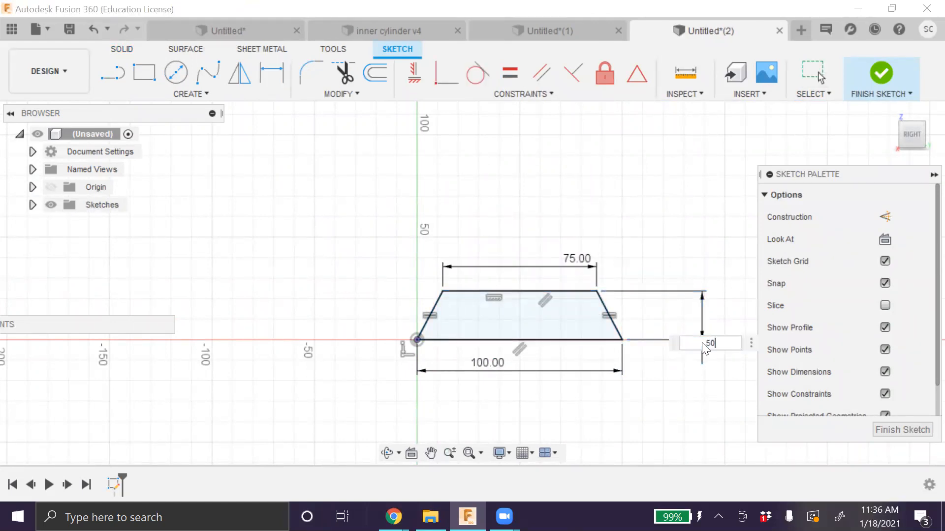
{"action": "key", "text": "Return"}
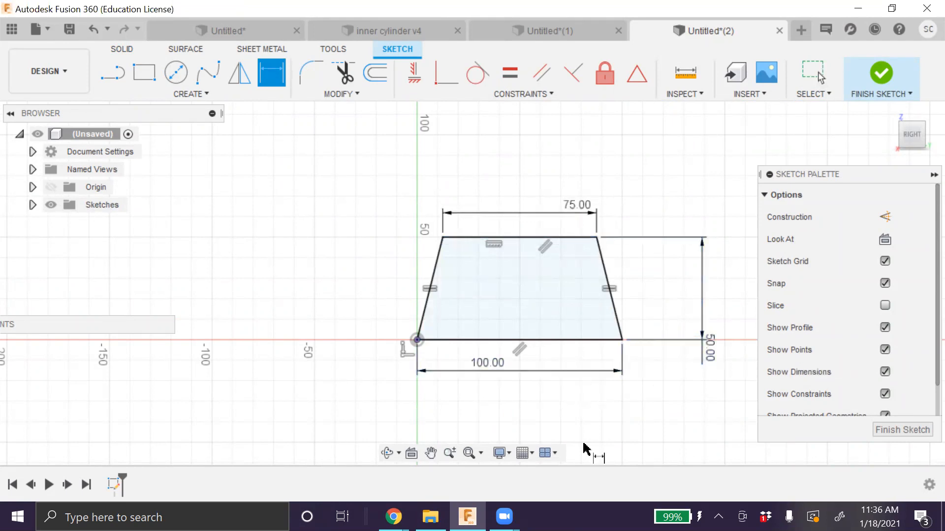
{"action": "left_click", "coordinate": [902, 430]}
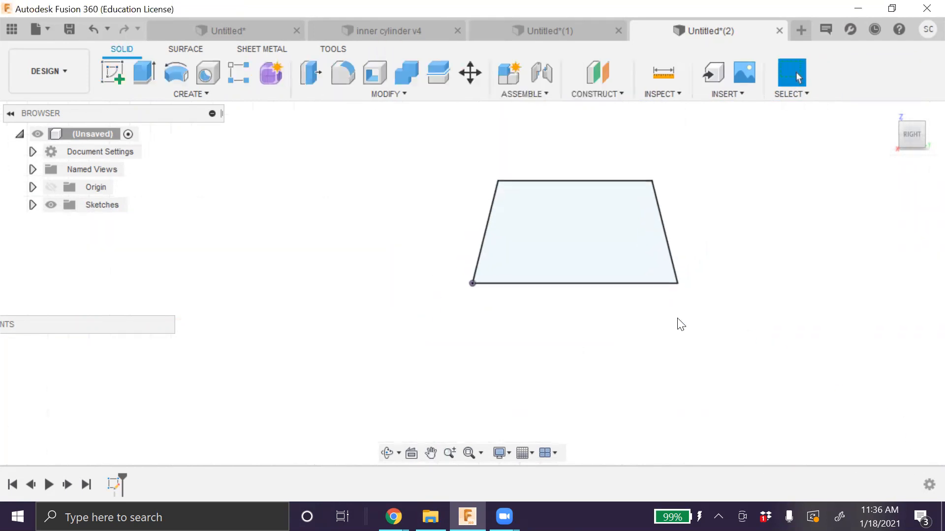
Extrude the trapezoid profile 75 mm to one side as a new body
{"action": "key", "text": "e"}
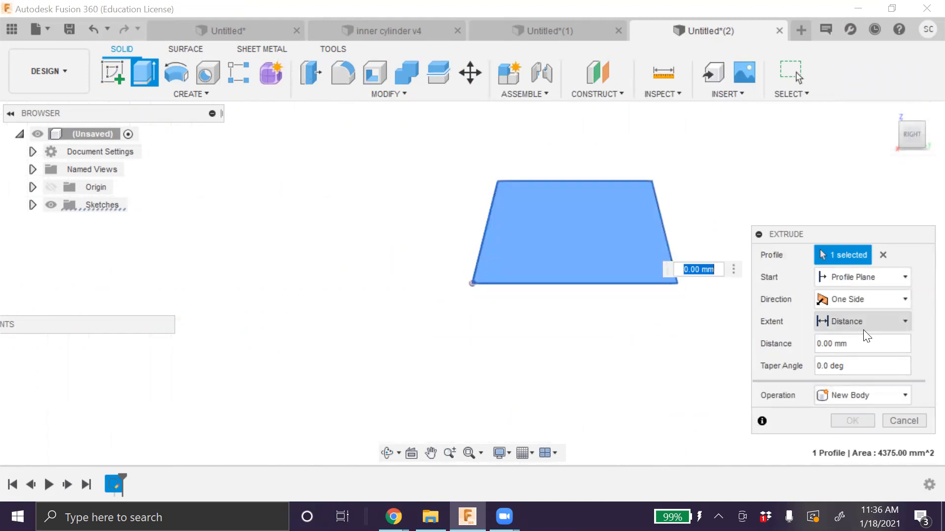
{"action": "type", "text": "75"}
{"action": "key", "text": "Return"}
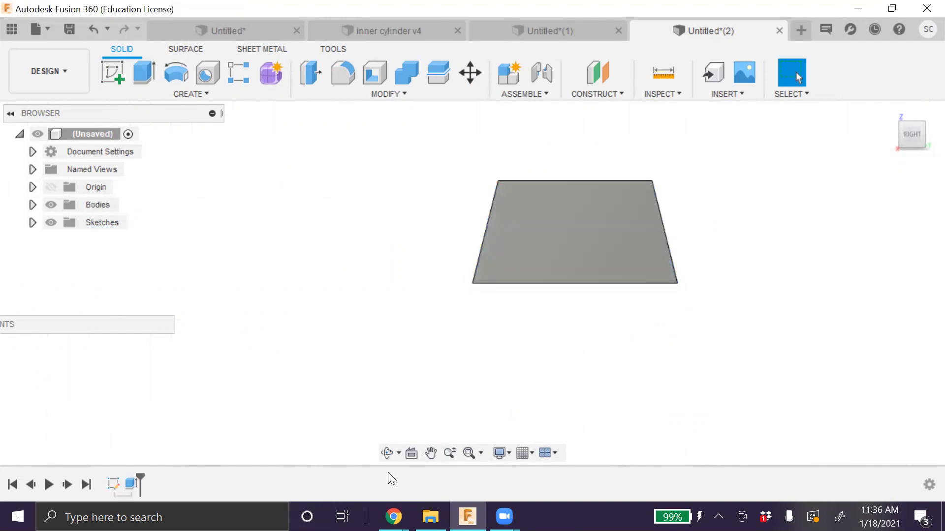
{"action": "left_click", "coordinate": [388, 453]}
{"action": "left_click_drag", "start_coordinate": [385, 418], "coordinate": [513, 375]}
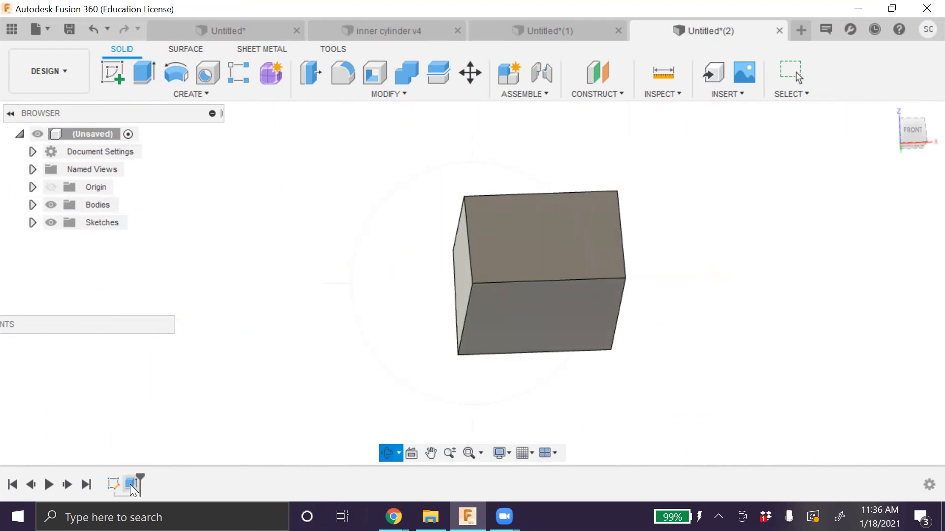
{"action": "key", "text": "Escape"}
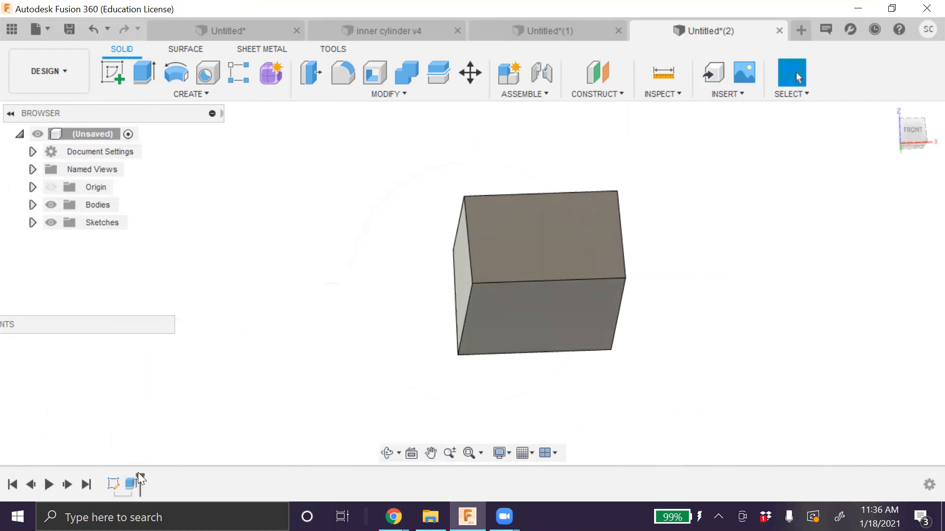
{"action": "left_click", "coordinate": [389, 453]}
{"action": "left_click_drag", "start_coordinate": [420, 397], "coordinate": [557, 182]}
{"action": "key", "text": "Escape"}
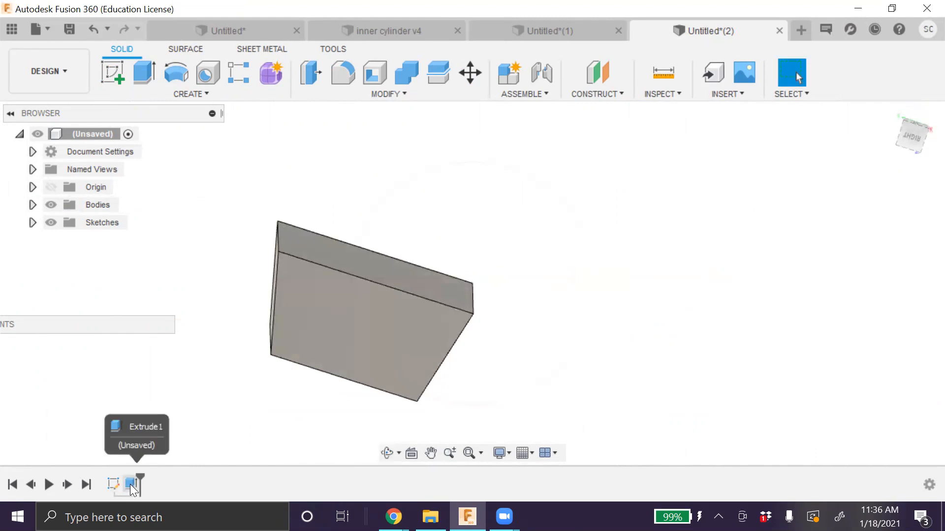
Edit the extrusion from the history and set its distance to 100 mm
{"action": "right_click", "coordinate": [130, 484]}
{"action": "left_click", "coordinate": [163, 334]}
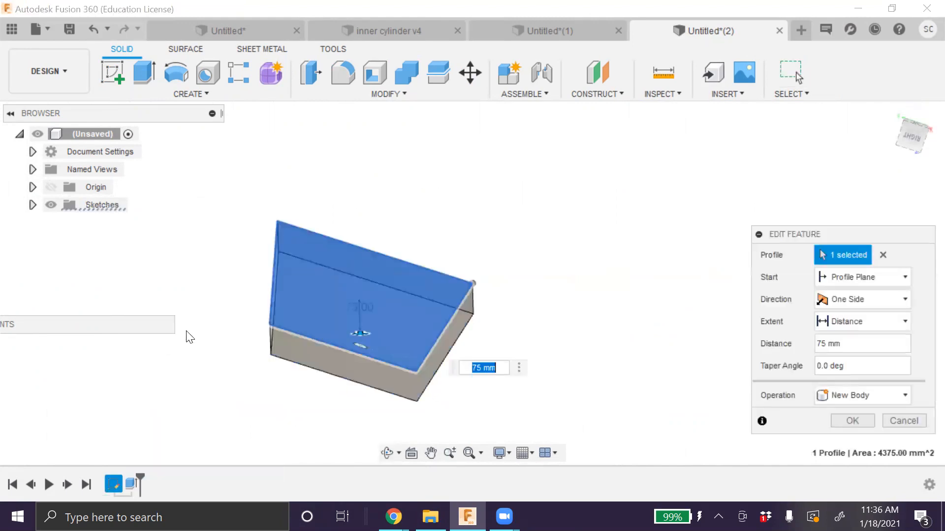
{"action": "double_click", "coordinate": [852, 345]}
{"action": "type", "text": "100"}
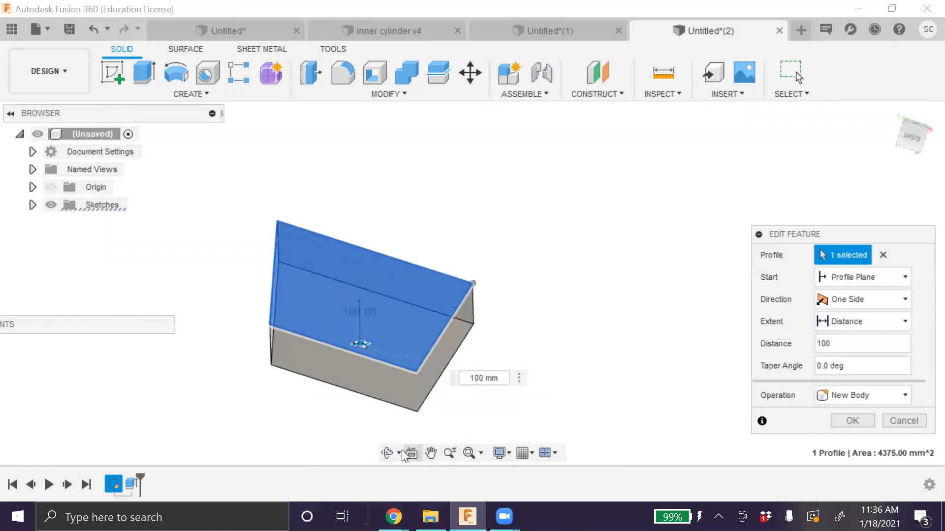
{"action": "left_click", "coordinate": [387, 453]}
{"action": "left_click_drag", "start_coordinate": [388, 440], "coordinate": [369, 411]}
Set the extrusion distance back to 75 mm and accept the feature edit
{"action": "left_click", "coordinate": [846, 344]}
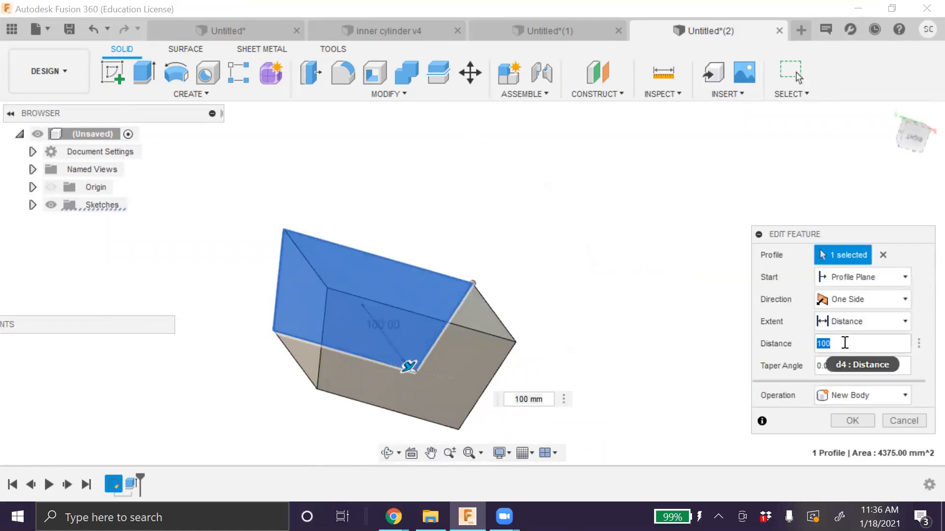
{"action": "type", "text": "75"}
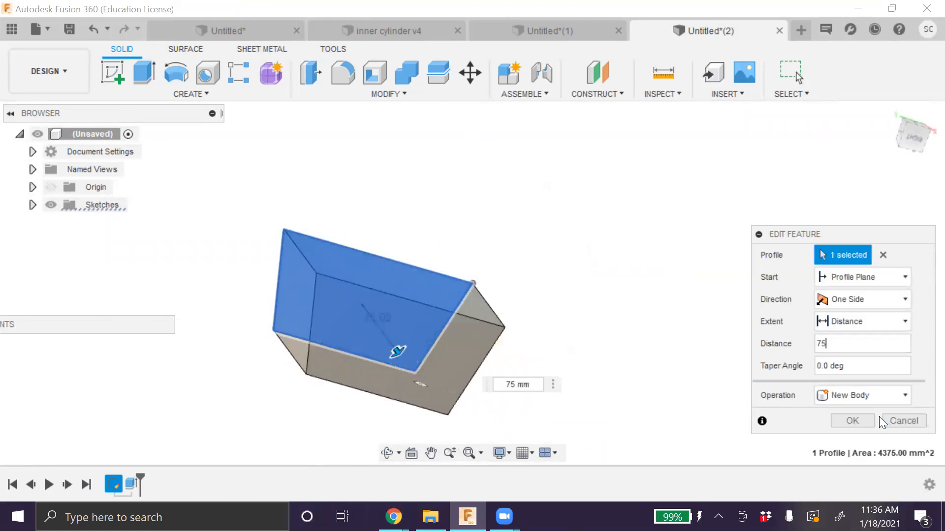
{"action": "left_click", "coordinate": [853, 421]}
Reopen the trapezoid sketch from the history and set its height dimension to 75 mm
{"action": "right_click", "coordinate": [112, 484]}
{"action": "left_click", "coordinate": [144, 336]}
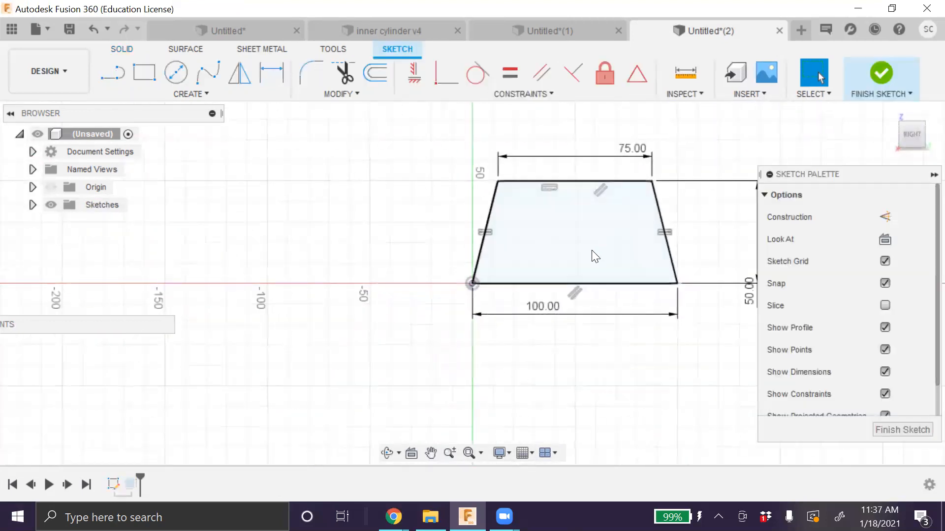
{"action": "double_click", "coordinate": [541, 307]}
{"action": "scroll", "coordinate": [598, 352], "scroll_direction": "down", "scroll_amount": 3}
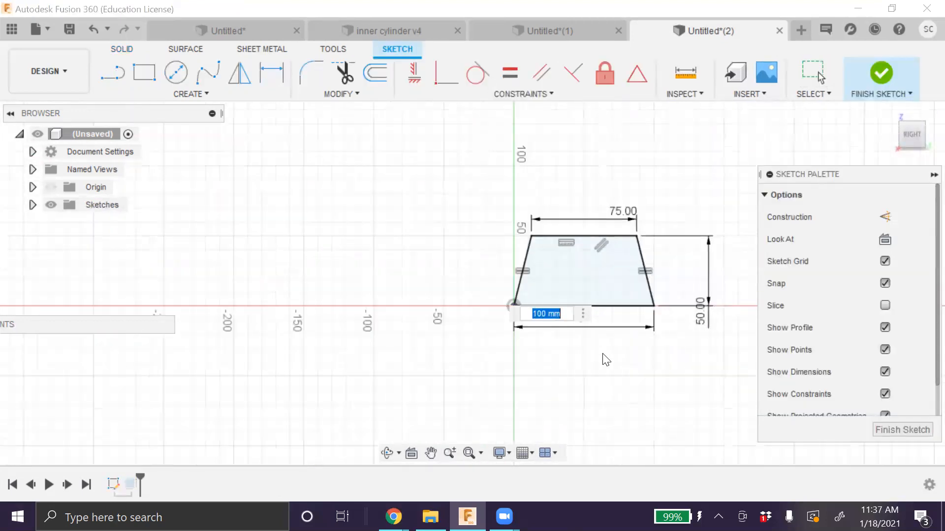
{"action": "double_click", "coordinate": [692, 324]}
{"action": "key", "text": "Escape"}
{"action": "double_click", "coordinate": [693, 320]}
{"action": "type", "text": "75"}
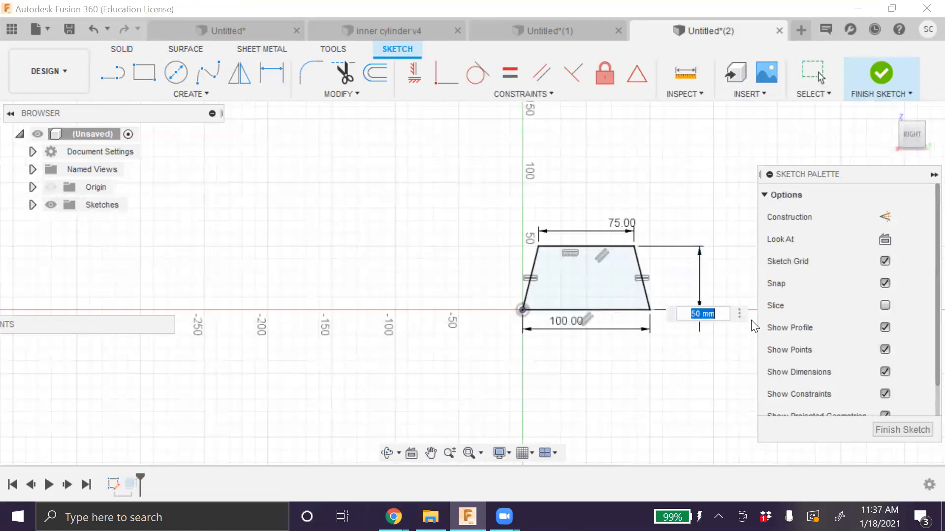
{"action": "key", "text": "Return"}
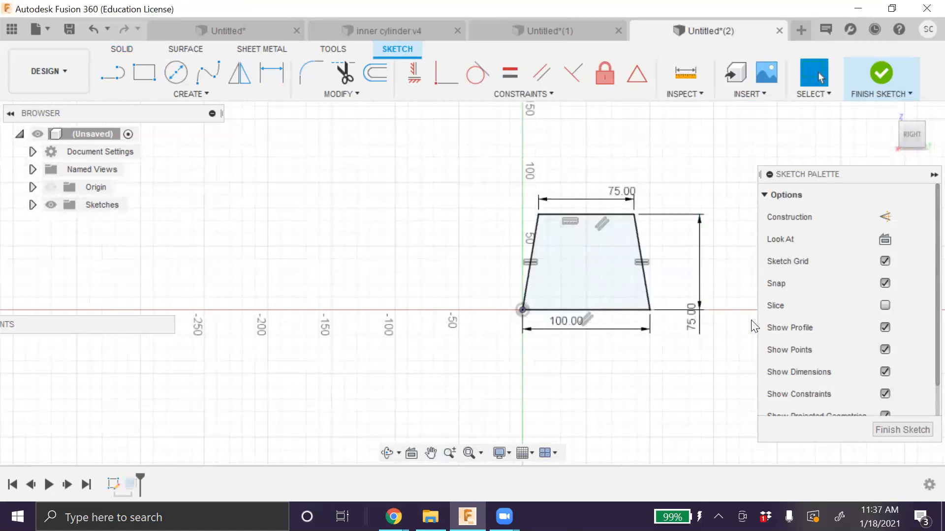
Finish the sketch edit and inspect the updated solid from several sides
{"action": "left_click", "coordinate": [910, 430]}
{"action": "left_click", "coordinate": [387, 452]}
{"action": "left_click_drag", "start_coordinate": [566, 344], "coordinate": [651, 206]}
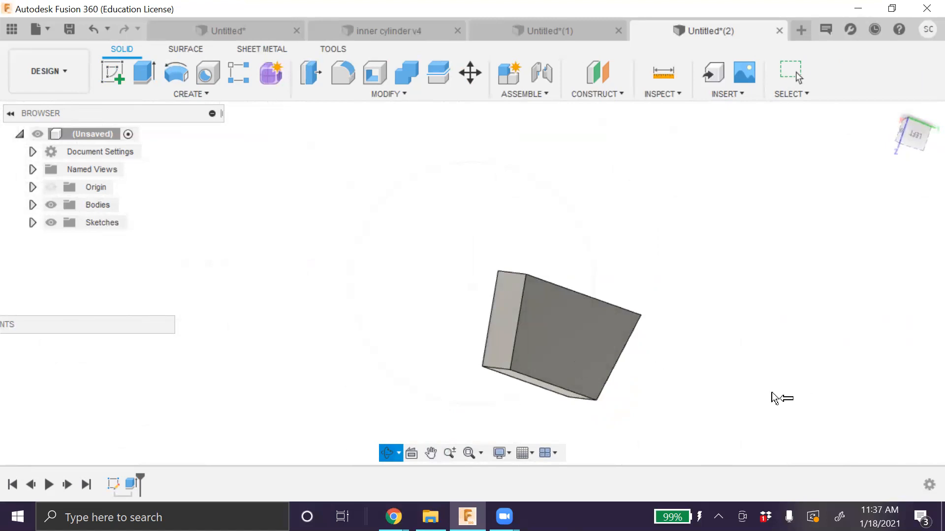
{"action": "mouse_move", "coordinate": [531, 355]}
{"action": "left_mouse_down"}
{"action": "mouse_move", "coordinate": [552, 348]}
{"action": "mouse_move", "coordinate": [498, 367]}
{"action": "mouse_move", "coordinate": [489, 390]}
{"action": "mouse_move", "coordinate": [472, 320]}
{"action": "mouse_move", "coordinate": [528, 321]}
{"action": "mouse_move", "coordinate": [546, 352]}
{"action": "left_mouse_up"}
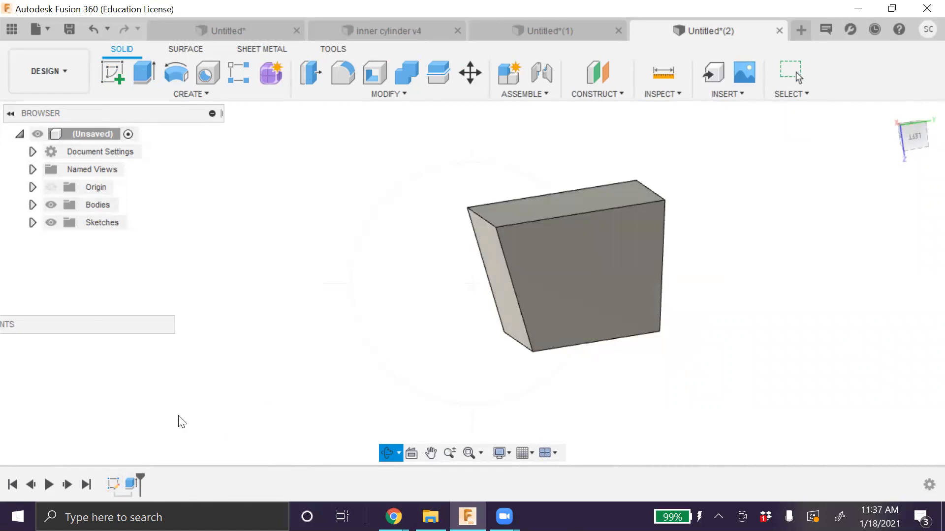
{"action": "key", "text": "Escape"}
Reopen the base sketch for editing and delete the whole trapezoid with its dimensions
{"action": "right_click", "coordinate": [116, 482]}
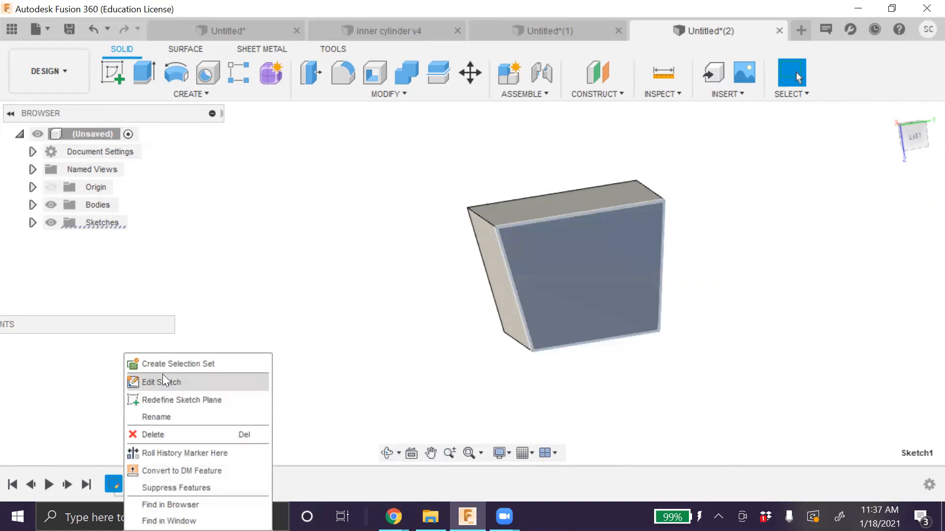
{"action": "left_click", "coordinate": [163, 377]}
{"action": "left_click_drag", "start_coordinate": [215, 163], "coordinate": [509, 439]}
{"action": "key", "text": "Delete"}
Draw a rectangle 110 mm wide and 70 mm high in the base sketch, starting at the origin
{"action": "key", "text": "r"}
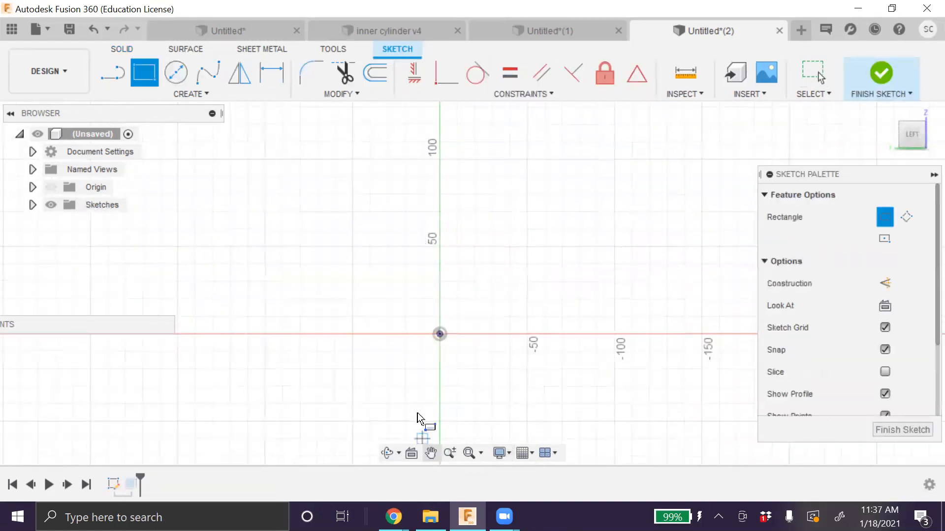
{"action": "left_click", "coordinate": [440, 334]}
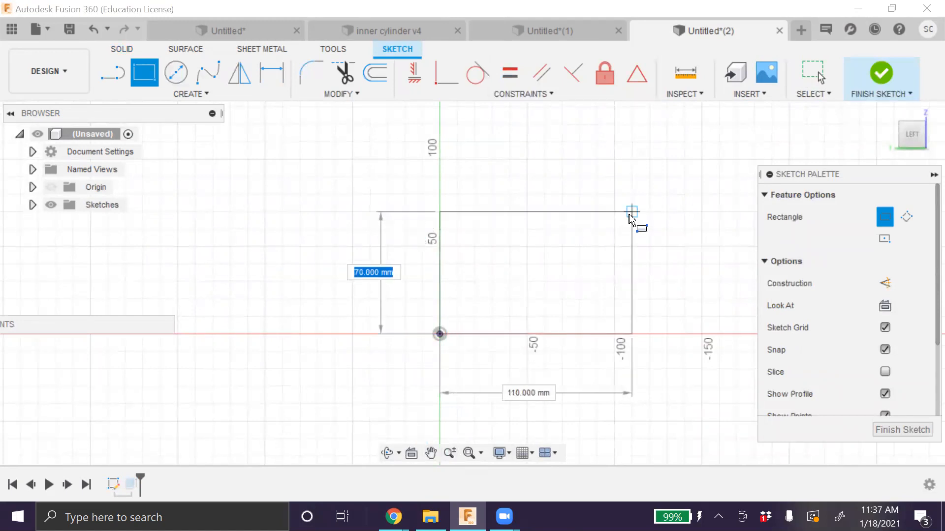
{"action": "left_click", "coordinate": [629, 215]}
Dimension the rectangle's width at 110 mm and height at 70 mm, and finish the sketch
{"action": "key", "text": "d"}
{"action": "left_click", "coordinate": [495, 212]}
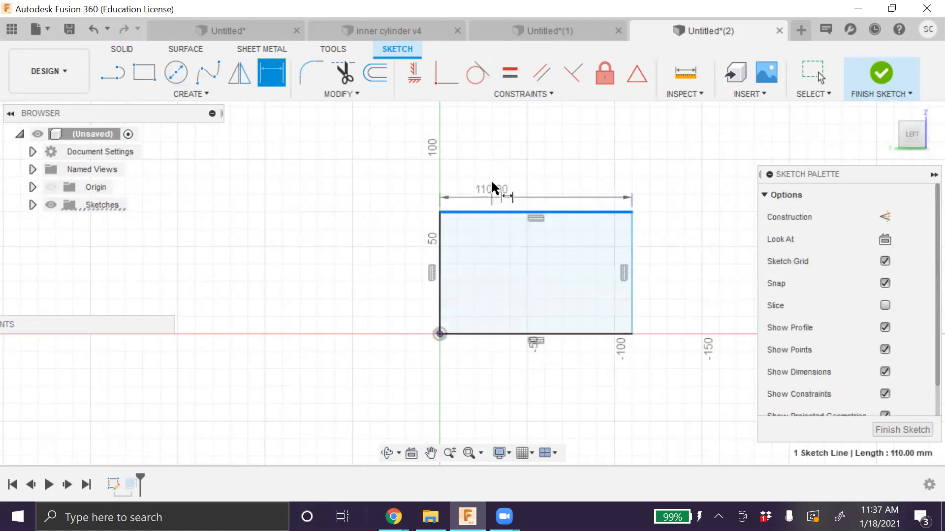
{"action": "left_click", "coordinate": [492, 183]}
{"action": "key", "text": "Return"}
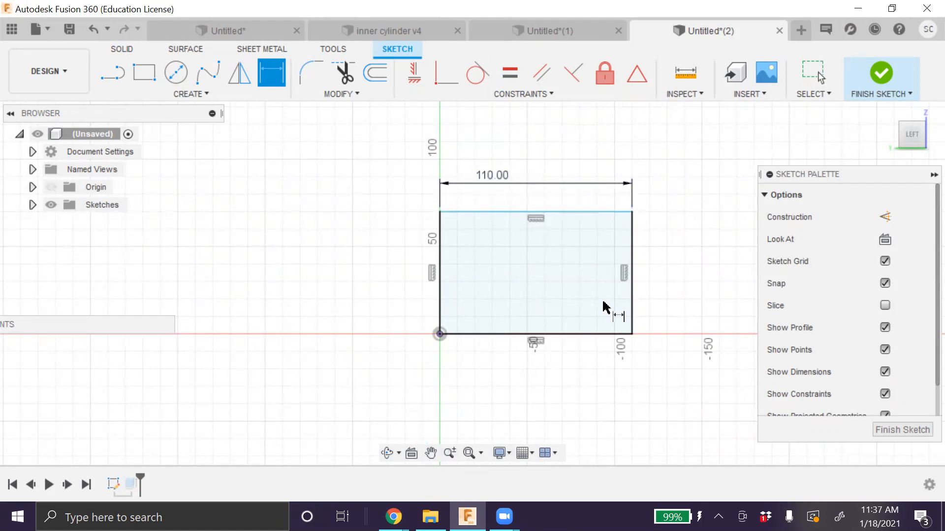
{"action": "left_click", "coordinate": [633, 264]}
{"action": "left_click", "coordinate": [656, 254]}
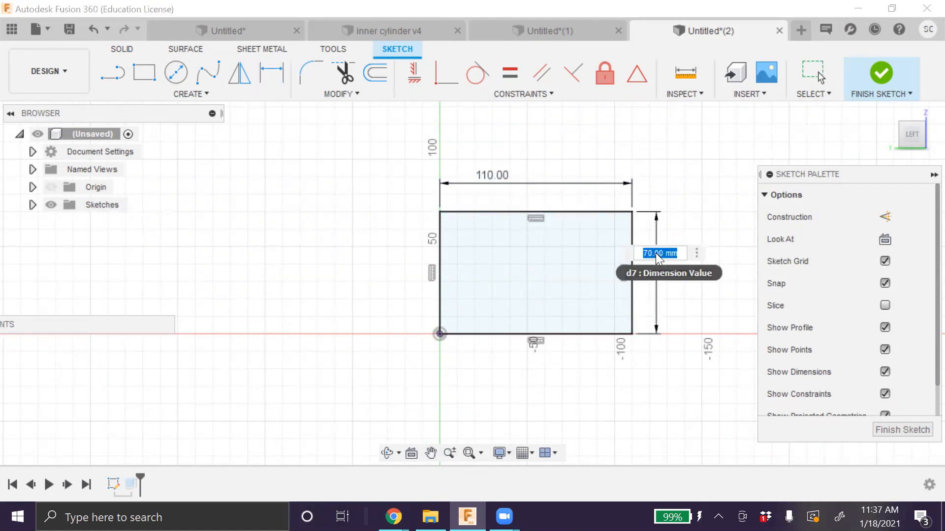
{"action": "key", "text": "Return"}
{"action": "left_click", "coordinate": [886, 73]}
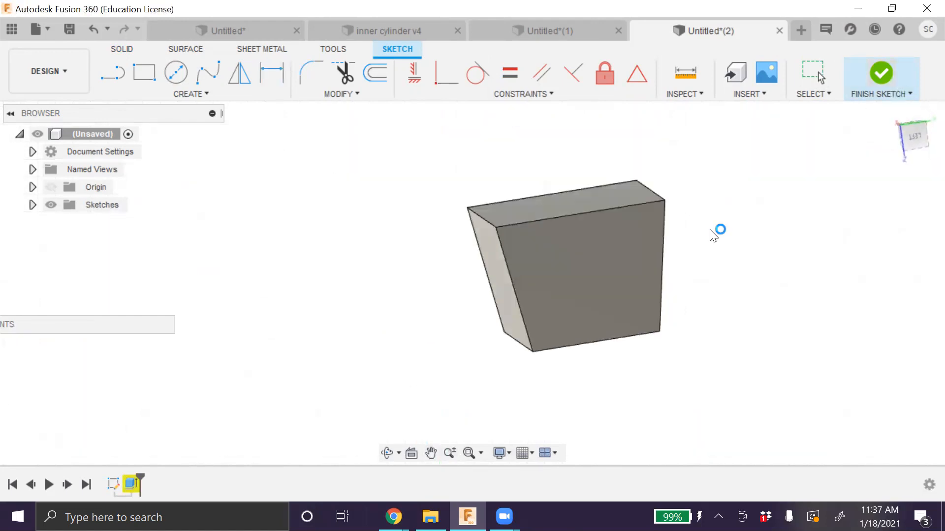
Edit the extrude feature from the history, reselect the rectangle as its profile and set the distance to 80 mm
{"action": "right_click", "coordinate": [130, 485]}
{"action": "left_click", "coordinate": [187, 320]}
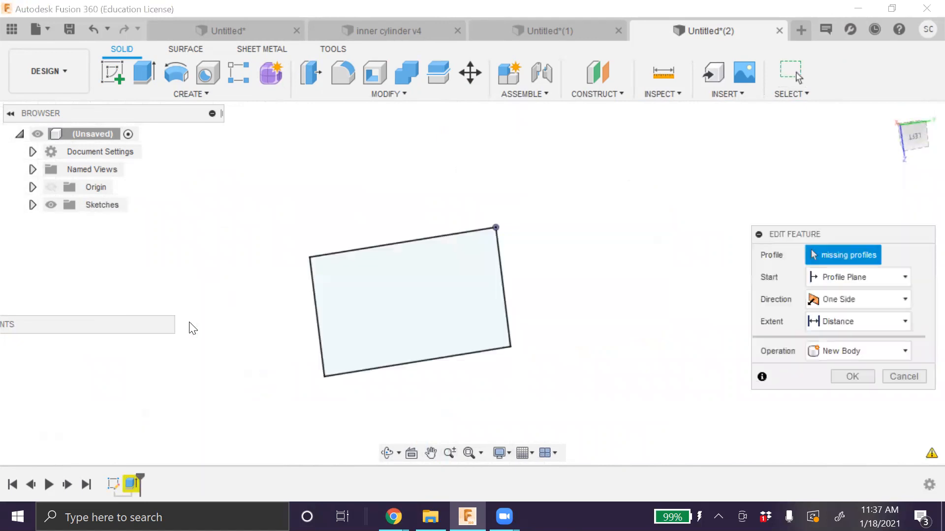
{"action": "left_click", "coordinate": [478, 284]}
{"action": "left_click_drag", "start_coordinate": [853, 343], "coordinate": [765, 348]}
{"action": "type", "text": "80"}
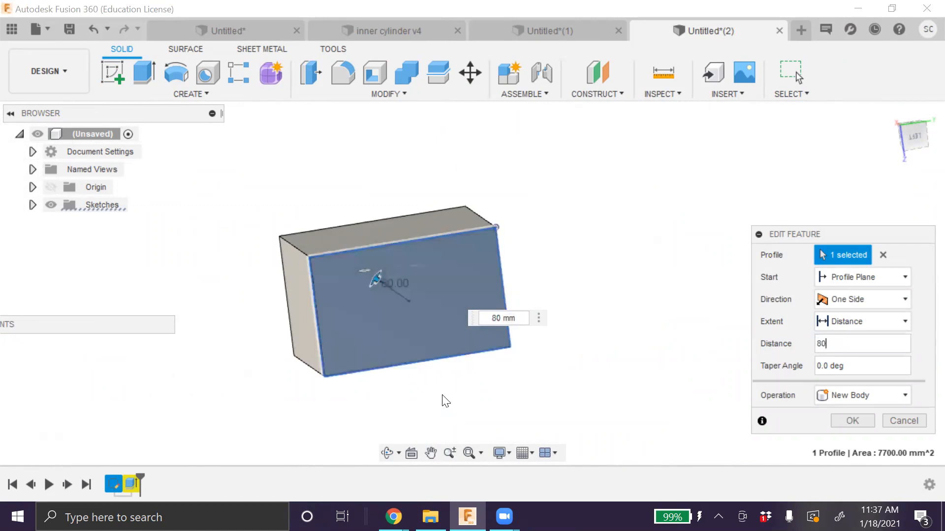
Set the extrusion's taper angle to -15 degrees, accept the feature edit and inspect the tapered solid
{"action": "left_click", "coordinate": [387, 453]}
{"action": "left_click_drag", "start_coordinate": [468, 389], "coordinate": [480, 341]}
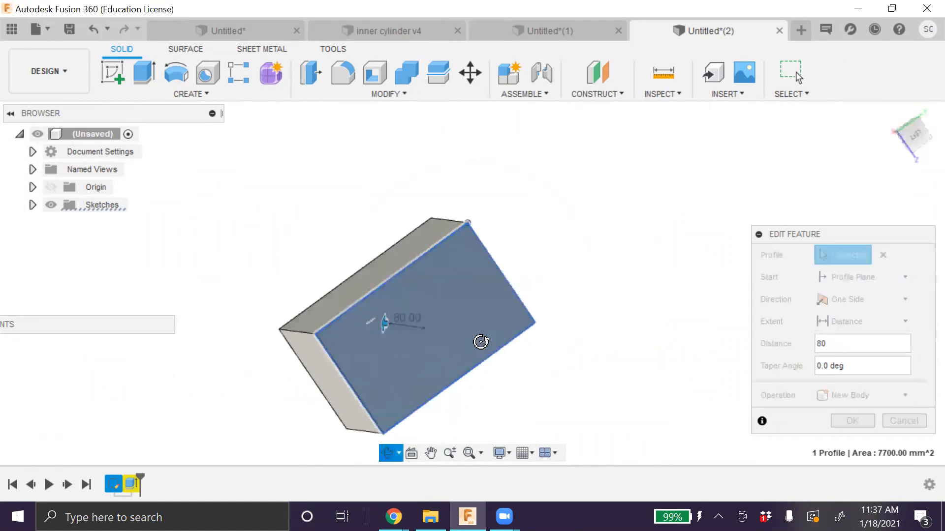
{"action": "left_click", "coordinate": [887, 373]}
{"action": "left_click_drag", "start_coordinate": [860, 371], "coordinate": [777, 369]}
{"action": "type", "text": "-1"}
{"action": "key", "text": "Tab"}
{"action": "left_click", "coordinate": [853, 420]}
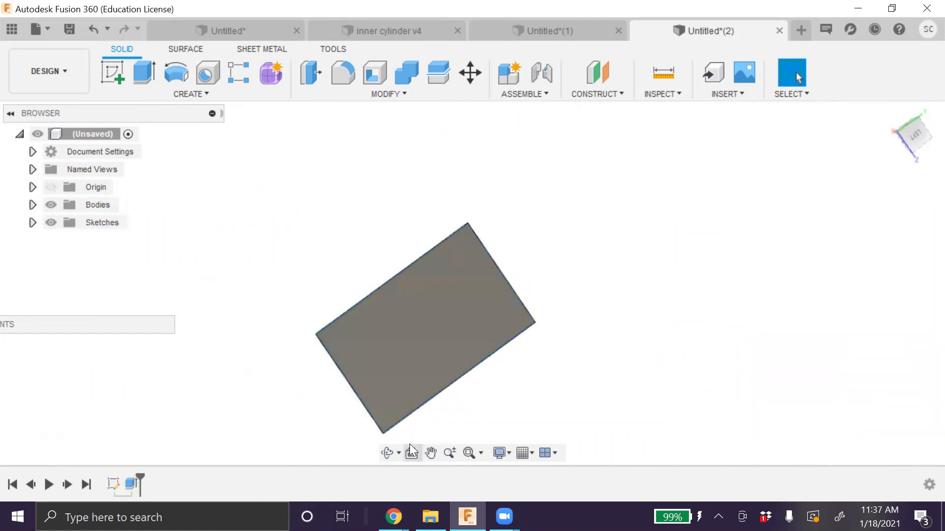
{"action": "left_click", "coordinate": [387, 452]}
{"action": "left_click_drag", "start_coordinate": [366, 389], "coordinate": [220, 271]}
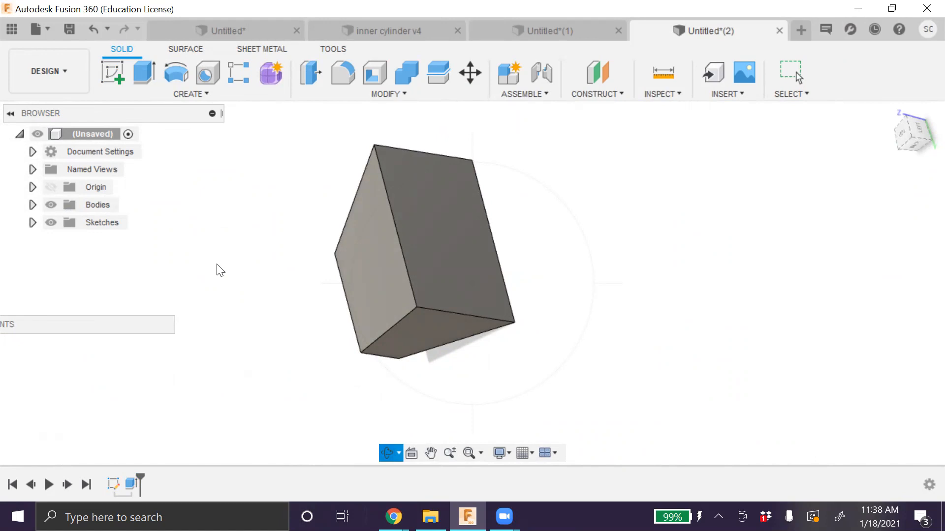
{"action": "key", "text": "Escape"}
{"action": "left_click", "coordinate": [449, 236]}
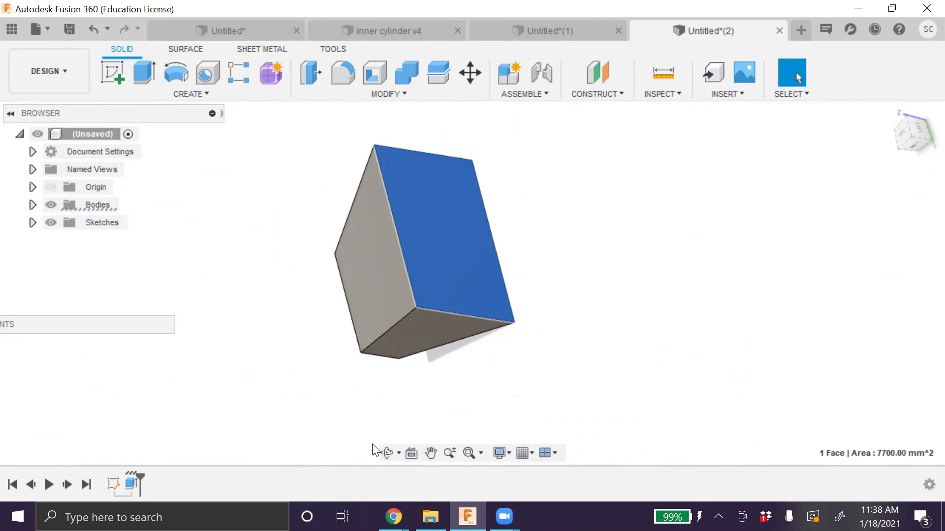
{"action": "left_click", "coordinate": [387, 453]}
{"action": "key", "text": "Escape"}
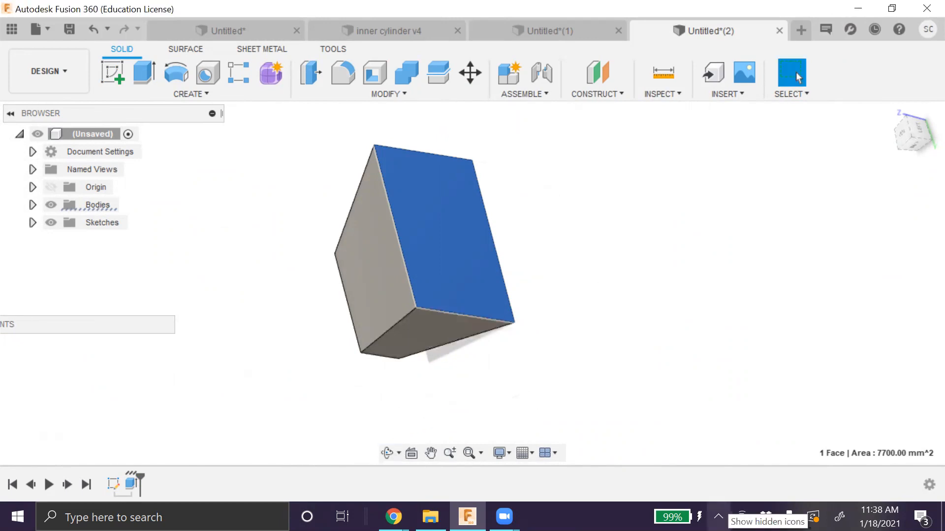
{"action": "key", "text": "e"}
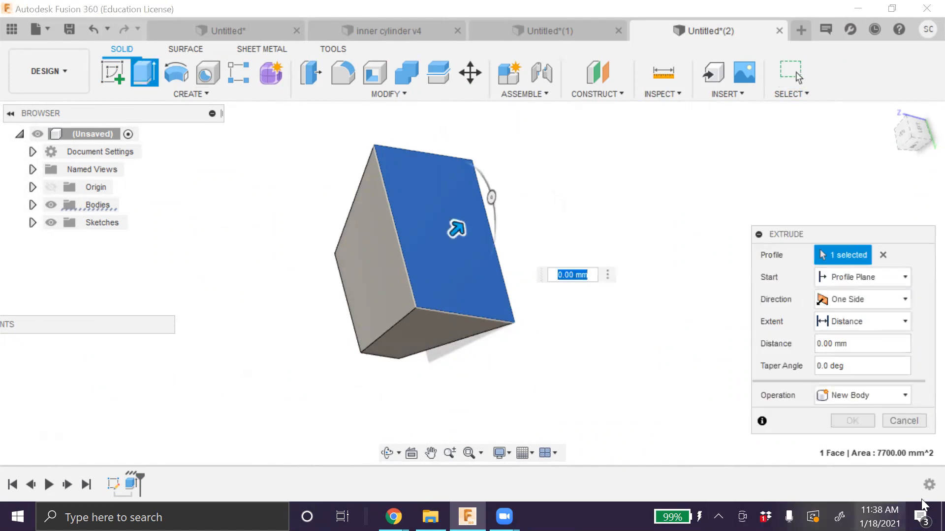
{"action": "key", "text": "Escape"}
{"action": "type", "text": "sshe"}
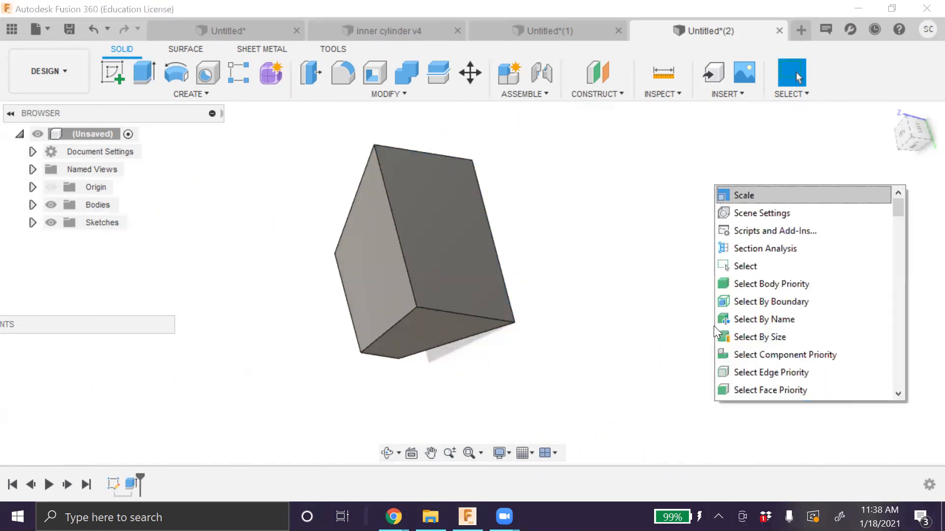
{"action": "type", "text": "e"}
{"action": "key", "text": "BackSpace"}
{"action": "key", "text": "Return"}
{"action": "key", "text": "Escape"}
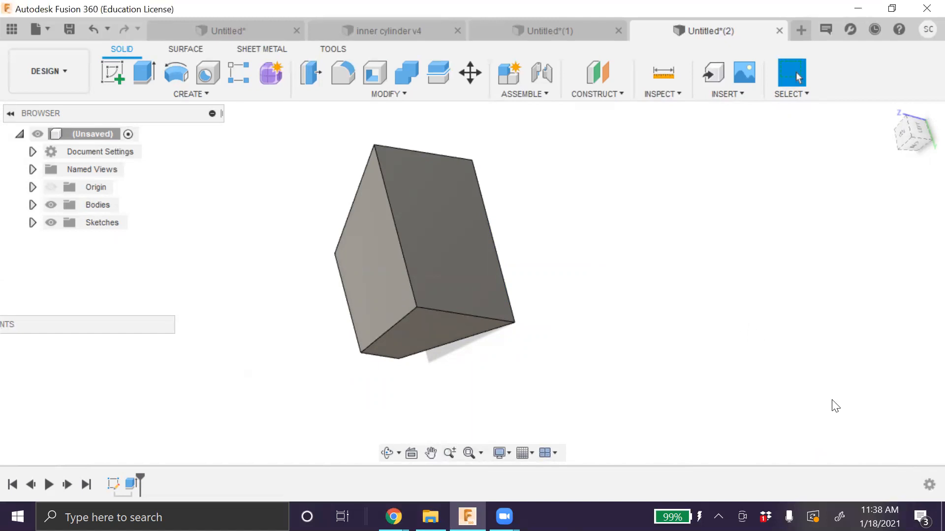
Shell the body through its large rectangular face with a 2 mm inside thickness
{"action": "scroll", "coordinate": [788, 359], "scroll_direction": "down", "scroll_amount": 2}
{"action": "type", "text": "sshe"}
{"action": "key", "text": "Down"}
{"action": "key", "text": "Return"}
{"action": "left_click", "coordinate": [553, 303]}
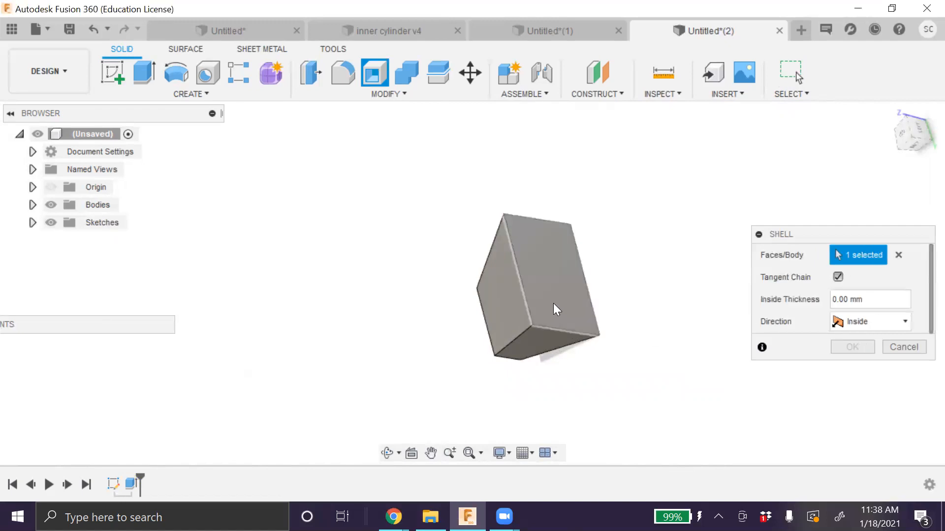
{"action": "left_click", "coordinate": [885, 298]}
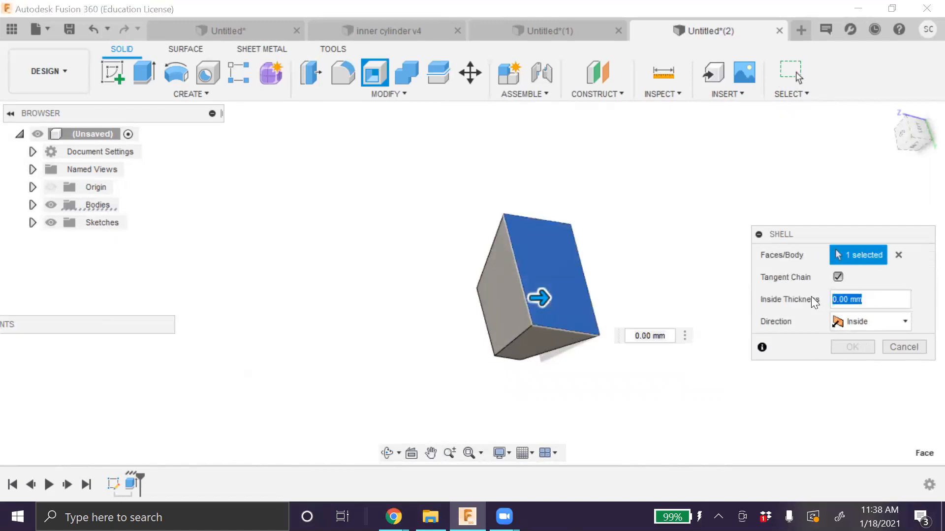
{"action": "type", "text": "2"}
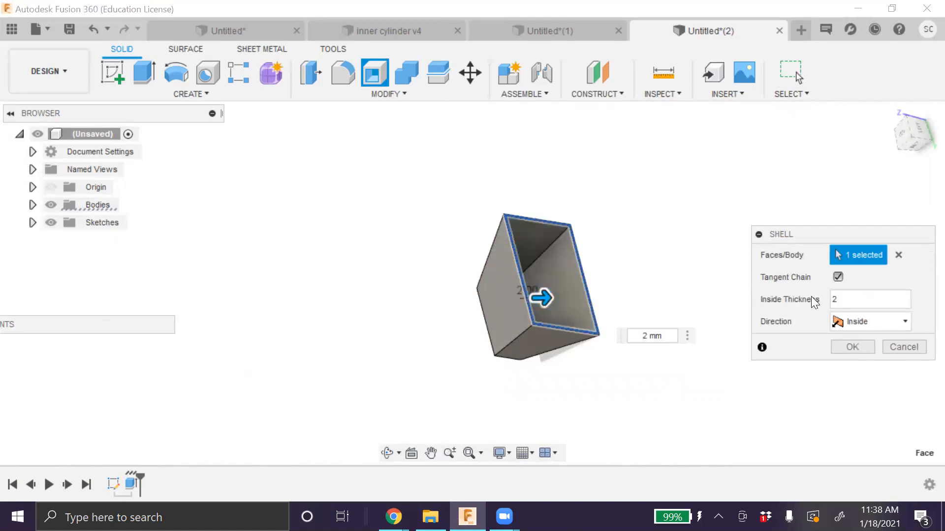
{"action": "left_click", "coordinate": [869, 346]}
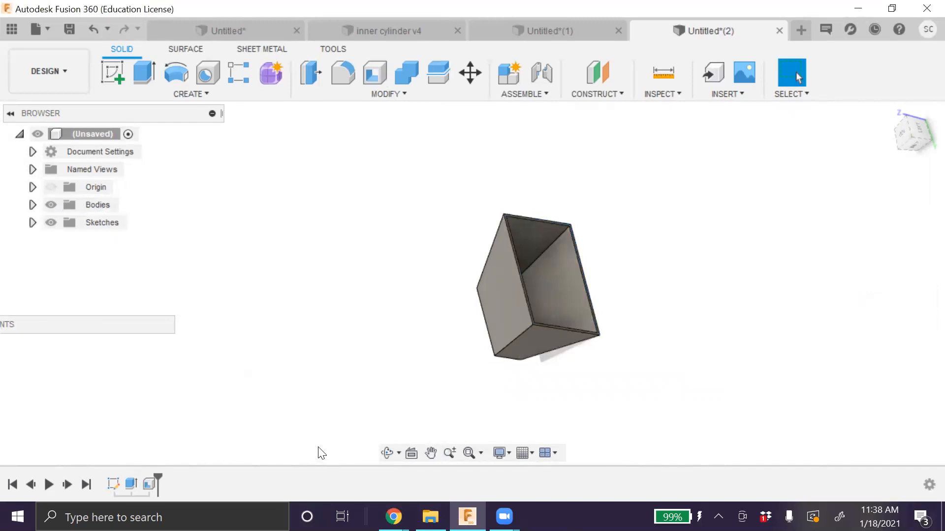
Reopen the extrude feature from the history for editing and set its distance to 75 mm
{"action": "left_click", "coordinate": [388, 453]}
{"action": "left_click_drag", "start_coordinate": [430, 358], "coordinate": [522, 315]}
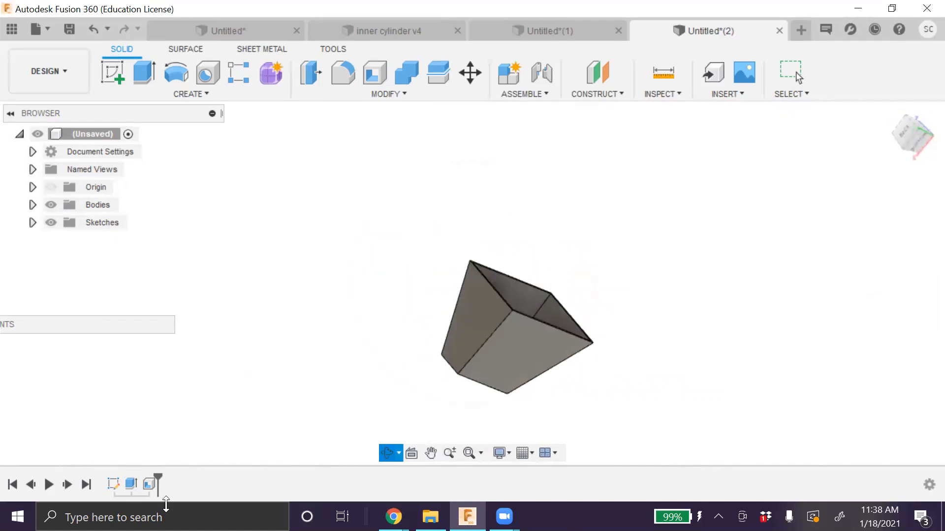
{"action": "key", "text": "Escape"}
{"action": "left_click", "coordinate": [130, 484]}
{"action": "right_click", "coordinate": [130, 483]}
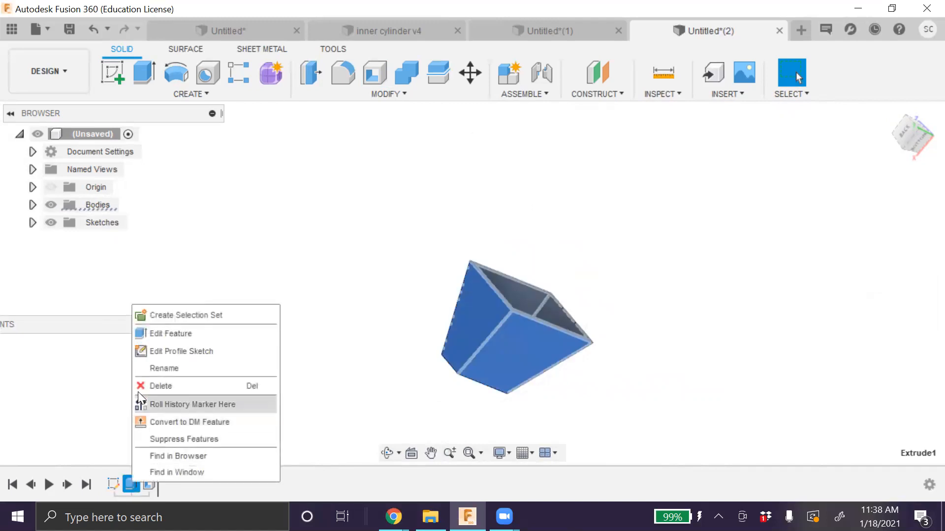
{"action": "left_click", "coordinate": [145, 337]}
{"action": "left_click", "coordinate": [830, 343]}
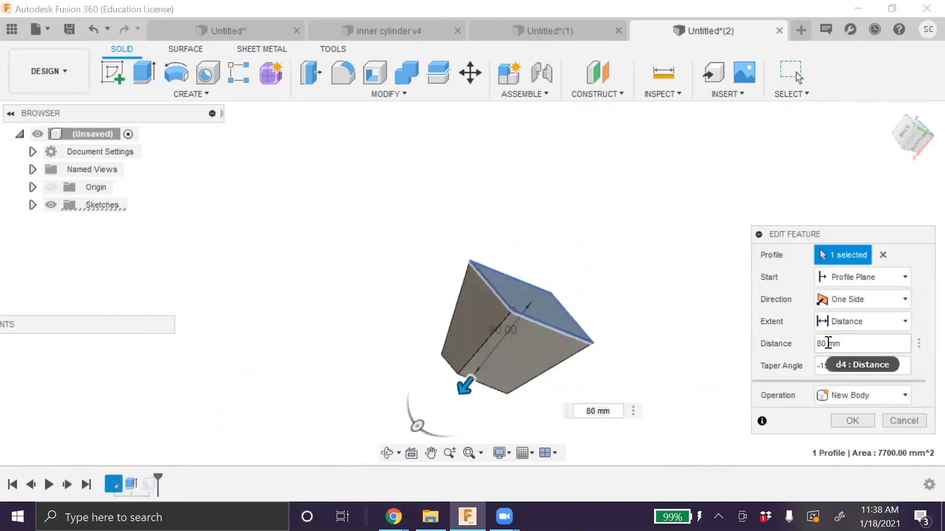
{"action": "key", "text": "BackSpace"}
{"action": "key", "text": "BackSpace"}
{"action": "type", "text": "75mm"}
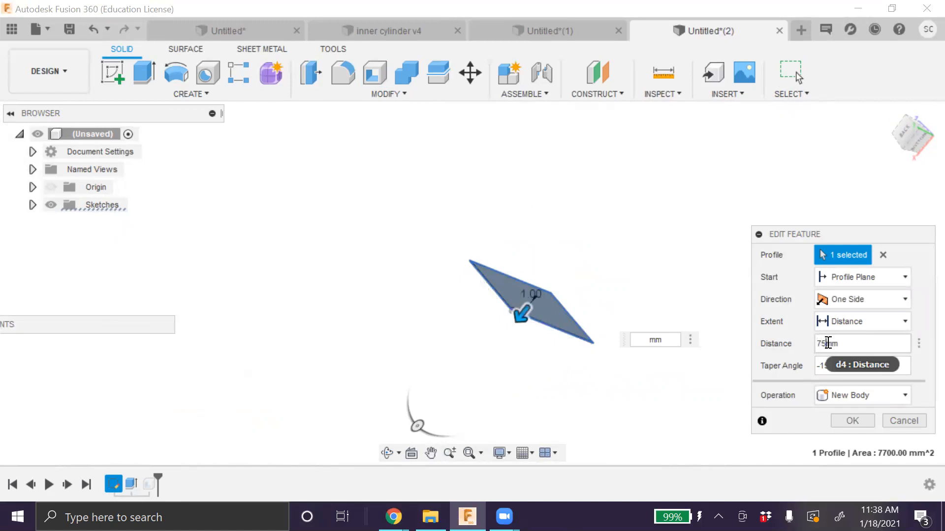
{"action": "type", "text": "5"}
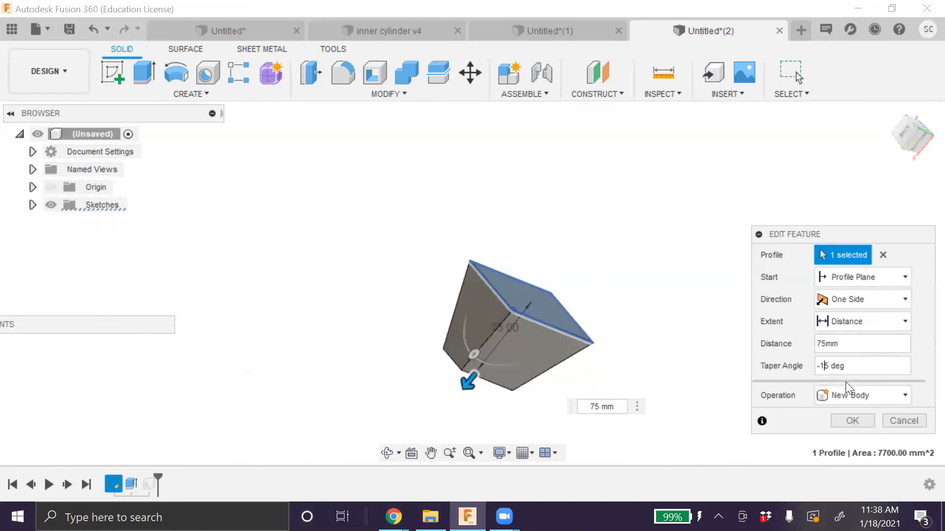
Set the extrusion's taper angle to -10 degrees and its distance to 55 mm, and accept the feature edit
{"action": "key", "text": "Tab"}
{"action": "type", "text": "-5"}
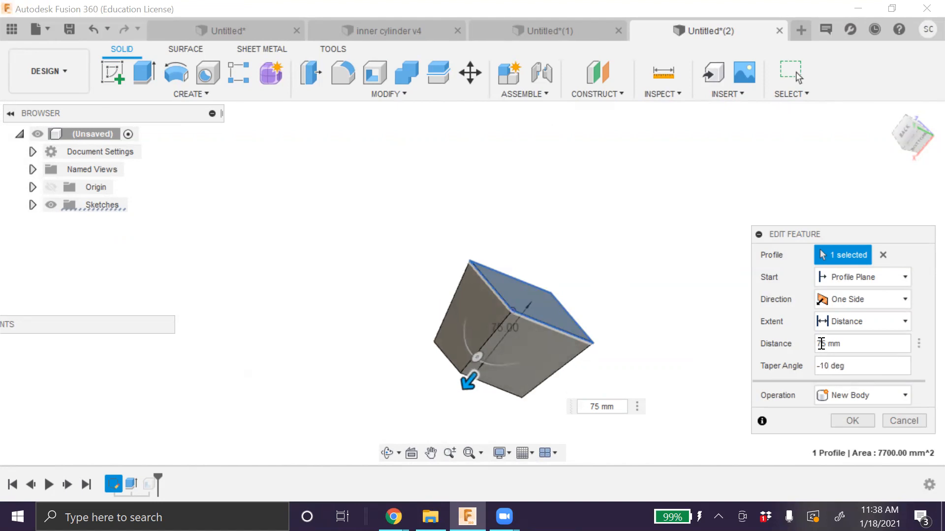
{"action": "key", "text": "BackSpace"}
{"action": "type", "text": "5"}
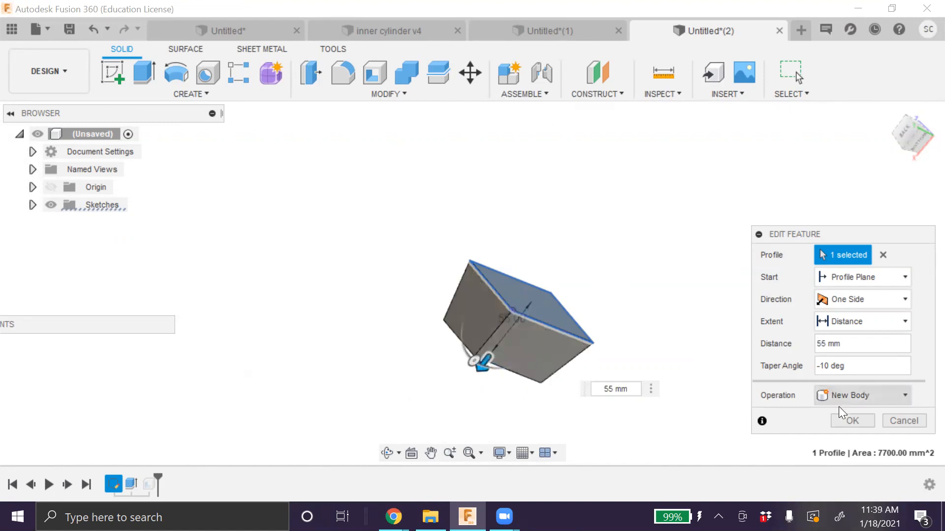
{"action": "left_click", "coordinate": [857, 421]}
Create a new sketch on the shelled box's long outer side face
{"action": "left_click", "coordinate": [387, 451]}
{"action": "left_click_drag", "start_coordinate": [356, 397], "coordinate": [481, 397]}
{"action": "key", "text": "Escape"}
{"action": "left_click", "coordinate": [508, 316]}
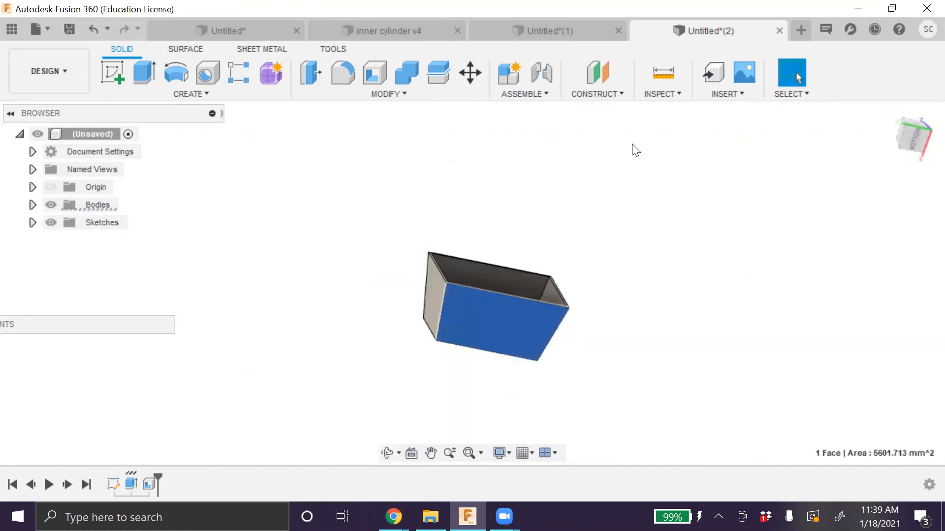
{"action": "left_click", "coordinate": [113, 69]}
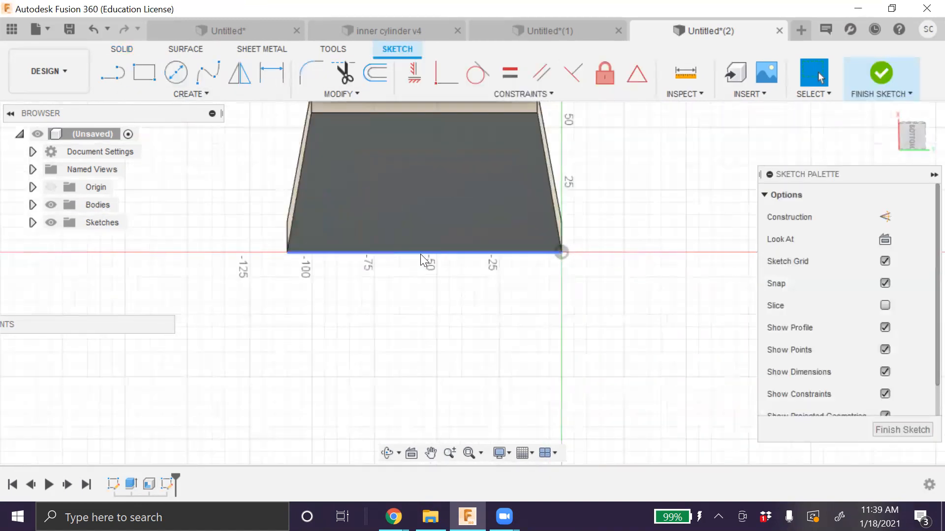
Project the side face's 110 mm rim edge into the sketch and convert the projected line to construction
{"action": "left_click", "coordinate": [421, 254]}
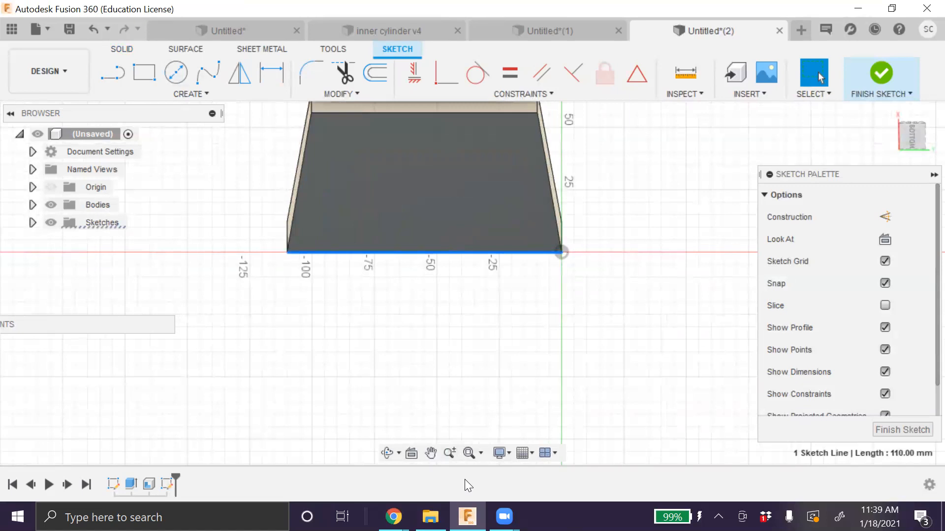
{"action": "left_click", "coordinate": [226, 95]}
{"action": "mouse_move", "coordinate": [217, 357]}
{"action": "left_click", "coordinate": [260, 356]}
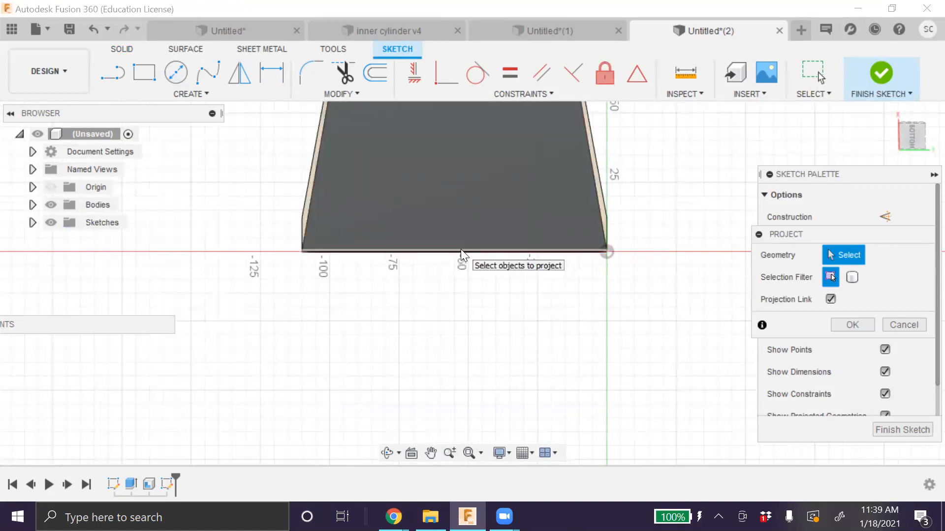
{"action": "scroll", "coordinate": [461, 249], "scroll_direction": "up", "scroll_amount": 4}
{"action": "left_click", "coordinate": [444, 256]}
{"action": "scroll", "coordinate": [444, 259], "scroll_direction": "down", "scroll_amount": 4}
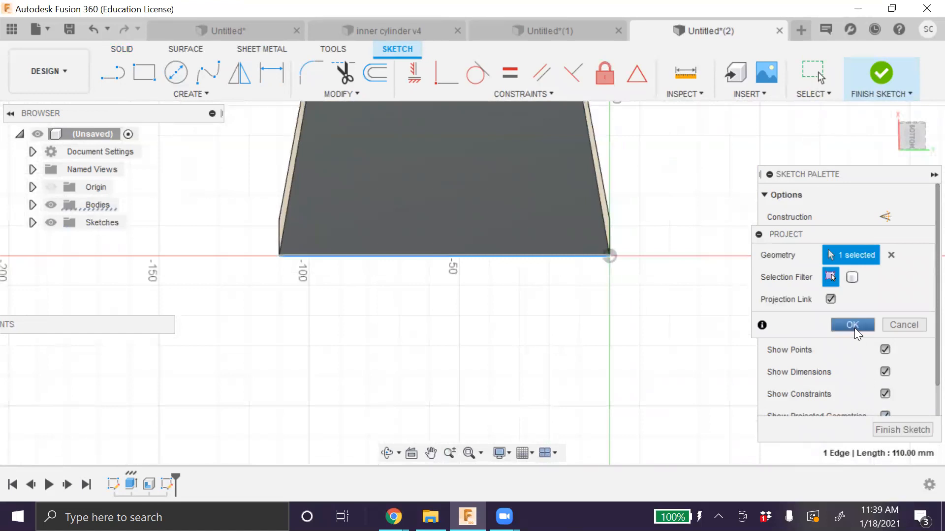
{"action": "left_click", "coordinate": [855, 327]}
{"action": "left_click", "coordinate": [339, 255]}
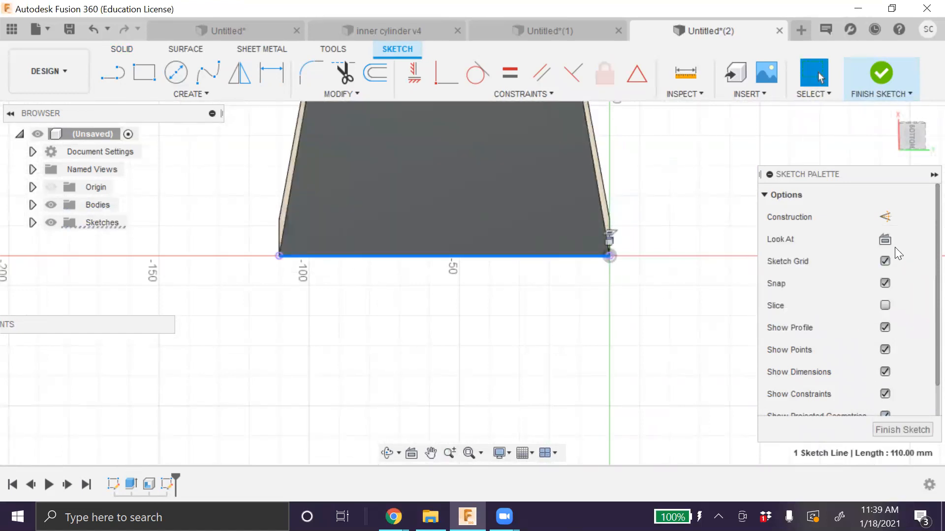
{"action": "left_click", "coordinate": [884, 217]}
{"action": "scroll", "coordinate": [422, 280], "scroll_direction": "down", "scroll_amount": 3}
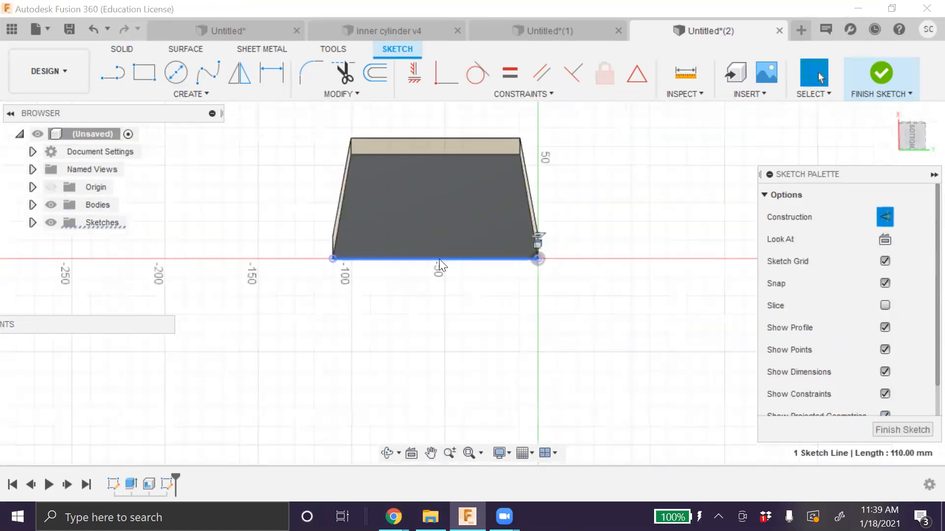
{"action": "left_click", "coordinate": [167, 78]}
{"action": "scroll", "coordinate": [433, 261], "scroll_direction": "up", "scroll_amount": 3}
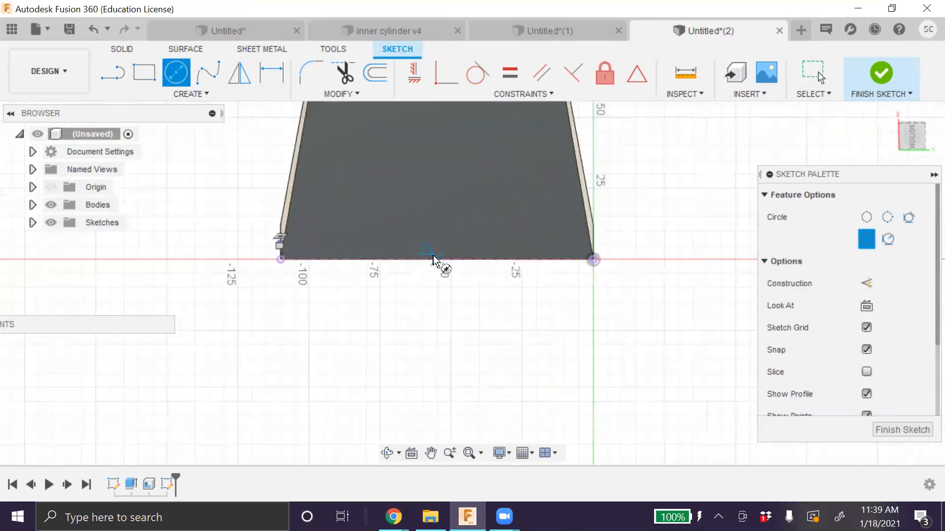
{"action": "key", "text": "Escape"}
Draw a 10 mm line from the midpoint of the projected rim edge along that edge
{"action": "key", "text": "l"}
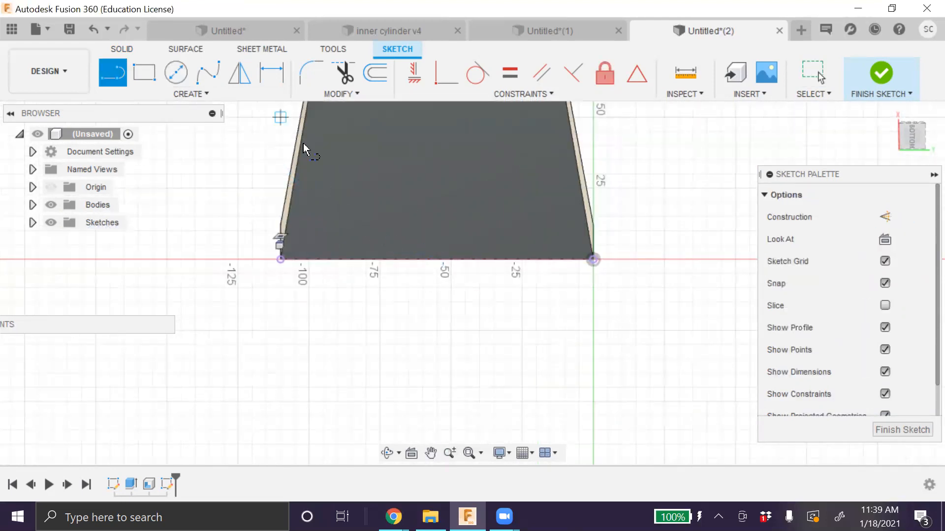
{"action": "scroll", "coordinate": [458, 266], "scroll_direction": "up", "scroll_amount": 2}
{"action": "left_click", "coordinate": [428, 260]}
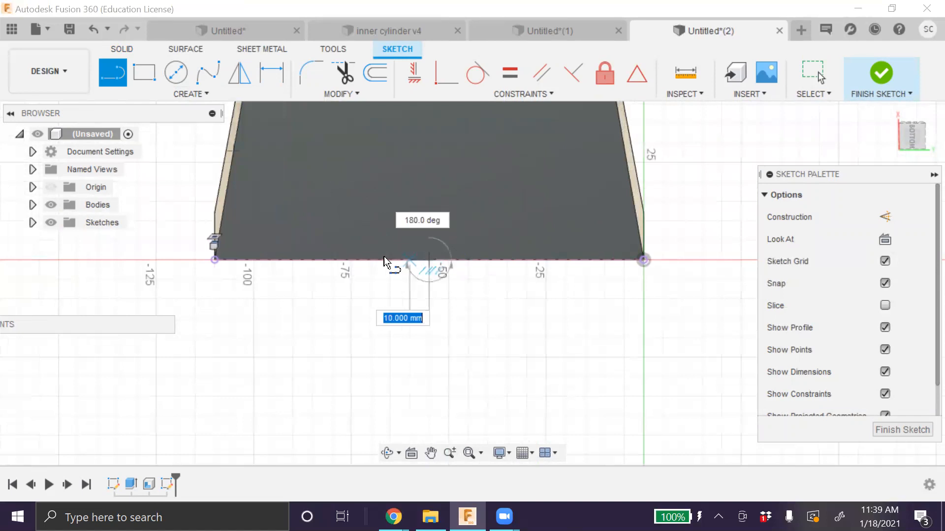
{"action": "left_click", "coordinate": [384, 255]}
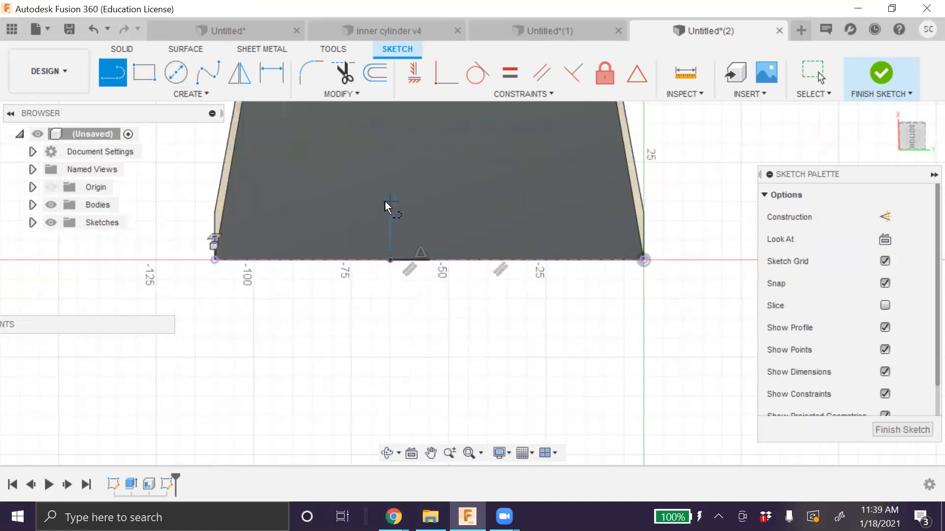
{"action": "key", "text": "Escape"}
{"action": "left_click", "coordinate": [411, 212]}
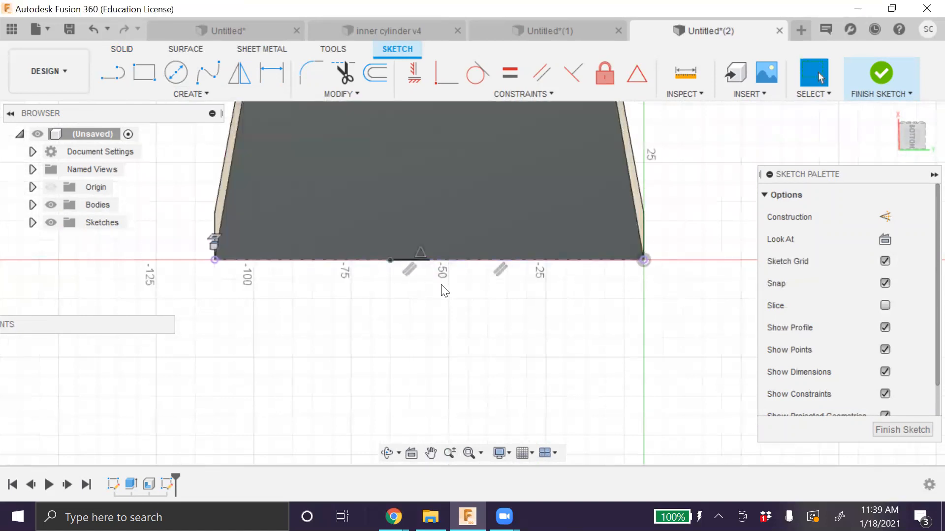
{"action": "left_click", "coordinate": [402, 259]}
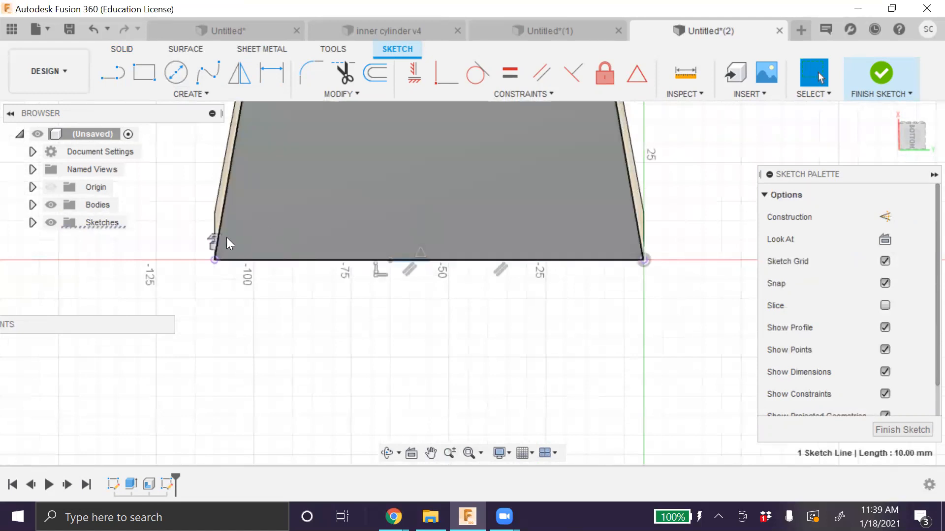
Draw a line perpendicular to the rim edge, up the side face from the free end of the 10 mm line
{"action": "key", "text": "Escape"}
{"action": "key", "text": "l"}
{"action": "left_click", "coordinate": [390, 260]}
{"action": "left_click", "coordinate": [390, 210]}
{"action": "key", "text": "Escape"}
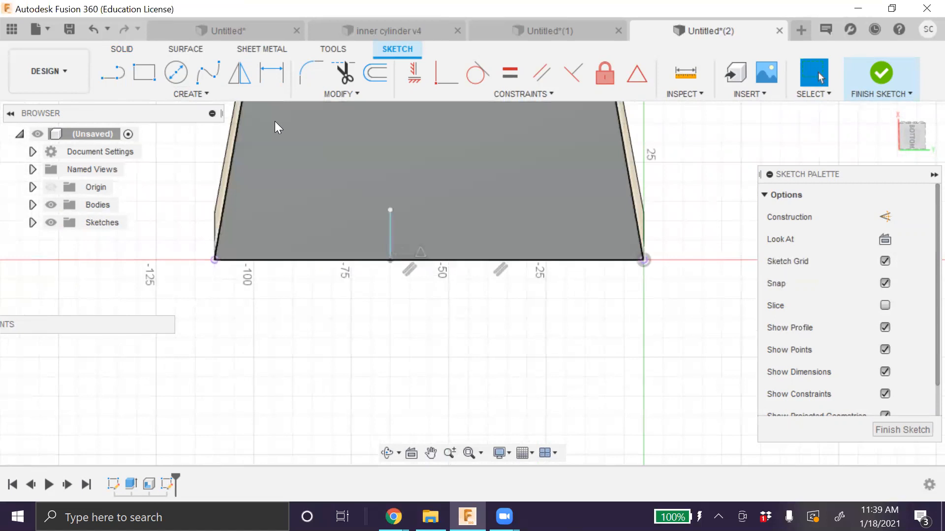
{"action": "left_click", "coordinate": [178, 93]}
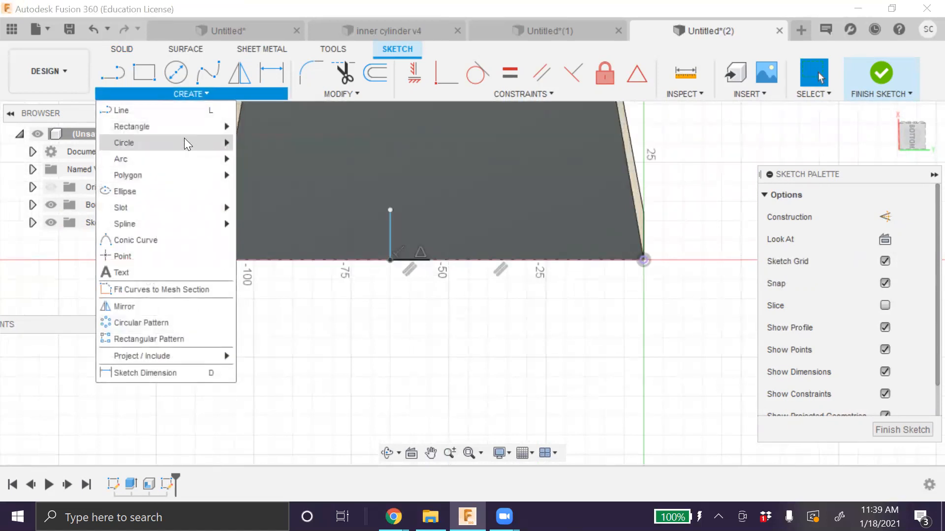
{"action": "mouse_move", "coordinate": [184, 143]}
{"action": "left_click", "coordinate": [287, 175]}
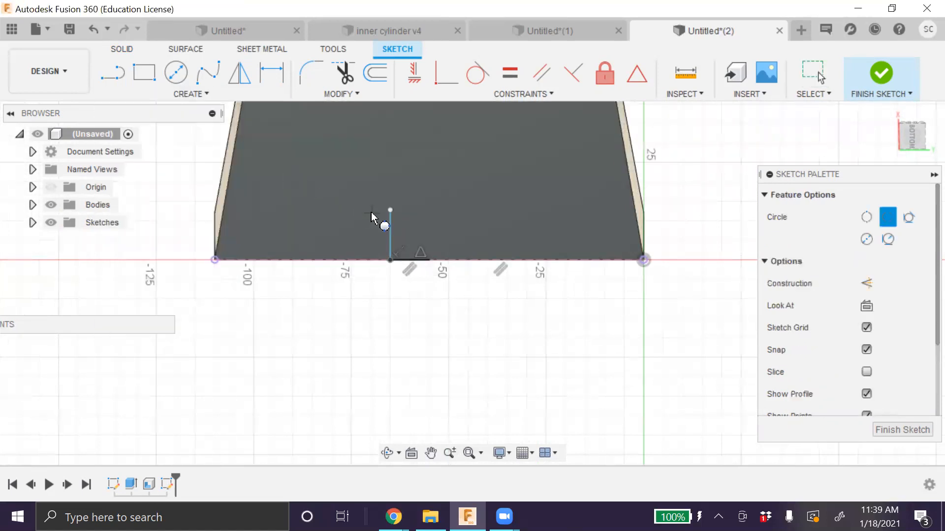
{"action": "key", "text": "Escape"}
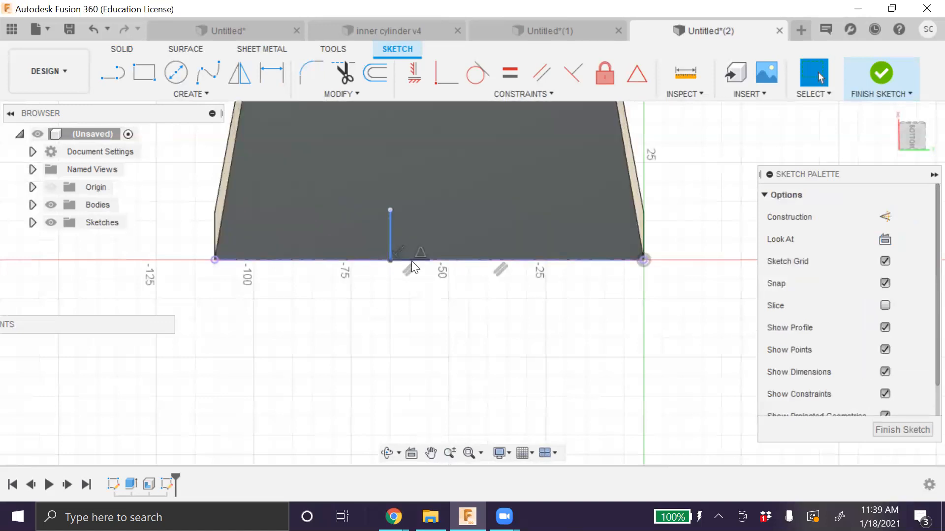
Apply an Equal constraint between the short line on the rim edge and the perpendicular line
{"action": "left_click", "coordinate": [416, 260]}
{"action": "left_click", "coordinate": [389, 238], "text": "ctrl"}
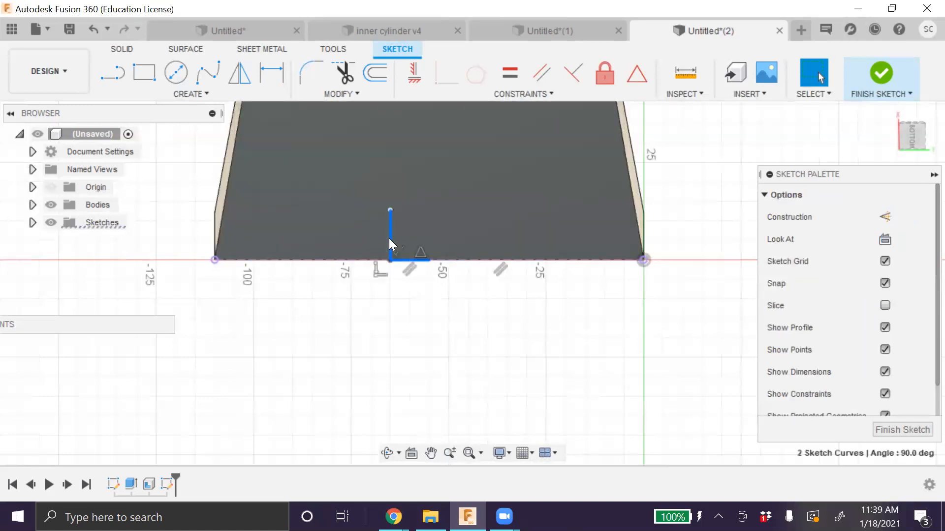
{"action": "left_click", "coordinate": [504, 74]}
{"action": "scroll", "coordinate": [396, 288], "scroll_direction": "up", "scroll_amount": 2}
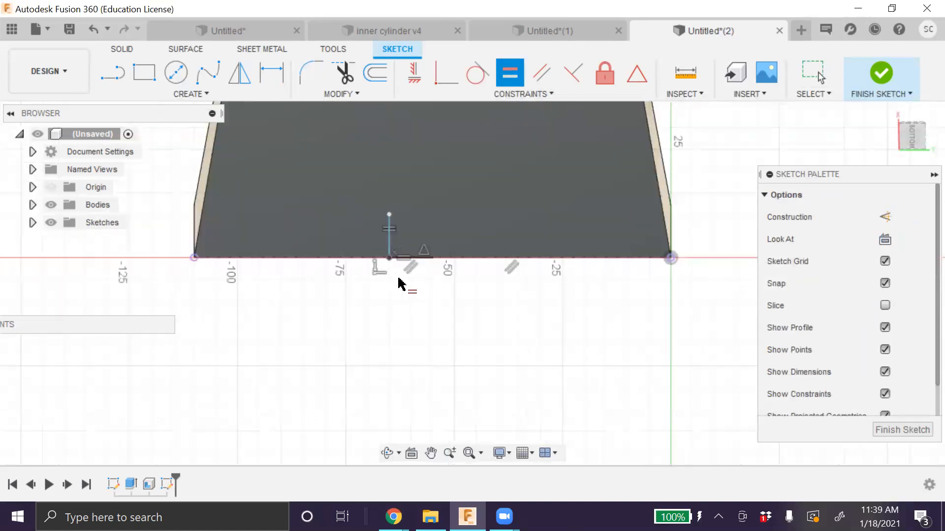
Draw a perpendicular centerline about 18.3 mm long from the rim edge's midpoint and convert it to construction
{"action": "key", "text": "l"}
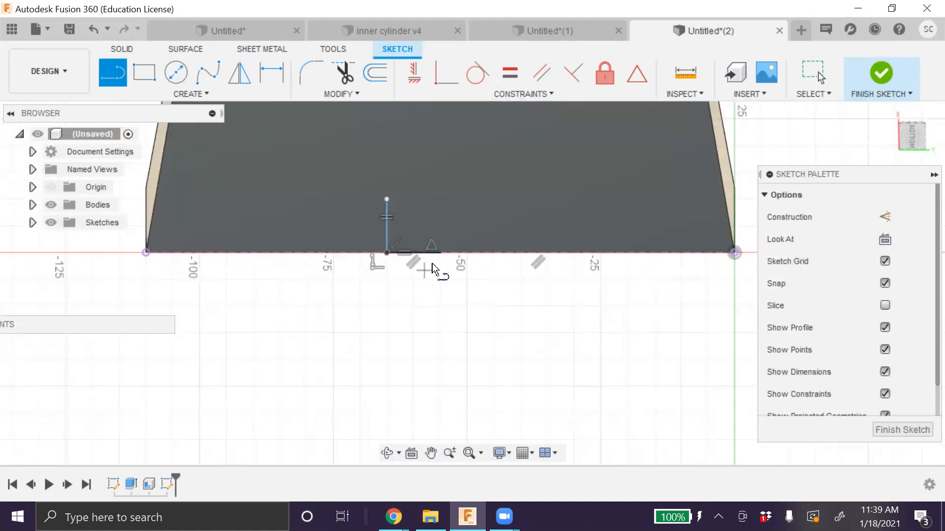
{"action": "left_click", "coordinate": [441, 252]}
{"action": "left_click", "coordinate": [440, 155]}
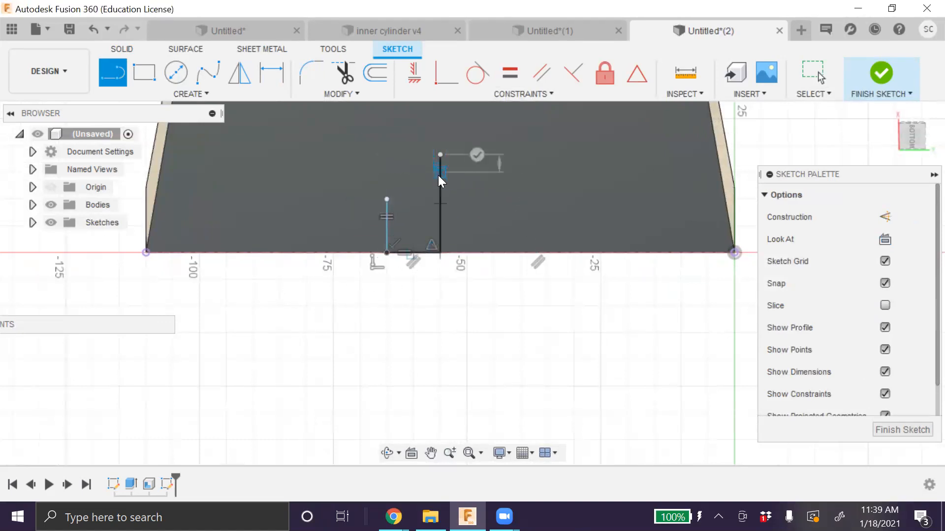
{"action": "key", "text": "Escape"}
{"action": "left_click", "coordinate": [440, 177]}
{"action": "left_click", "coordinate": [885, 217]}
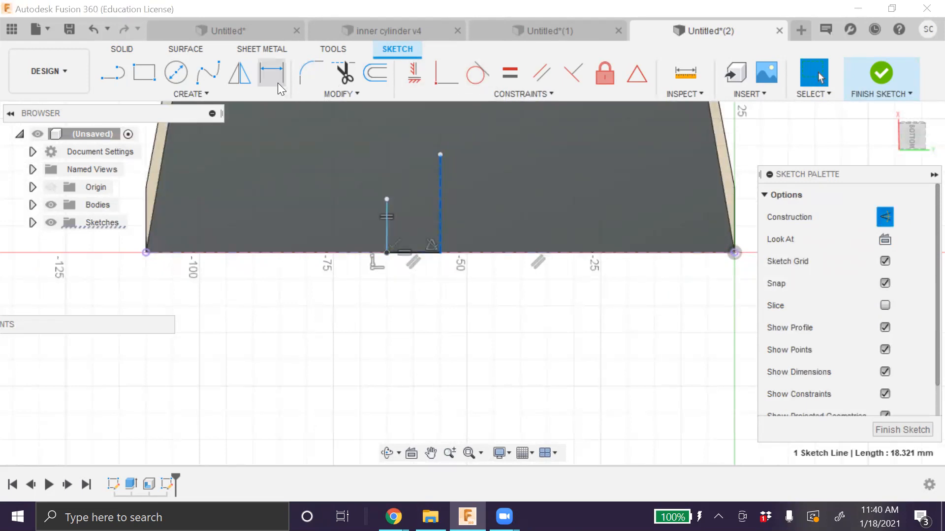
{"action": "left_click", "coordinate": [239, 72]}
{"action": "left_click", "coordinate": [388, 238]}
{"action": "left_click", "coordinate": [394, 251]}
{"action": "left_click", "coordinate": [833, 285]}
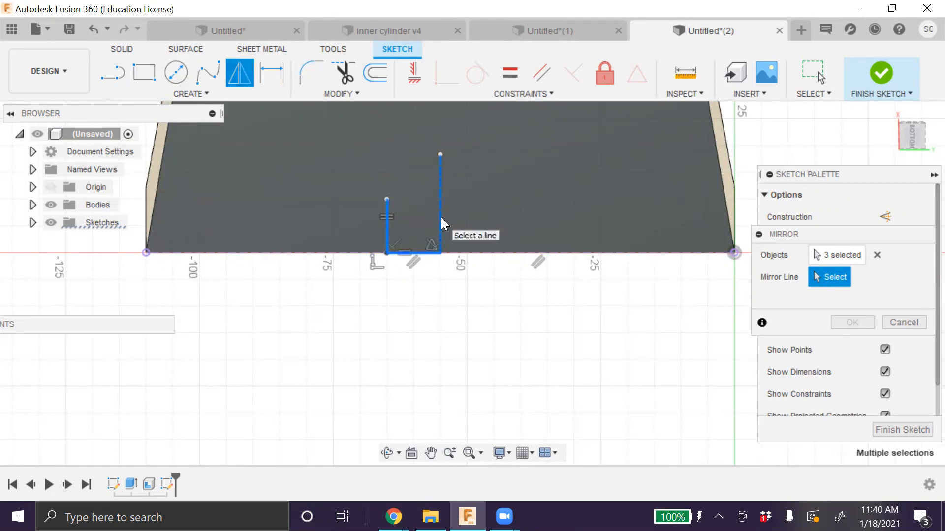
{"action": "key", "text": "Escape"}
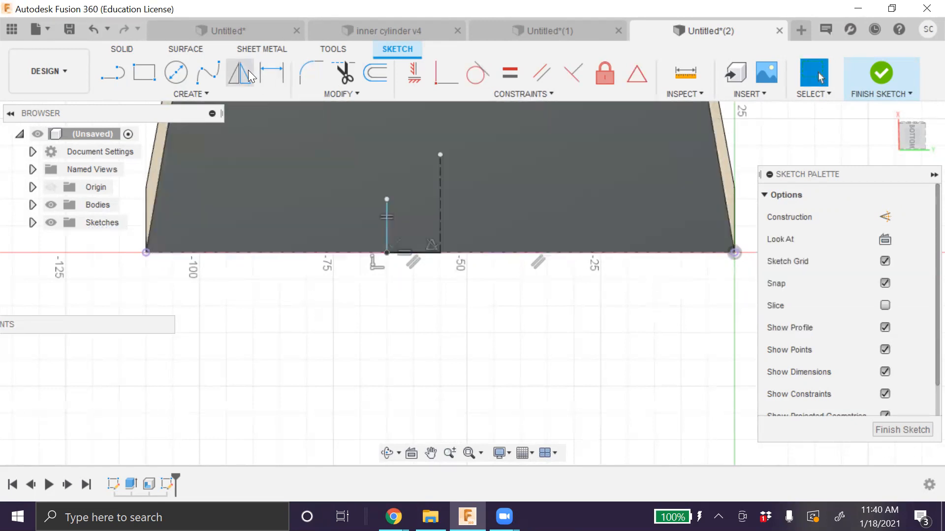
Mirror the short rim line and its perpendicular line about the construction centerline
{"action": "left_click", "coordinate": [240, 73]}
{"action": "left_click", "coordinate": [387, 227]}
{"action": "left_click", "coordinate": [397, 253]}
{"action": "left_click", "coordinate": [821, 280]}
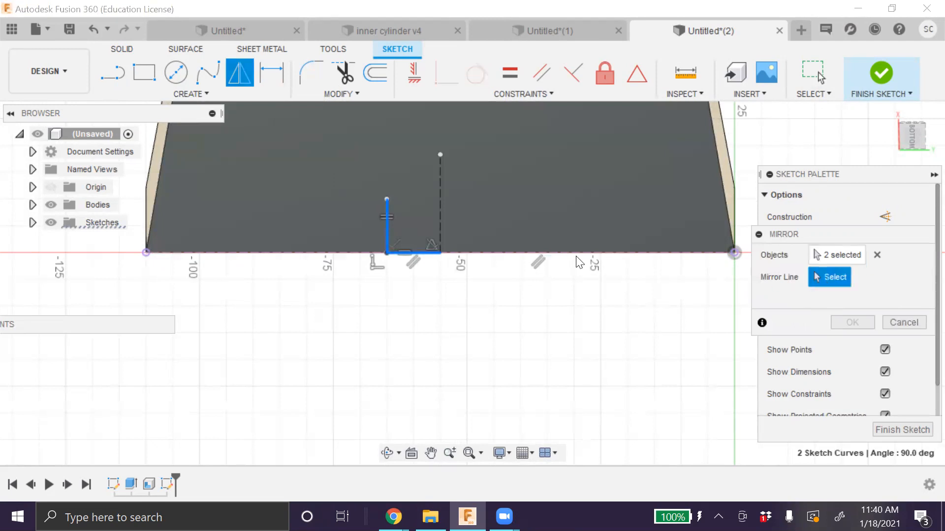
{"action": "left_click", "coordinate": [440, 184]}
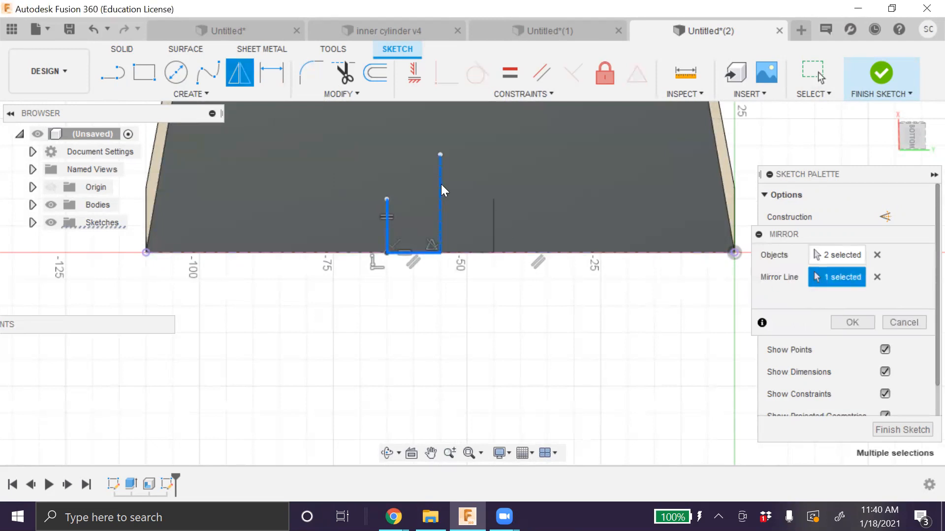
{"action": "left_click", "coordinate": [851, 322]}
{"action": "scroll", "coordinate": [510, 274], "scroll_direction": "up", "scroll_amount": 2}
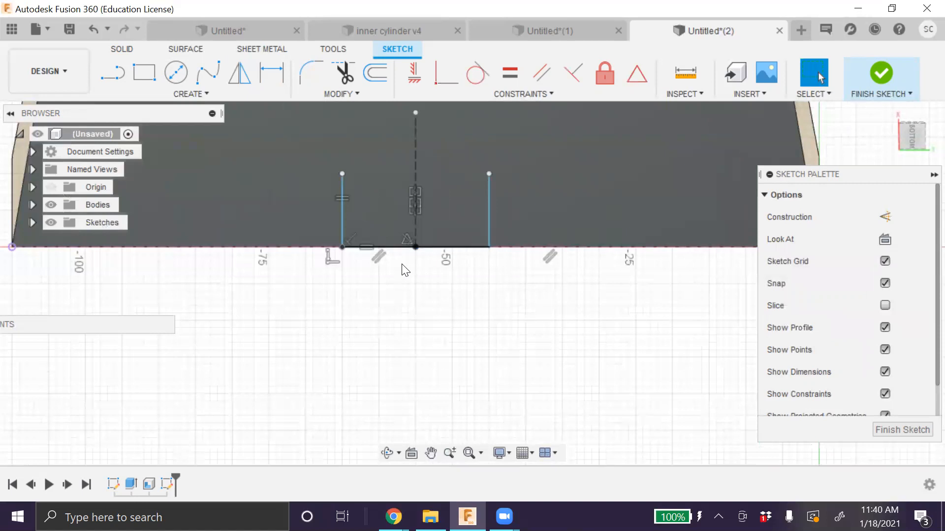
Dimension the original short line on the rim edge at 5 mm
{"action": "key", "text": "d"}
{"action": "left_click", "coordinate": [375, 248]}
{"action": "left_click", "coordinate": [371, 287]}
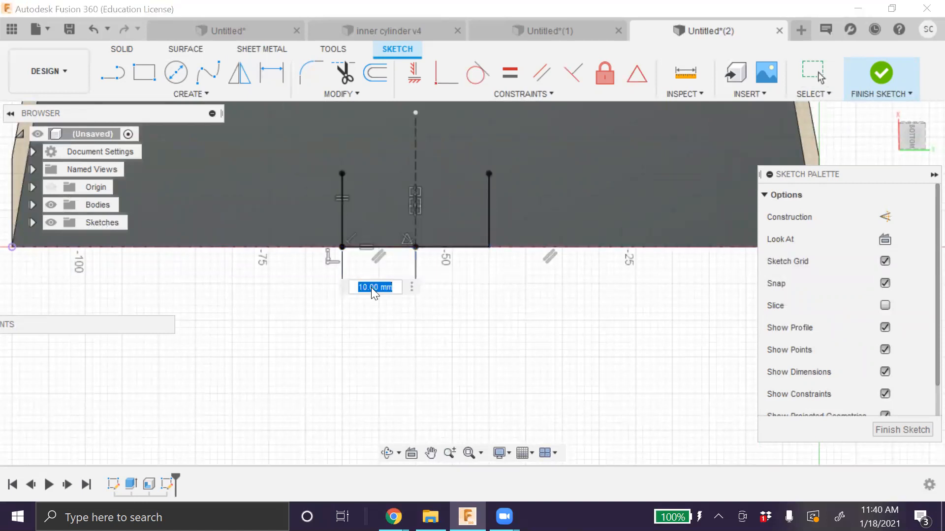
{"action": "type", "text": "5"}
{"action": "key", "text": "Return"}
{"action": "scroll", "coordinate": [411, 249], "scroll_direction": "up", "scroll_amount": 1}
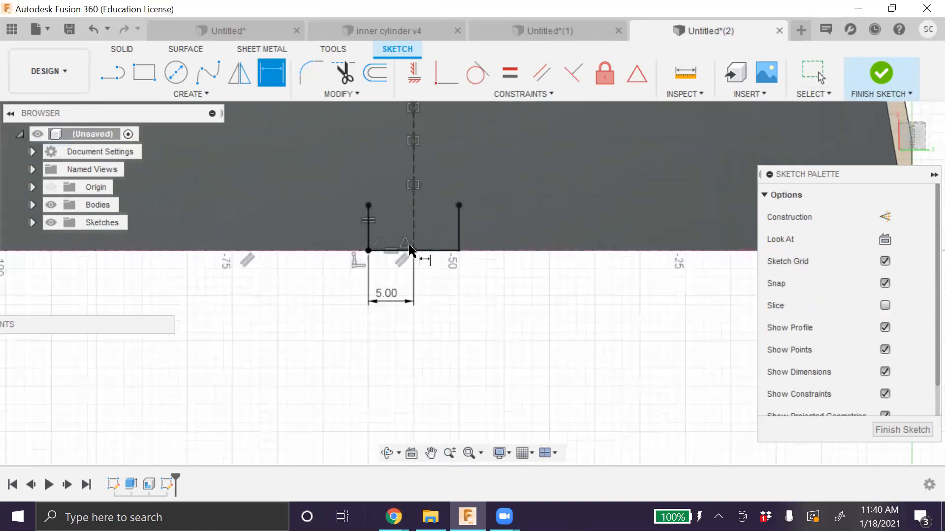
Change the short rim line's dimension to 3 mm
{"action": "double_click", "coordinate": [389, 294]}
{"action": "type", "text": "3"}
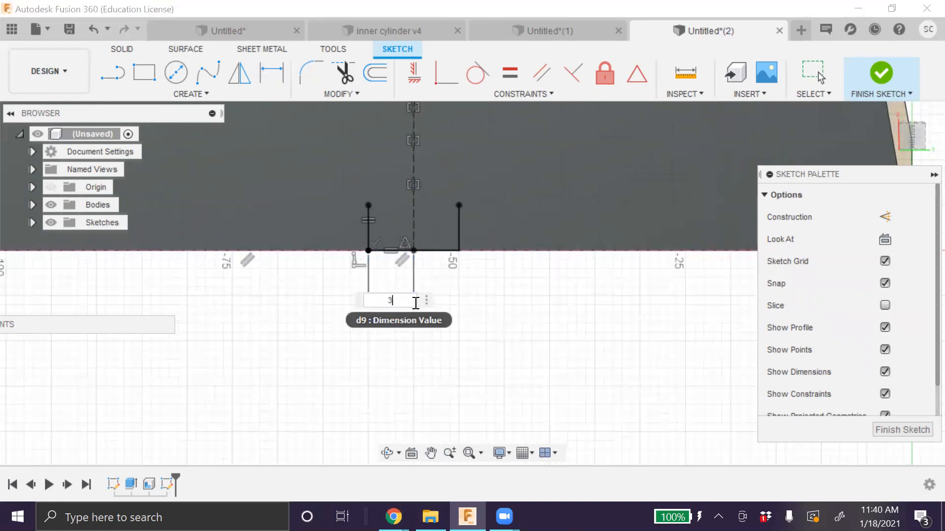
{"action": "key", "text": "Return"}
{"action": "scroll", "coordinate": [414, 251], "scroll_direction": "up", "scroll_amount": 1}
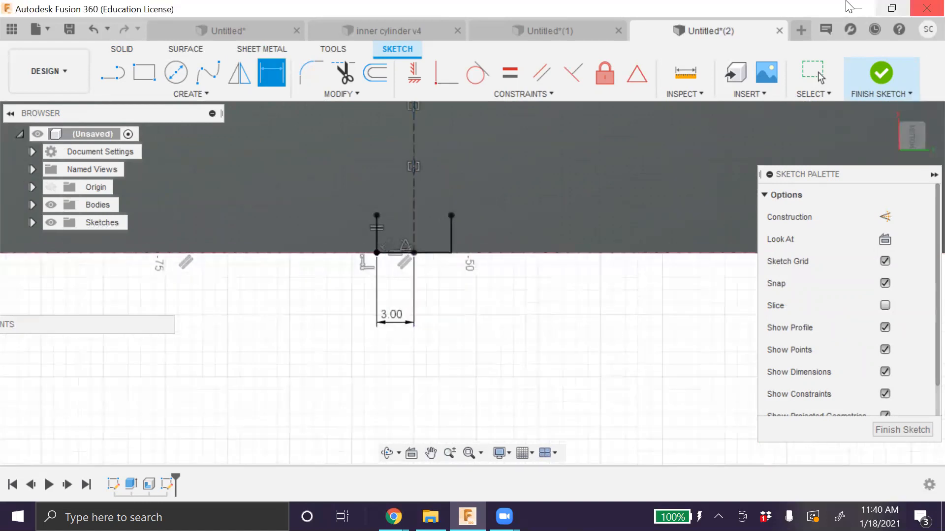
{"action": "left_click", "coordinate": [202, 91]}
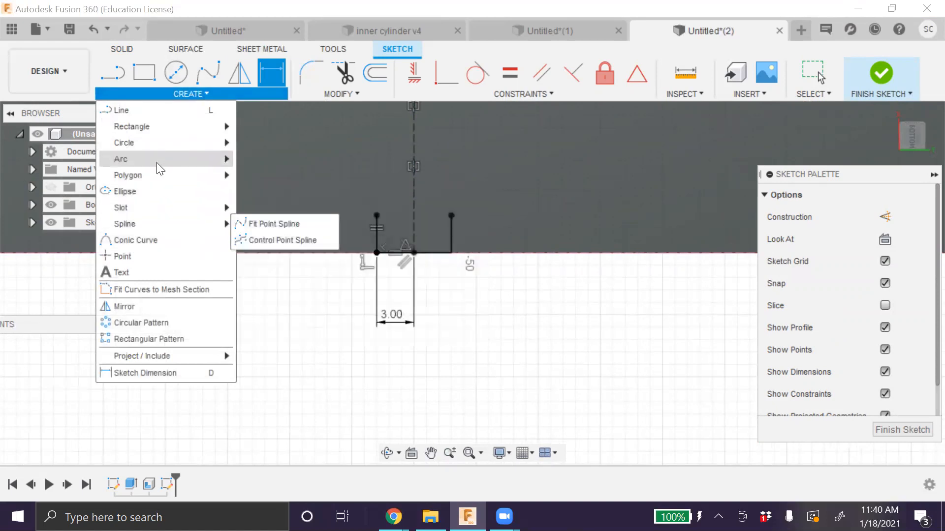
{"action": "mouse_move", "coordinate": [157, 161]}
{"action": "left_click", "coordinate": [304, 175]}
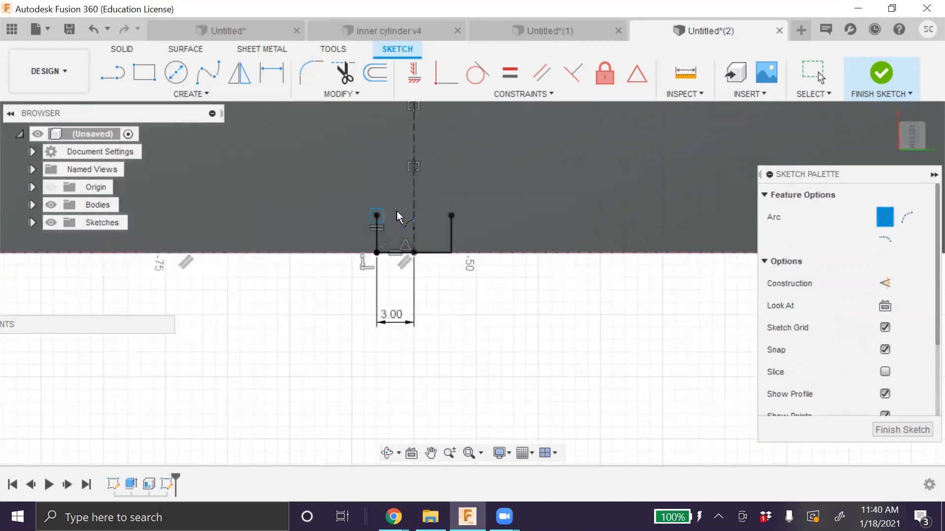
{"action": "left_click", "coordinate": [376, 215]}
{"action": "left_click", "coordinate": [452, 215]}
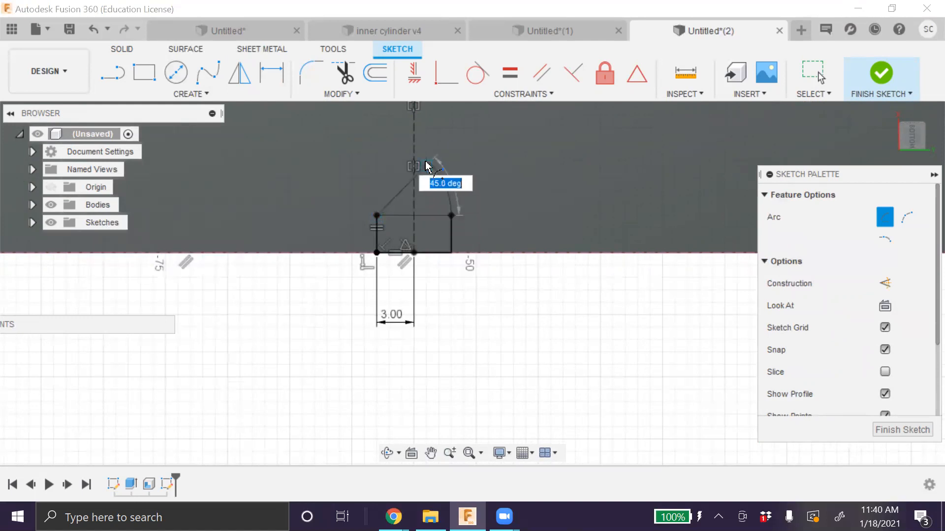
{"action": "key", "text": "Escape"}
Close the profile with a three-point arc joining the free ends of the two perpendicular lines, tangent to them
{"action": "left_click", "coordinate": [172, 93]}
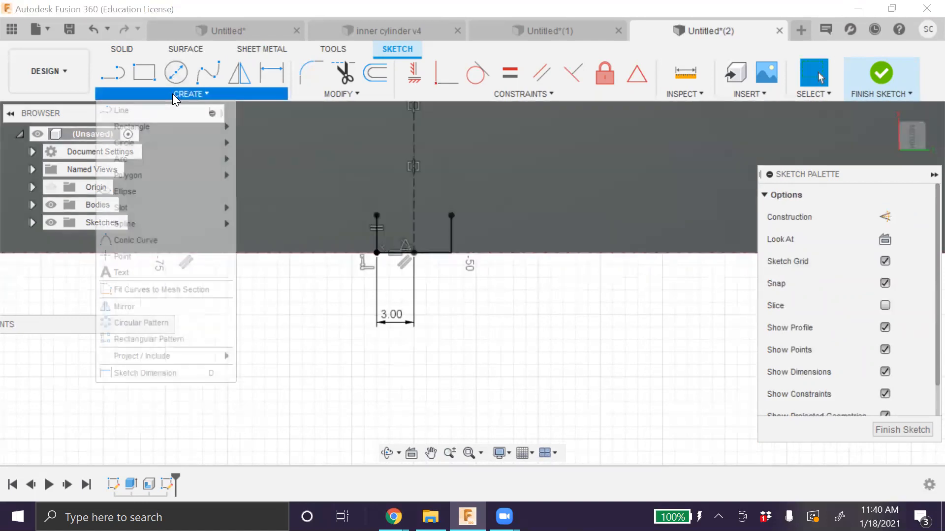
{"action": "mouse_move", "coordinate": [171, 159]}
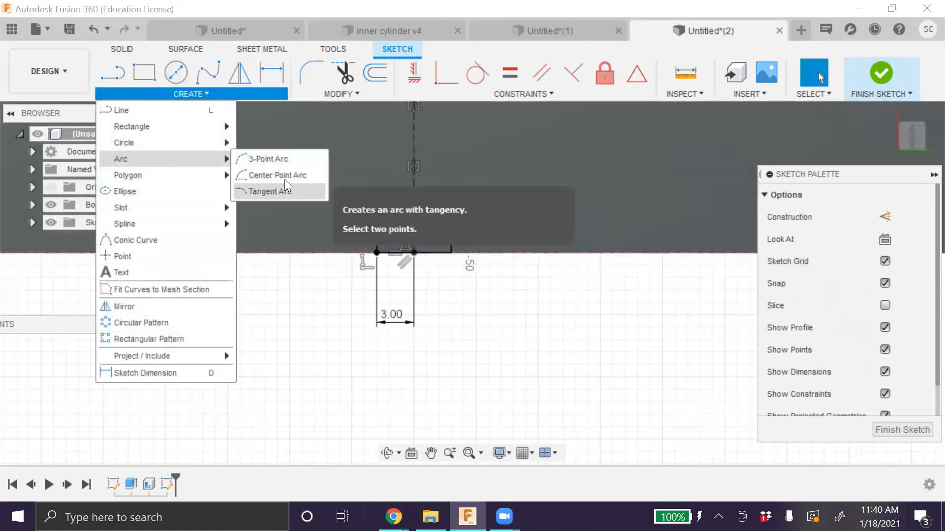
{"action": "left_click", "coordinate": [285, 180]}
{"action": "left_click", "coordinate": [377, 215]}
{"action": "left_click", "coordinate": [452, 216]}
{"action": "left_click", "coordinate": [442, 200]}
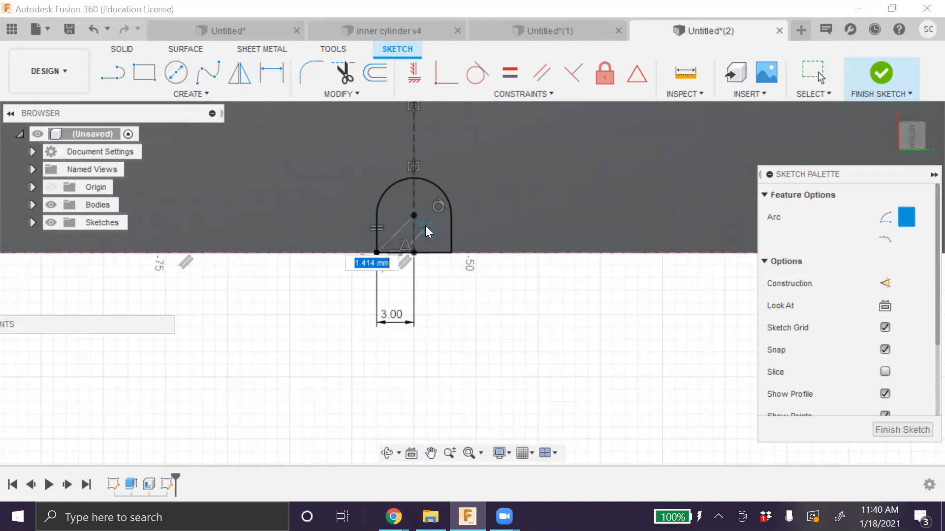
Draw a circle about 2.8 mm in diameter centred on the arc's center point
{"action": "left_click", "coordinate": [425, 226]}
{"action": "key", "text": "c"}
{"action": "left_click", "coordinate": [414, 215]}
{"action": "left_click", "coordinate": [427, 228]}
{"action": "key", "text": "Escape"}
Dimension the circle's diameter at 3 mm
{"action": "key", "text": "d"}
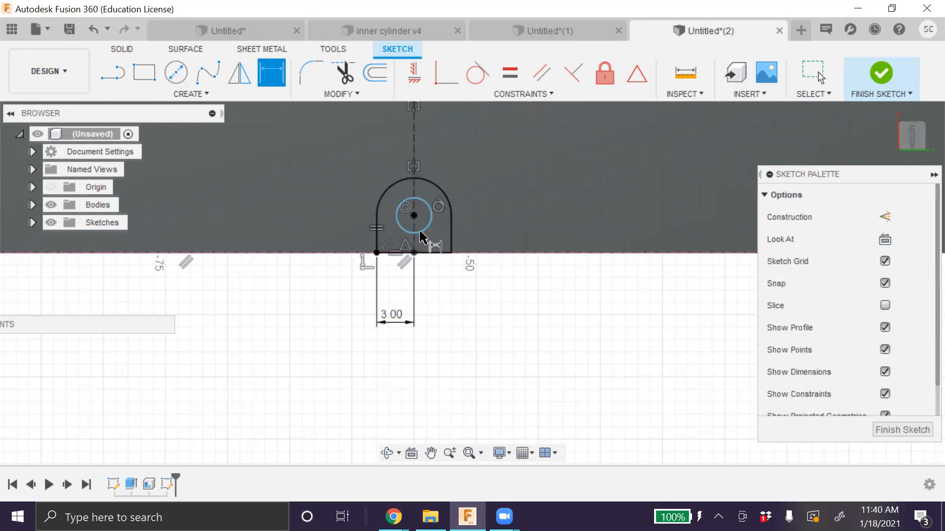
{"action": "left_click", "coordinate": [424, 231]}
{"action": "left_click", "coordinate": [476, 320]}
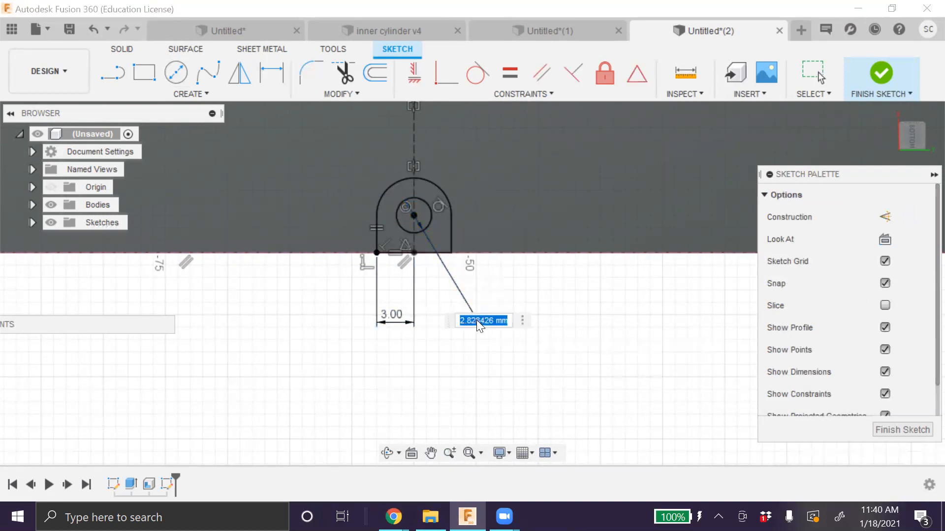
{"action": "type", "text": "3"}
{"action": "key", "text": "Return"}
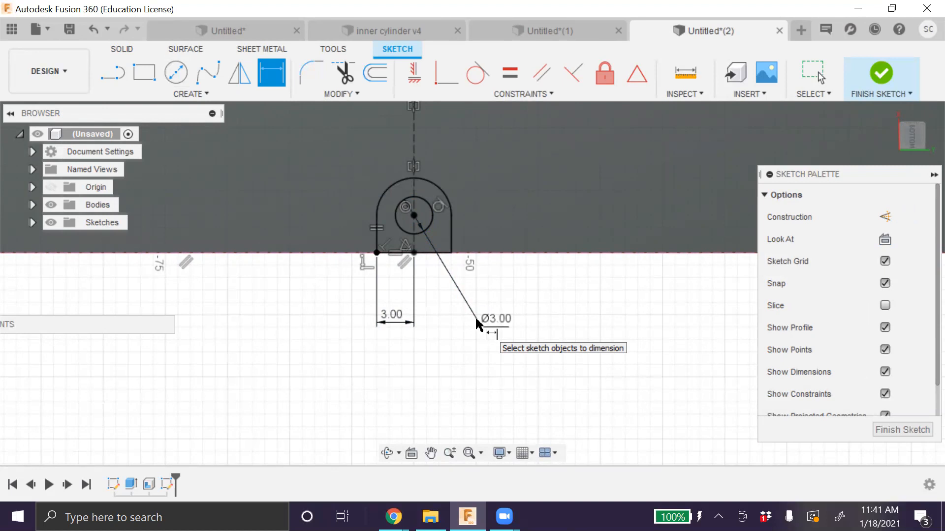
Finish the sketch containing the rounded handle profile and its hole
{"action": "left_click", "coordinate": [906, 72]}
{"action": "left_click", "coordinate": [387, 452]}
{"action": "mouse_move", "coordinate": [387, 438]}
{"action": "left_mouse_down"}
{"action": "mouse_move", "coordinate": [418, 303]}
{"action": "mouse_move", "coordinate": [447, 312]}
{"action": "left_mouse_up"}
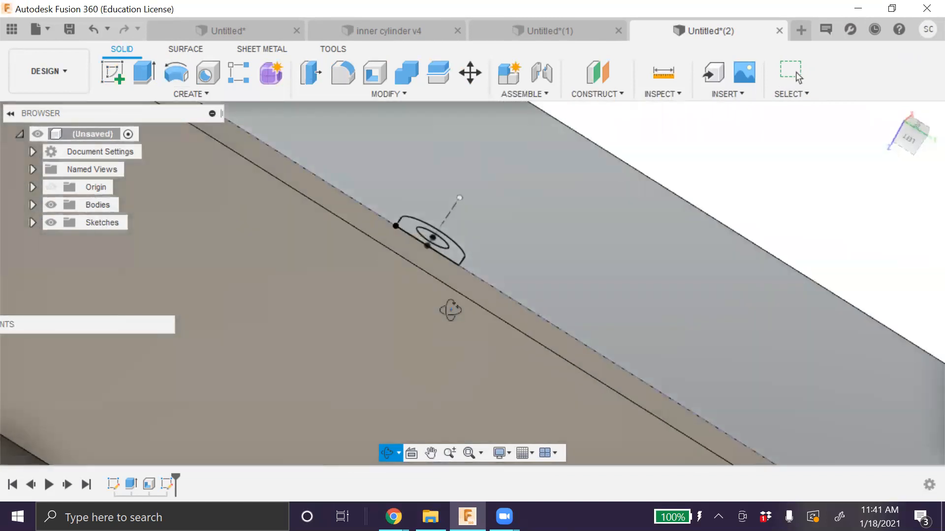
Extrude the rounded handle profile 0.75 mm from the box's side wall, leaving the hole open, with the Join operation
{"action": "key", "text": "Escape"}
{"action": "key", "text": "e"}
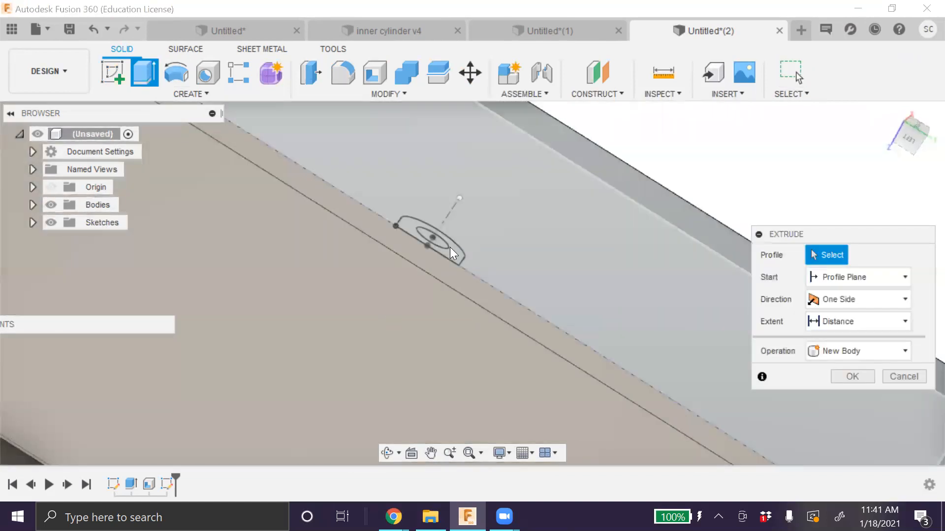
{"action": "left_click", "coordinate": [450, 254]}
{"action": "left_click_drag", "start_coordinate": [455, 231], "coordinate": [476, 207]}
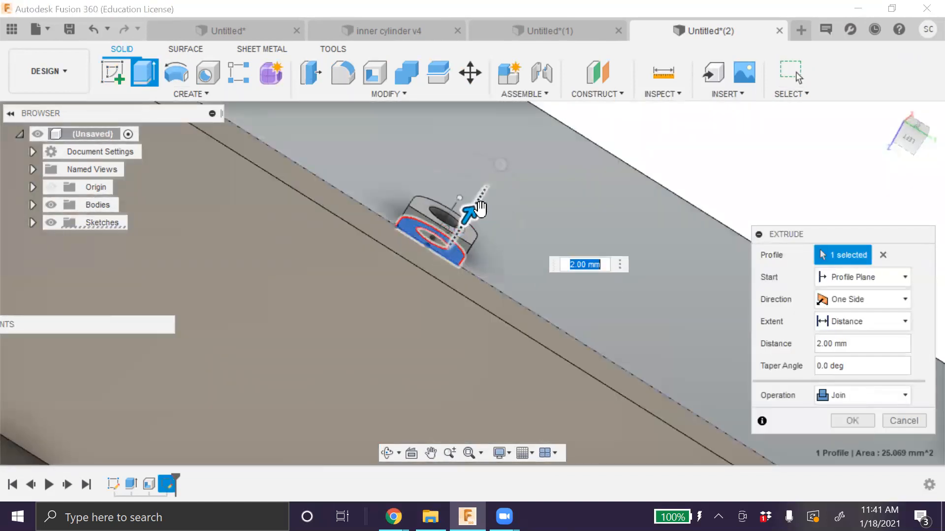
{"action": "left_click", "coordinate": [847, 345]}
{"action": "type", "text": "0.75"}
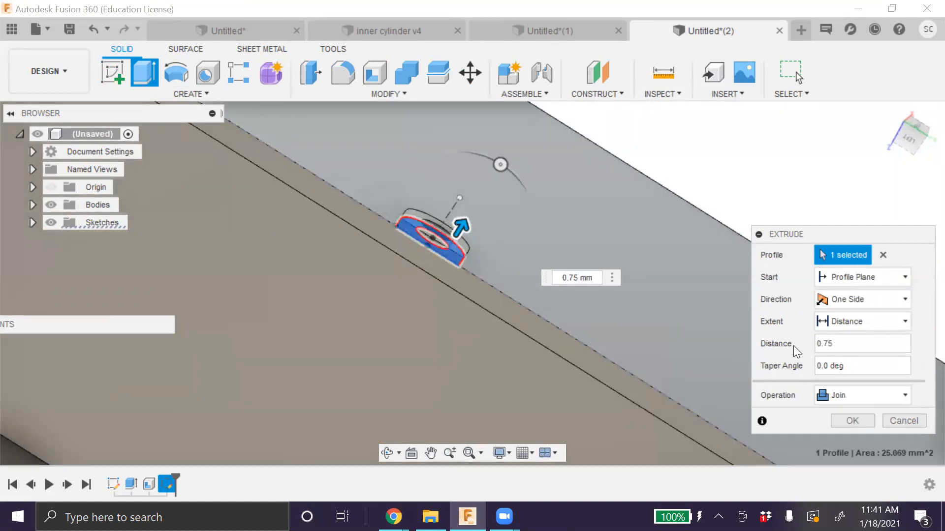
{"action": "left_click", "coordinate": [853, 421]}
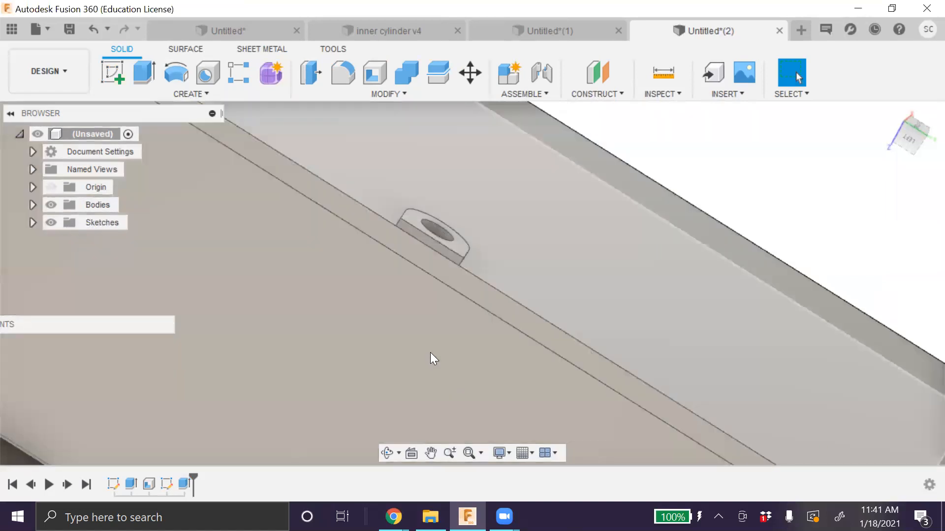
Construct a midplane between the box's long wall carrying the handle and the opposite long wall
{"action": "scroll", "coordinate": [427, 378], "scroll_direction": "down", "scroll_amount": 10}
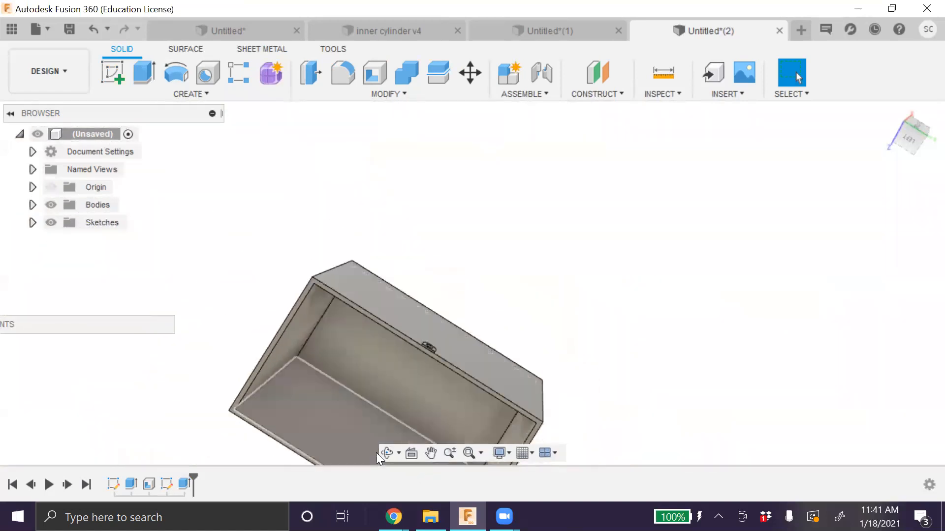
{"action": "left_click", "coordinate": [386, 453]}
{"action": "mouse_move", "coordinate": [409, 355]}
{"action": "left_mouse_down"}
{"action": "mouse_move", "coordinate": [421, 299]}
{"action": "mouse_move", "coordinate": [381, 326]}
{"action": "mouse_move", "coordinate": [412, 358]}
{"action": "left_mouse_up"}
{"action": "key", "text": "Escape"}
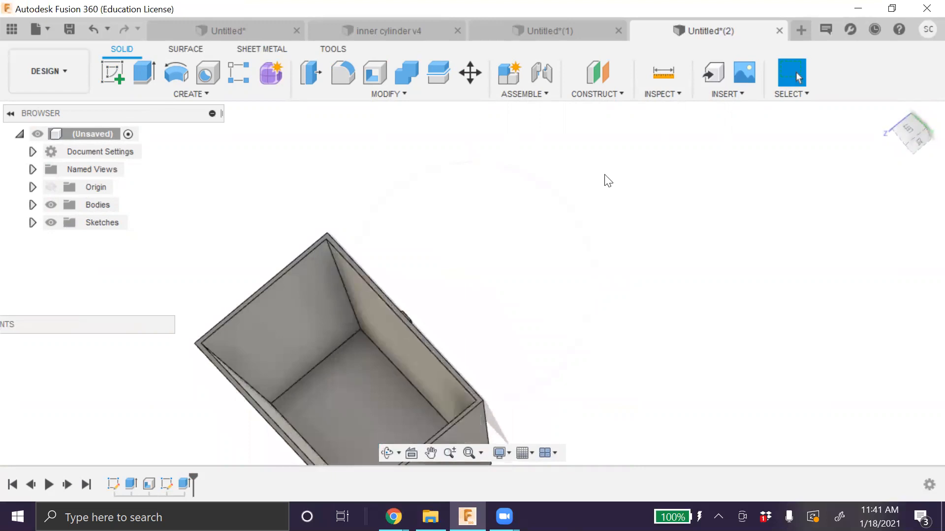
{"action": "left_click", "coordinate": [611, 91]}
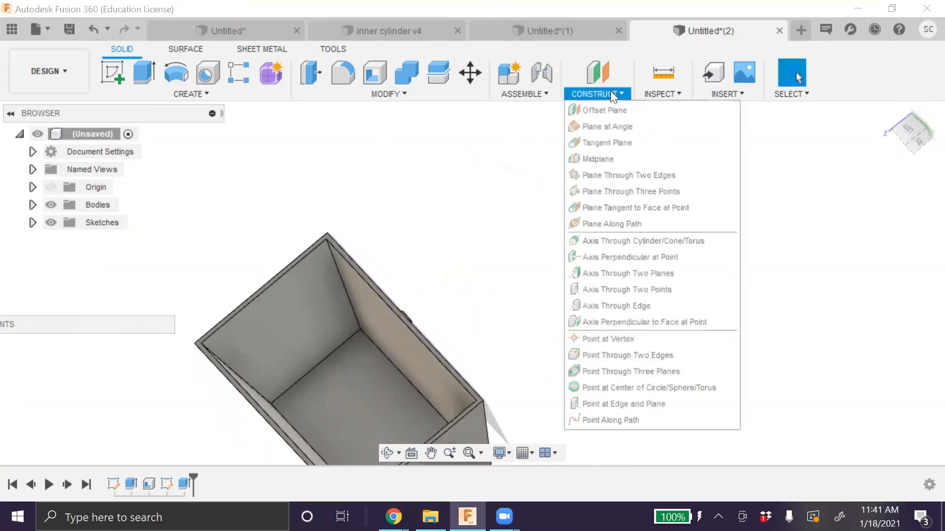
{"action": "left_click", "coordinate": [620, 158]}
{"action": "left_click", "coordinate": [402, 340]}
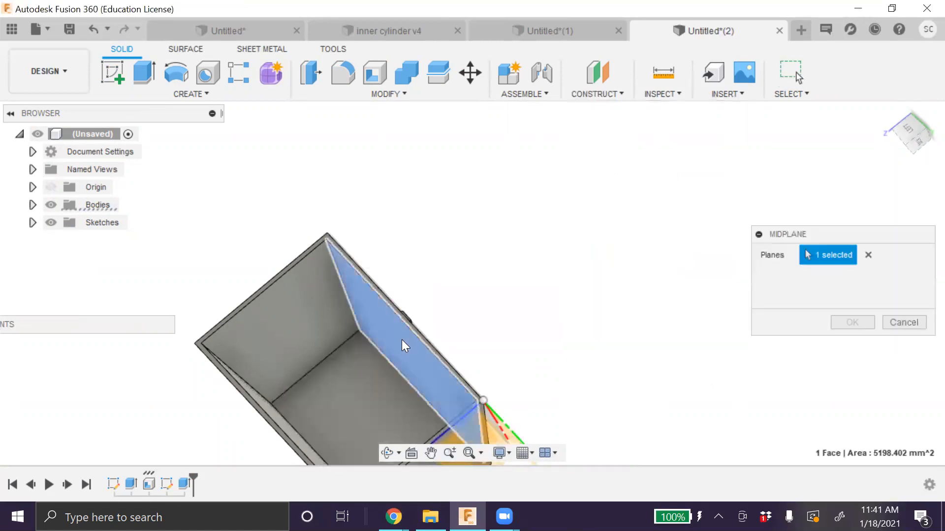
{"action": "left_click", "coordinate": [387, 453]}
{"action": "left_click_drag", "start_coordinate": [383, 438], "coordinate": [347, 460]}
{"action": "key", "text": "Escape"}
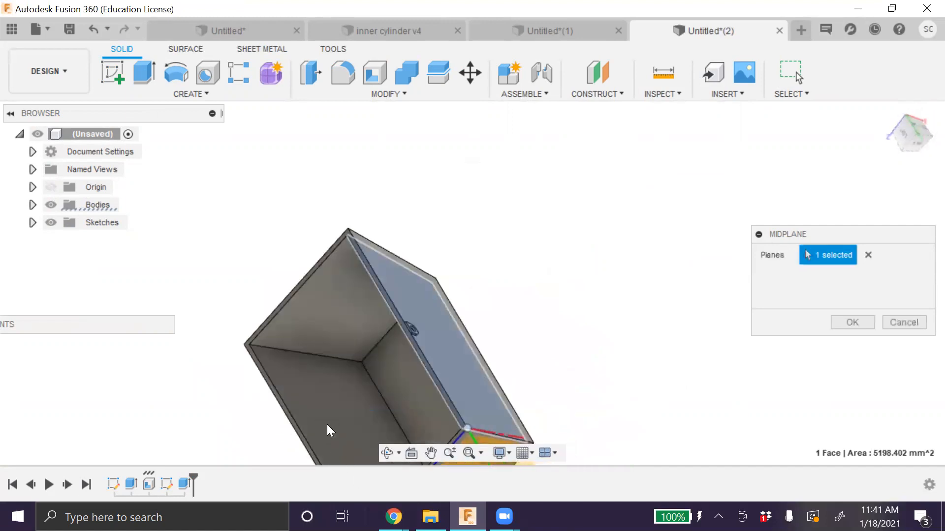
{"action": "left_click", "coordinate": [327, 426]}
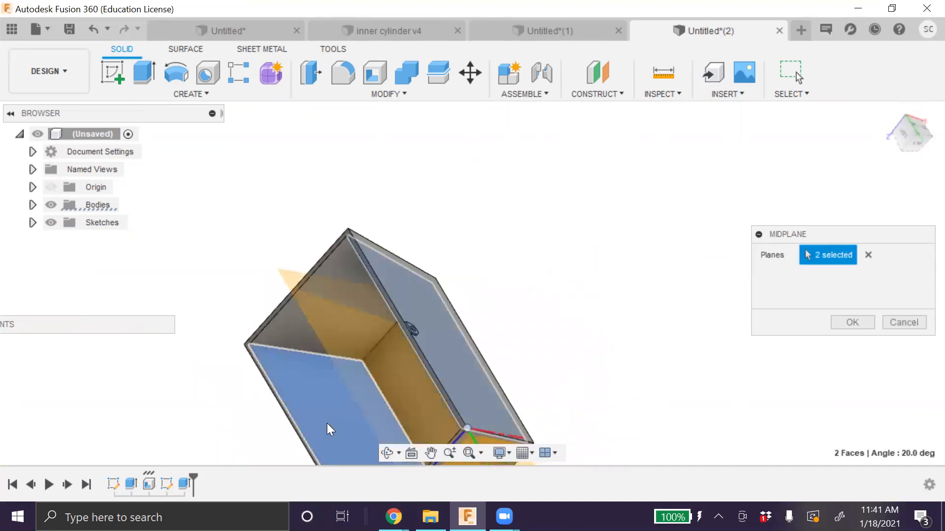
{"action": "left_click", "coordinate": [853, 322]}
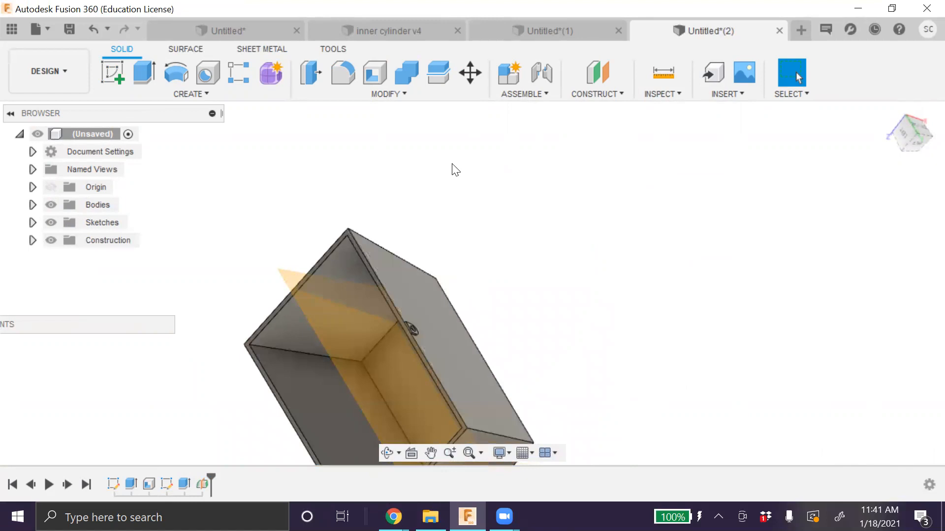
Start a Mirror of type Features with the handle extrusion as the object
{"action": "type", "text": "smi"}
{"action": "left_click", "coordinate": [497, 284]}
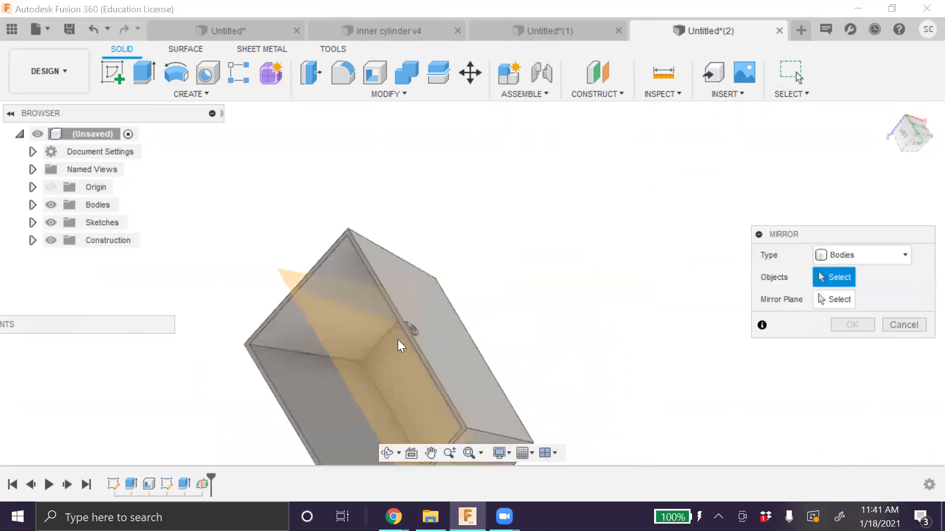
{"action": "left_click", "coordinate": [859, 260]}
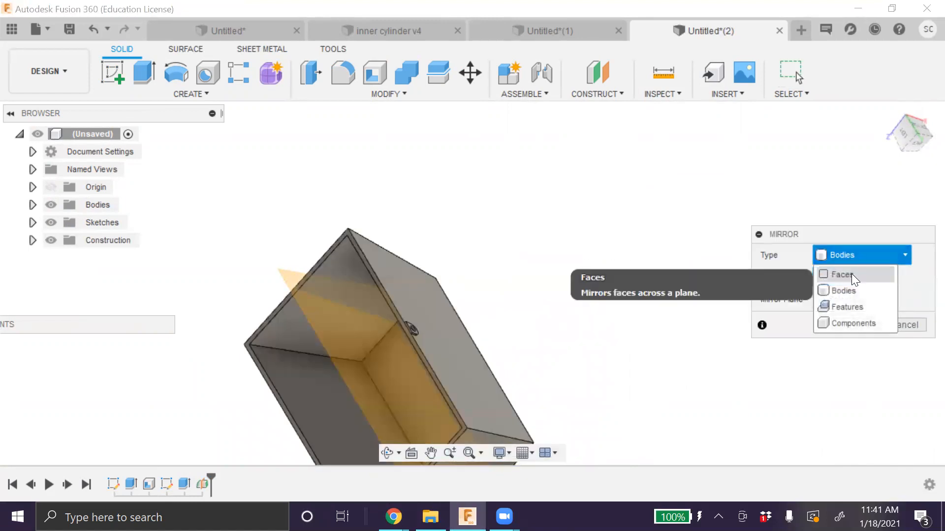
{"action": "left_click", "coordinate": [852, 274]}
{"action": "left_click", "coordinate": [875, 260]}
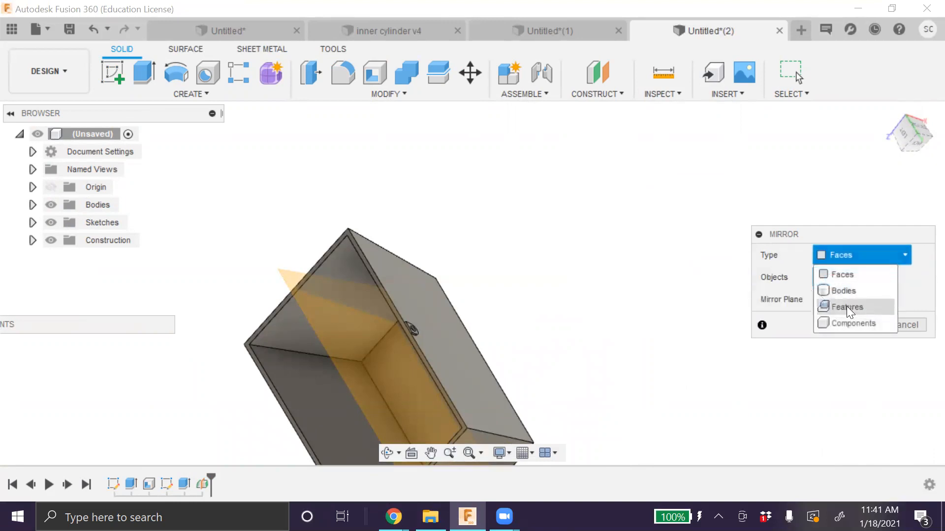
{"action": "left_click", "coordinate": [848, 307]}
{"action": "scroll", "coordinate": [465, 334], "scroll_direction": "up", "scroll_amount": 2}
{"action": "scroll", "coordinate": [392, 325], "scroll_direction": "up", "scroll_amount": 5}
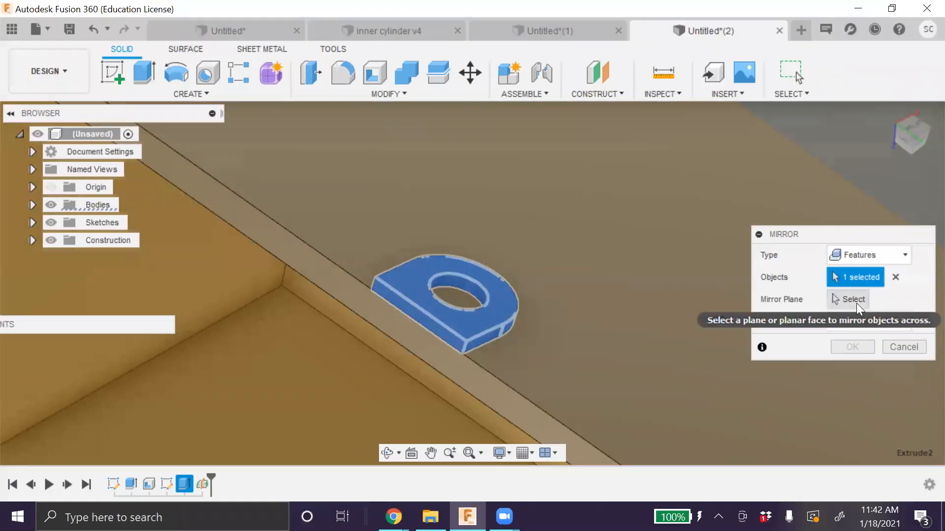
Mirror the selected handle extrusion across the midplane onto the opposite wall, with the Optimized compute option
{"action": "left_click", "coordinate": [857, 301]}
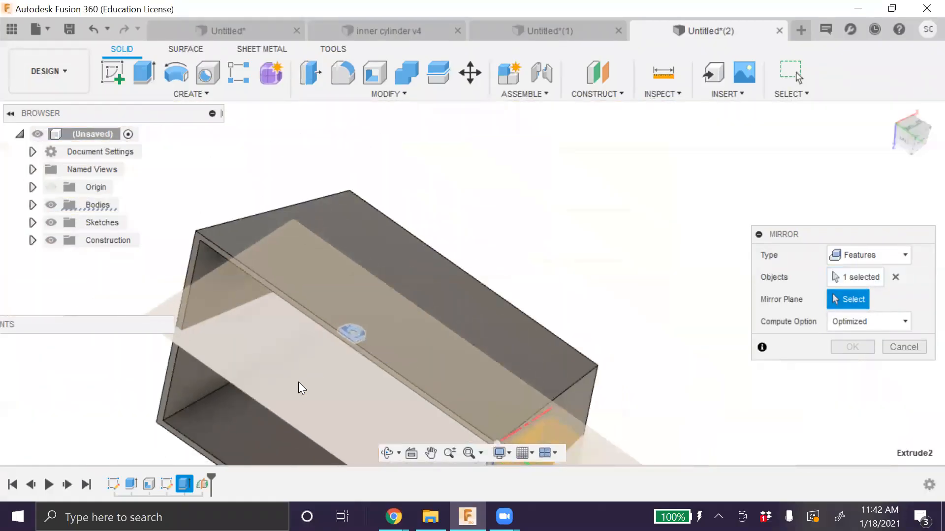
{"action": "left_click", "coordinate": [299, 382]}
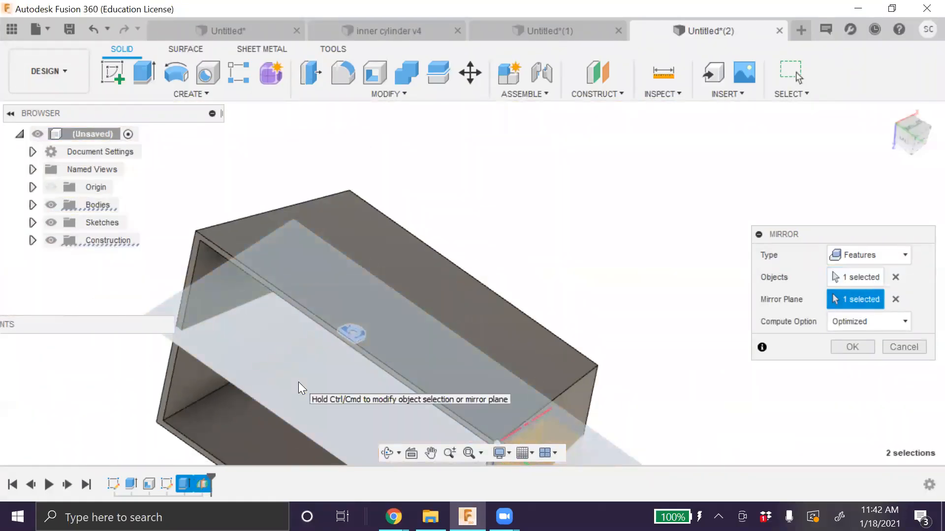
{"action": "left_click", "coordinate": [387, 453]}
{"action": "left_click_drag", "start_coordinate": [375, 401], "coordinate": [458, 276]}
{"action": "key", "text": "Escape"}
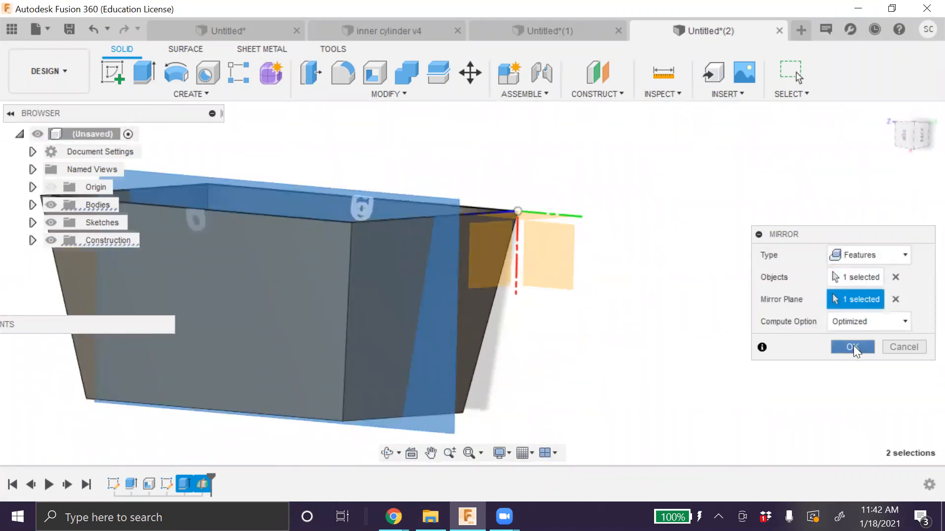
{"action": "left_click", "coordinate": [853, 347]}
Examine the original and mirrored handles on both long walls of the box
{"action": "left_click", "coordinate": [393, 455]}
{"action": "left_click_drag", "start_coordinate": [268, 360], "coordinate": [386, 388]}
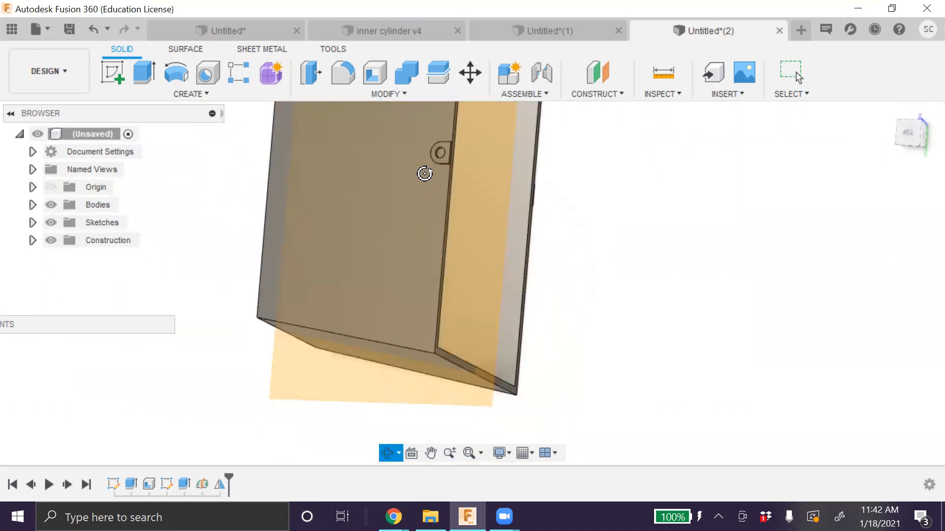
{"action": "scroll", "coordinate": [460, 149], "scroll_direction": "up", "scroll_amount": 5}
{"action": "scroll", "coordinate": [460, 157], "scroll_direction": "down", "scroll_amount": 5}
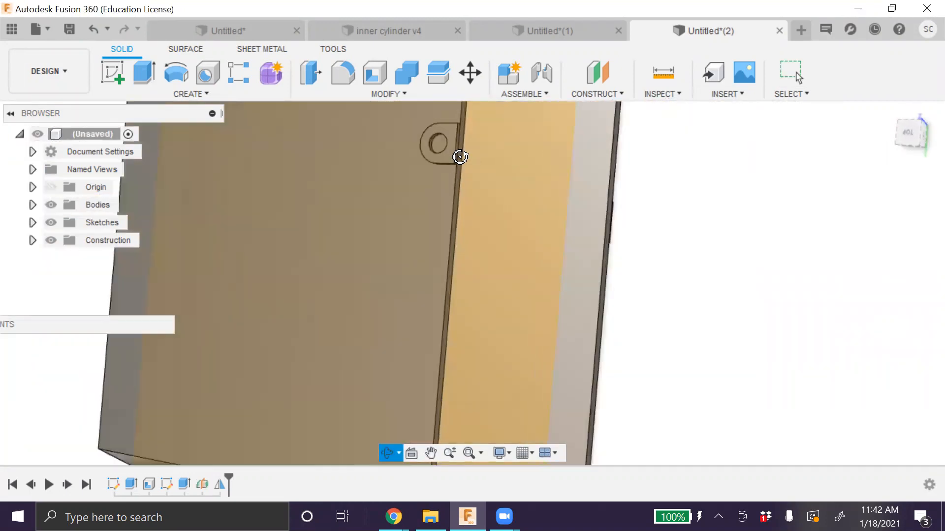
{"action": "key", "text": "Escape"}
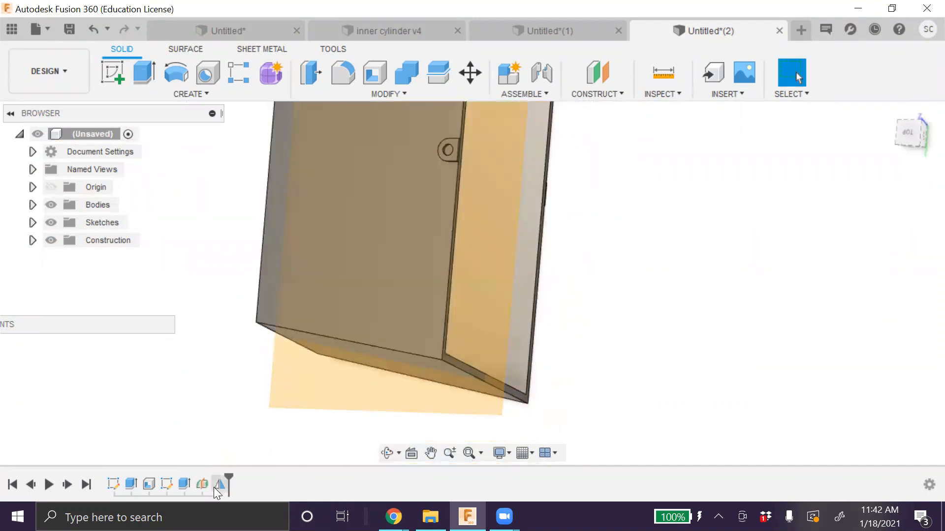
{"action": "right_click", "coordinate": [185, 485]}
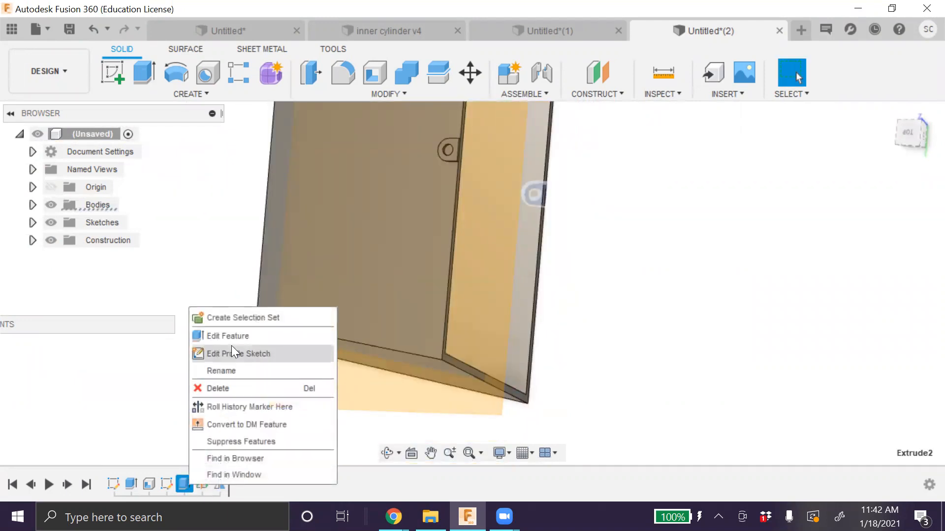
{"action": "left_click", "coordinate": [564, 340]}
{"action": "left_click", "coordinate": [388, 453]}
{"action": "left_click_drag", "start_coordinate": [564, 343], "coordinate": [316, 441]}
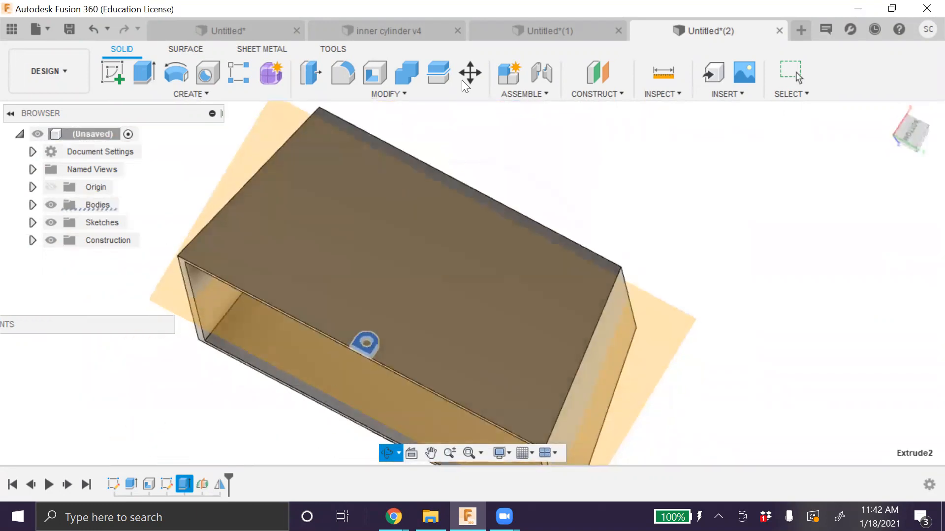
Compare the handle tabs in the Untitled*(1) basket design with the handles on the box in Untitled*(2)
{"action": "left_click", "coordinate": [204, 36]}
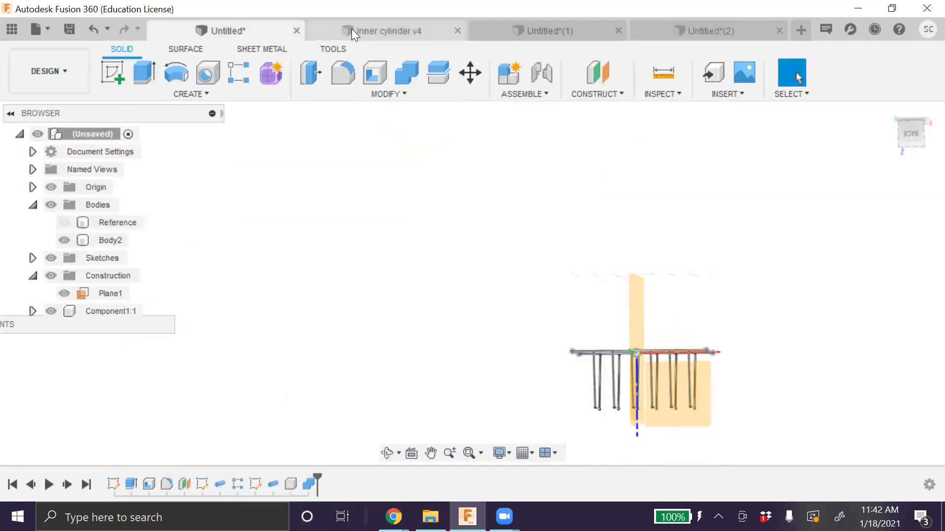
{"action": "left_click", "coordinate": [354, 29]}
{"action": "left_click", "coordinate": [533, 23]}
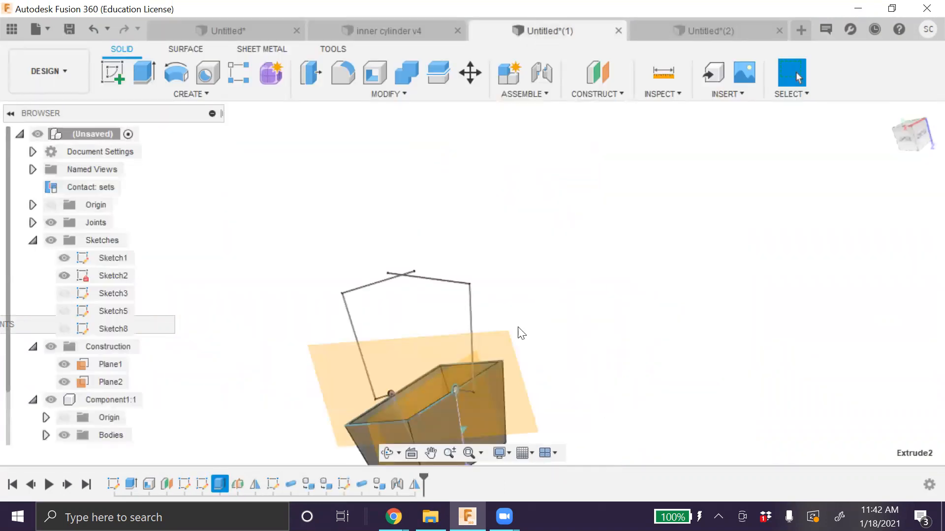
{"action": "scroll", "coordinate": [454, 398], "scroll_direction": "up", "scroll_amount": 5}
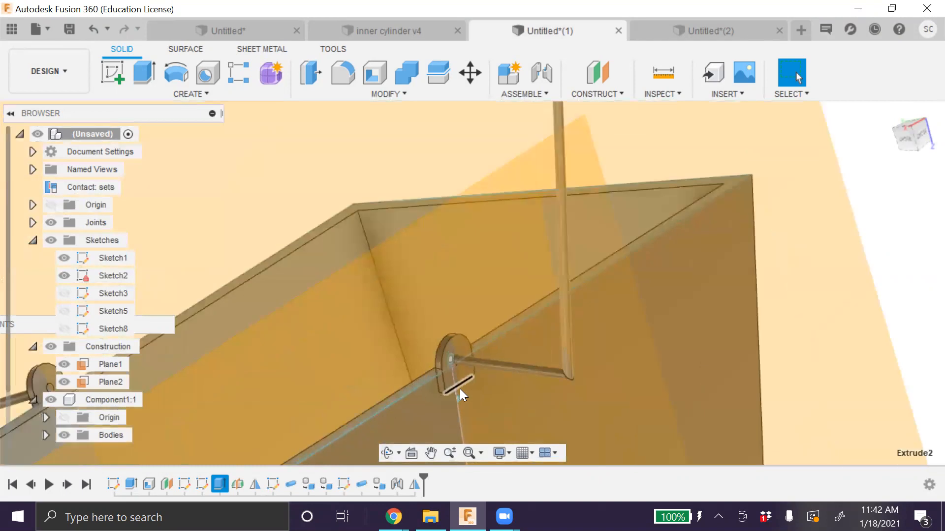
{"action": "scroll", "coordinate": [460, 389], "scroll_direction": "up", "scroll_amount": 3}
{"action": "scroll", "coordinate": [460, 389], "scroll_direction": "down", "scroll_amount": 5}
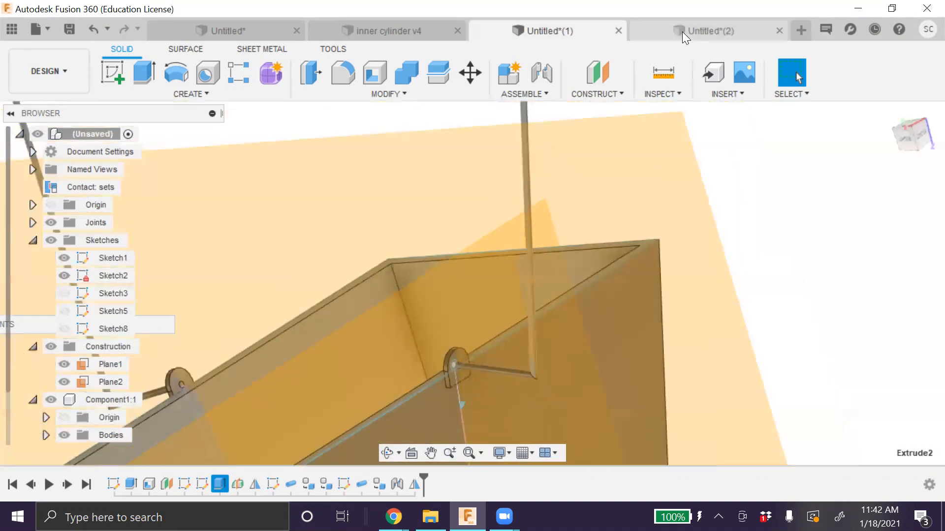
{"action": "left_click", "coordinate": [682, 32]}
{"action": "scroll", "coordinate": [330, 329], "scroll_direction": "up", "scroll_amount": 5}
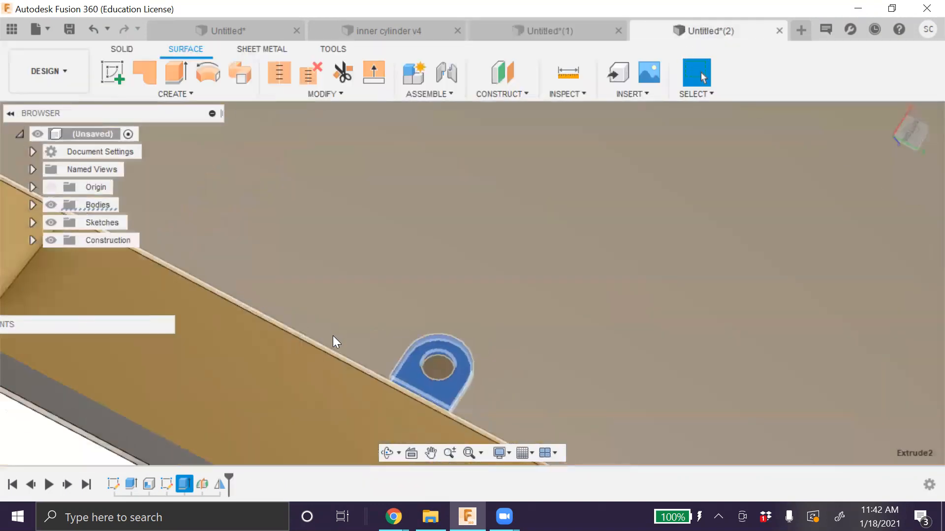
{"action": "scroll", "coordinate": [333, 336], "scroll_direction": "down", "scroll_amount": 5}
{"action": "middle_click_drag", "start_coordinate": [334, 340], "coordinate": [352, 438], "text": "shift"}
{"action": "left_click", "coordinate": [386, 452]}
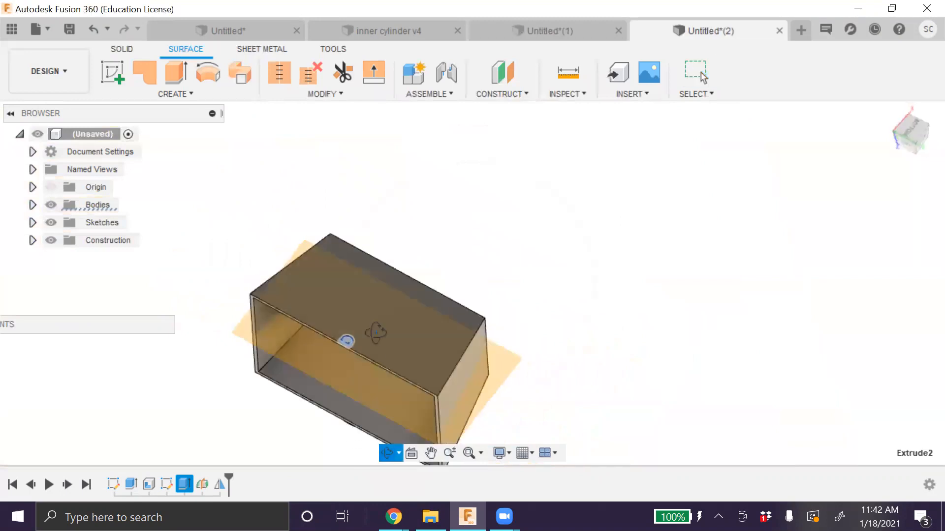
{"action": "left_click_drag", "start_coordinate": [376, 333], "coordinate": [364, 276]}
{"action": "key", "text": "Escape"}
Try editing the handle extrusion to two sides, with 0.75 mm on side 1 and 10 mm on side 2
{"action": "right_click", "coordinate": [183, 483]}
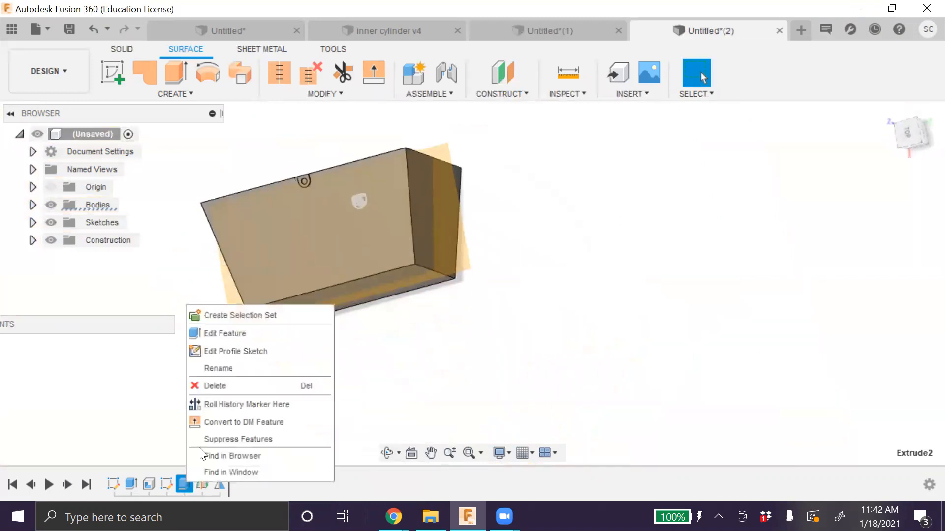
{"action": "left_click", "coordinate": [236, 334]}
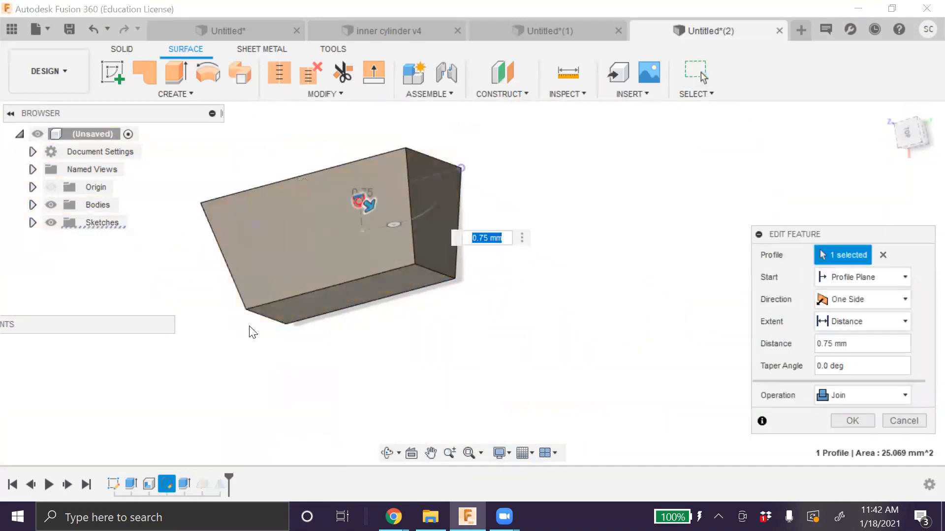
{"action": "left_click", "coordinate": [858, 299]}
{"action": "left_click", "coordinate": [847, 317]}
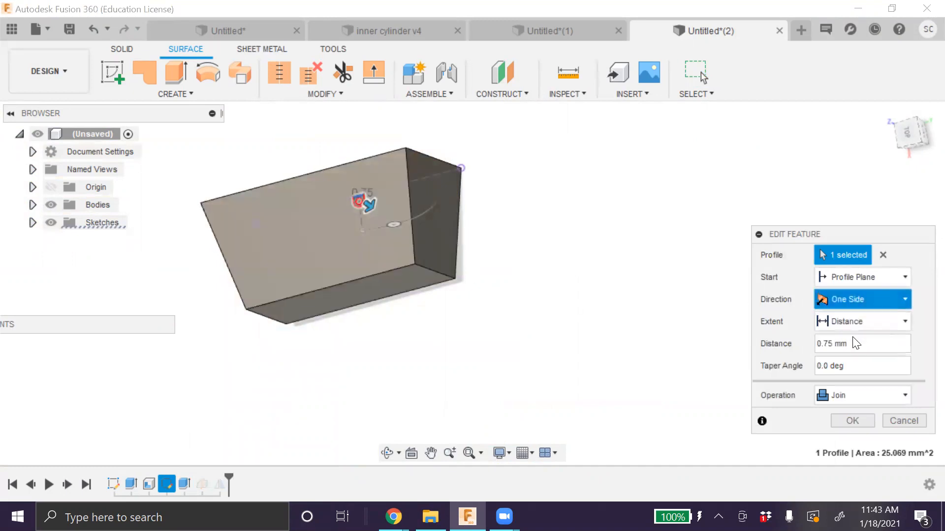
{"action": "type", "text": "10"}
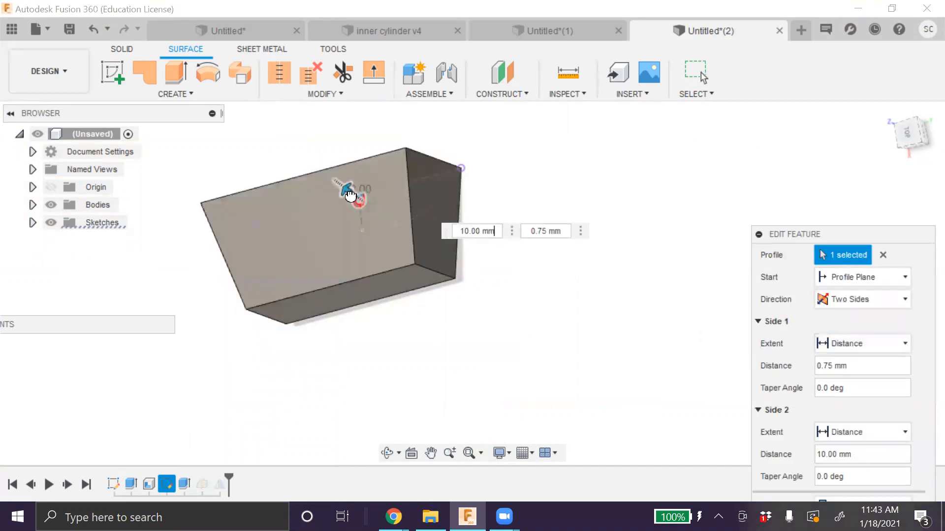
{"action": "middle_click_drag", "start_coordinate": [385, 451], "coordinate": [415, 428], "text": "shift"}
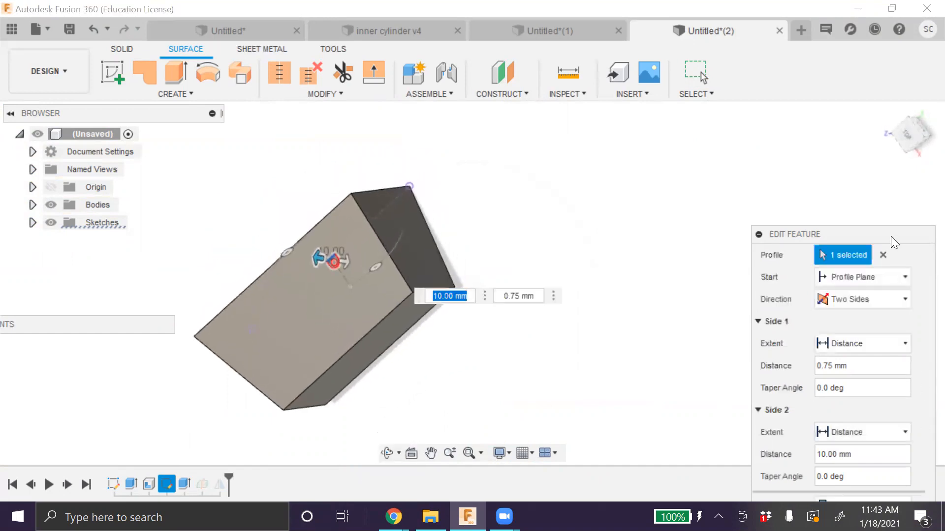
{"action": "left_click", "coordinate": [893, 451]}
{"action": "left_click", "coordinate": [387, 453]}
{"action": "left_click_drag", "start_coordinate": [367, 407], "coordinate": [394, 301]}
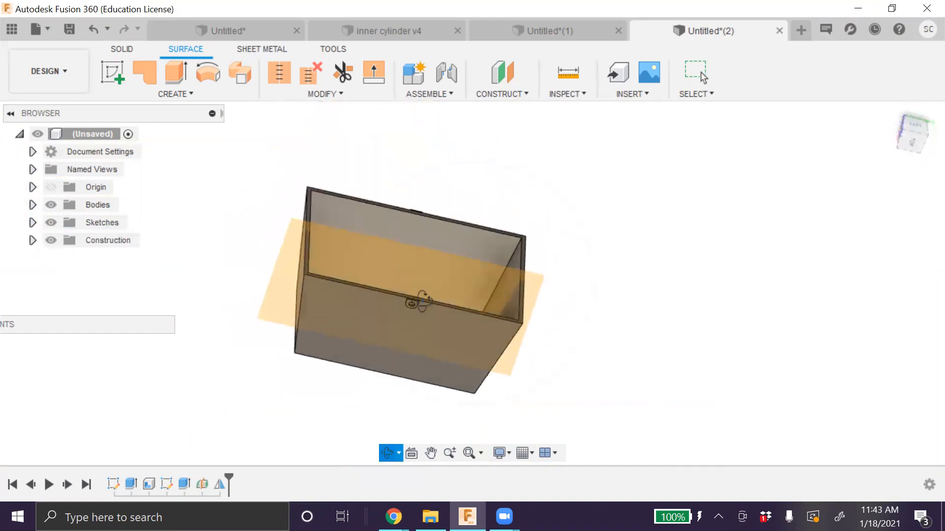
Examine the handle and its hole on the box's long wall from several angles
{"action": "scroll", "coordinate": [387, 306], "scroll_direction": "up", "scroll_amount": 5}
{"action": "key", "text": "Escape"}
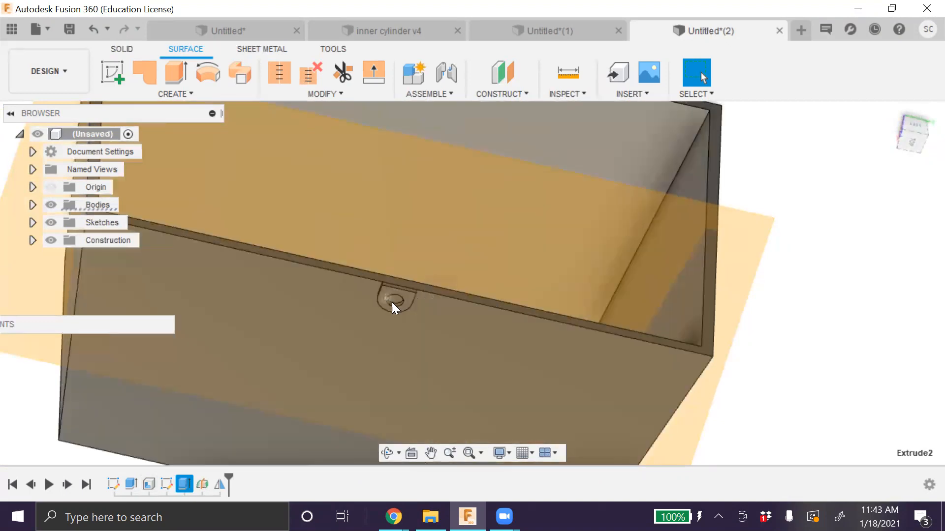
{"action": "left_click", "coordinate": [395, 299]}
{"action": "scroll", "coordinate": [470, 290], "scroll_direction": "down", "scroll_amount": 5}
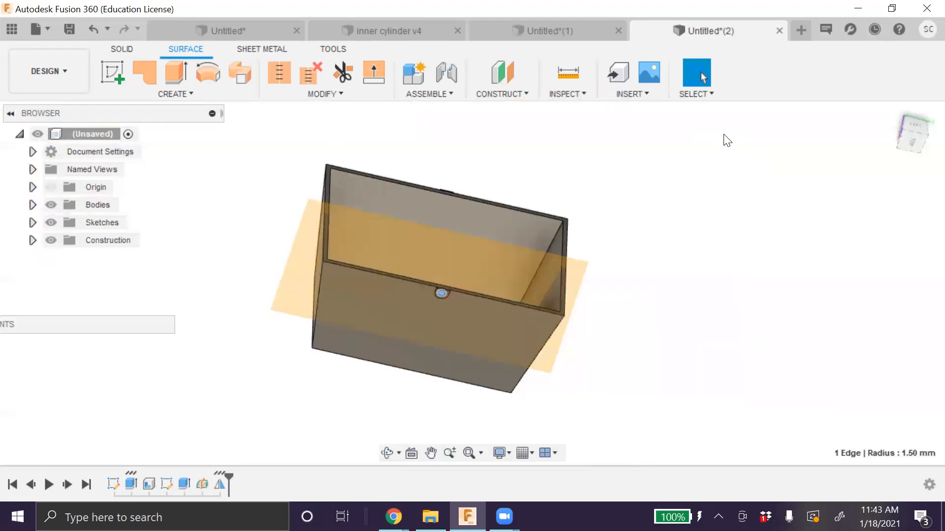
{"action": "left_click", "coordinate": [387, 453]}
{"action": "left_click_drag", "start_coordinate": [426, 426], "coordinate": [364, 408]}
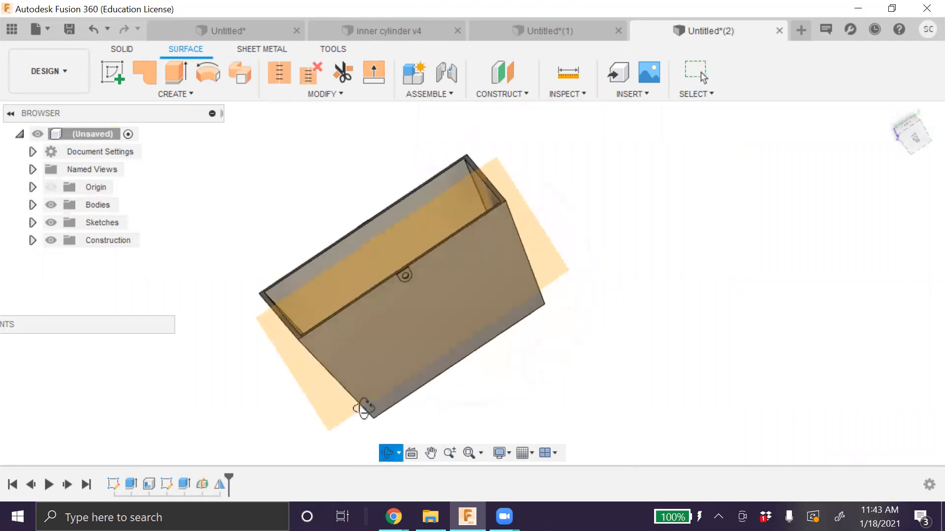
Switch to the Untitled*(1) design and inspect the bent rods that cross above the basket
{"action": "left_click", "coordinate": [546, 30]}
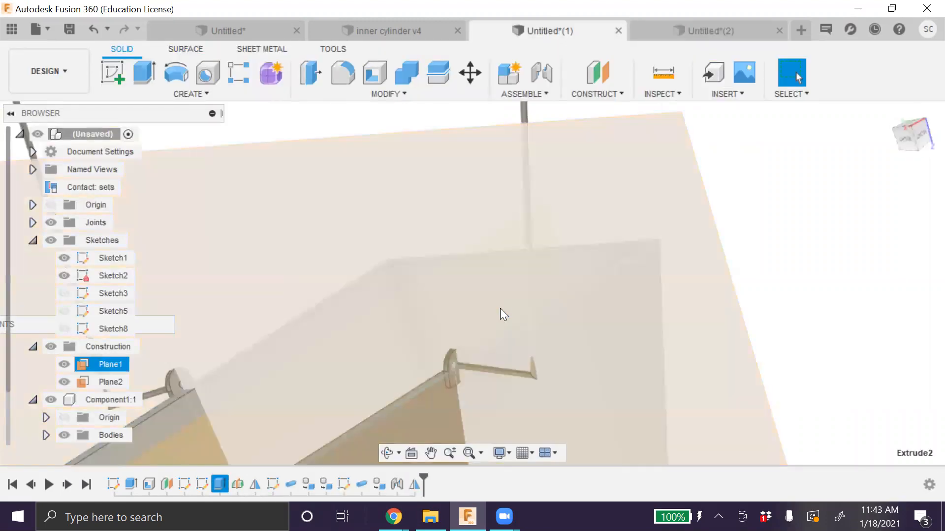
{"action": "scroll", "coordinate": [509, 292], "scroll_direction": "down", "scroll_amount": 5}
{"action": "left_click", "coordinate": [300, 233]}
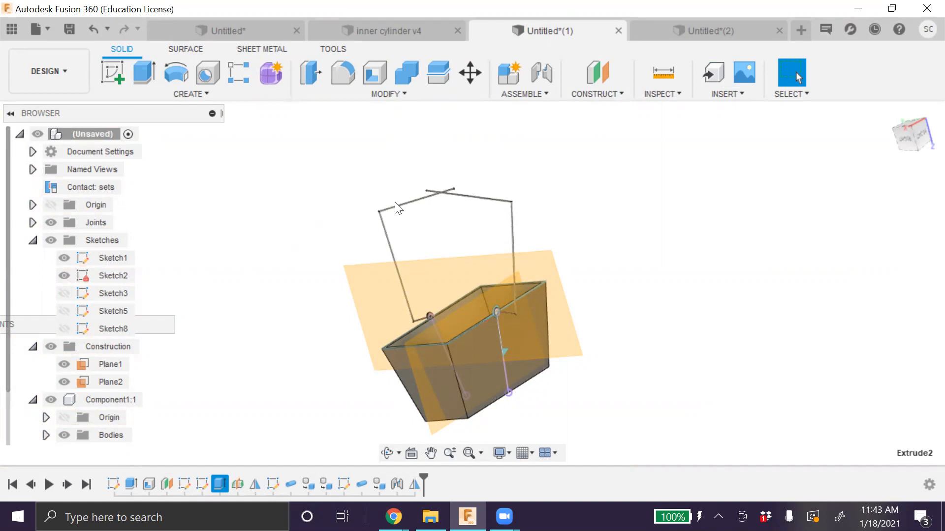
{"action": "scroll", "coordinate": [445, 195], "scroll_direction": "up", "scroll_amount": 4}
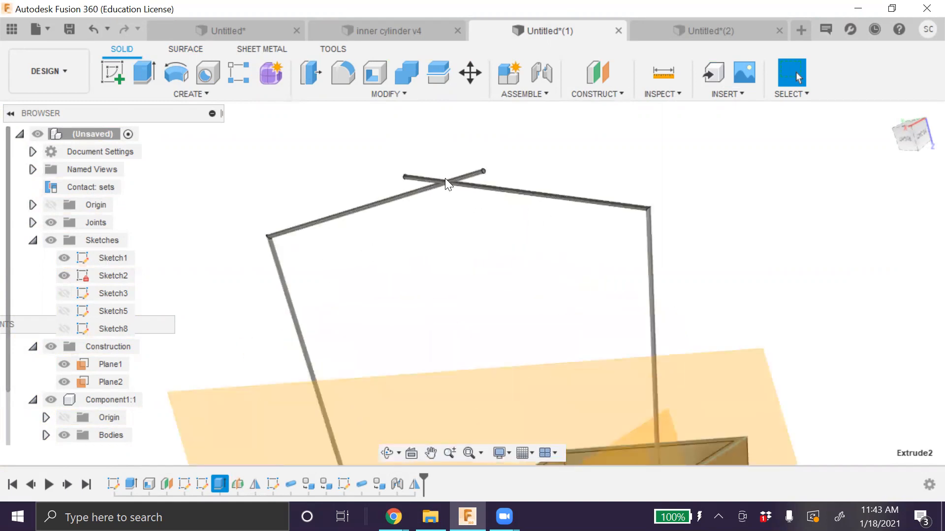
Return to the Untitled*(2) design, view the open inside of the box and switch to the solid modelling tools
{"action": "left_click", "coordinate": [714, 26]}
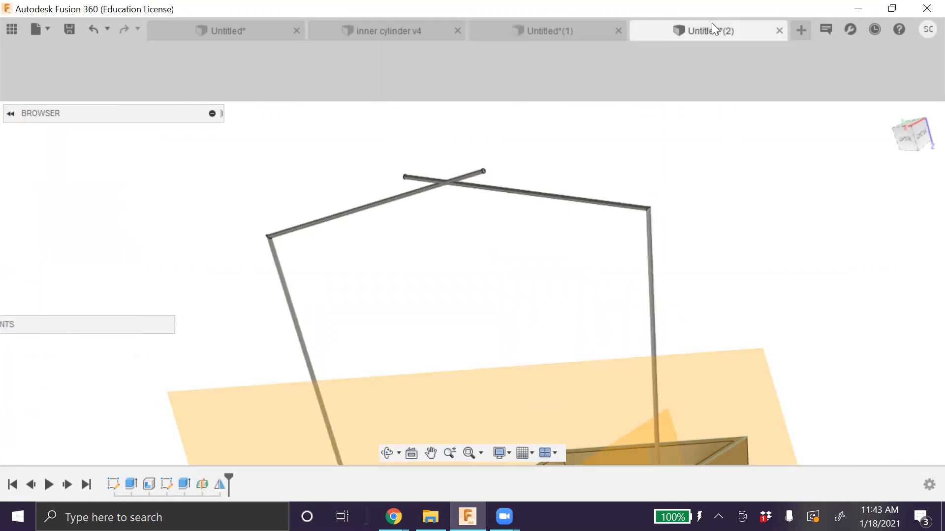
{"action": "left_click", "coordinate": [386, 453]}
{"action": "left_click_drag", "start_coordinate": [391, 430], "coordinate": [775, 292]}
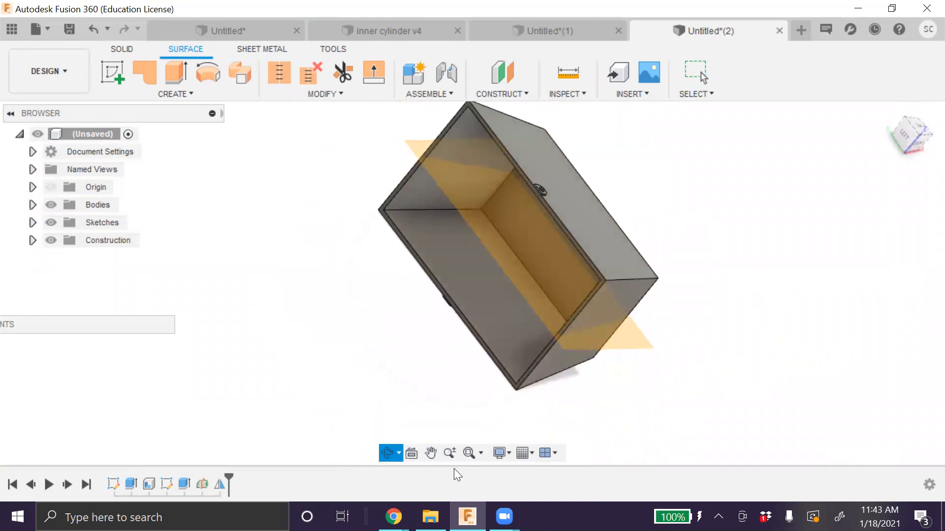
{"action": "left_click", "coordinate": [468, 452]}
{"action": "key", "text": "Escape"}
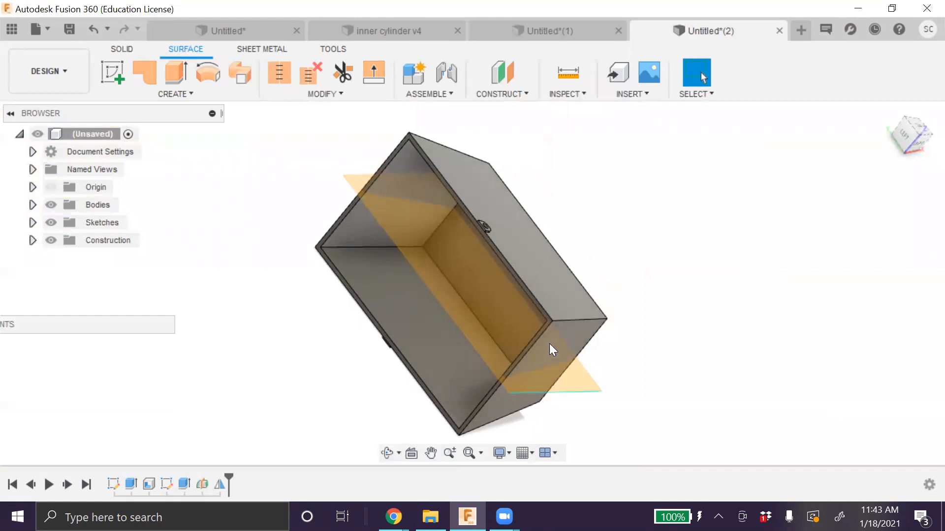
{"action": "left_click", "coordinate": [345, 235]}
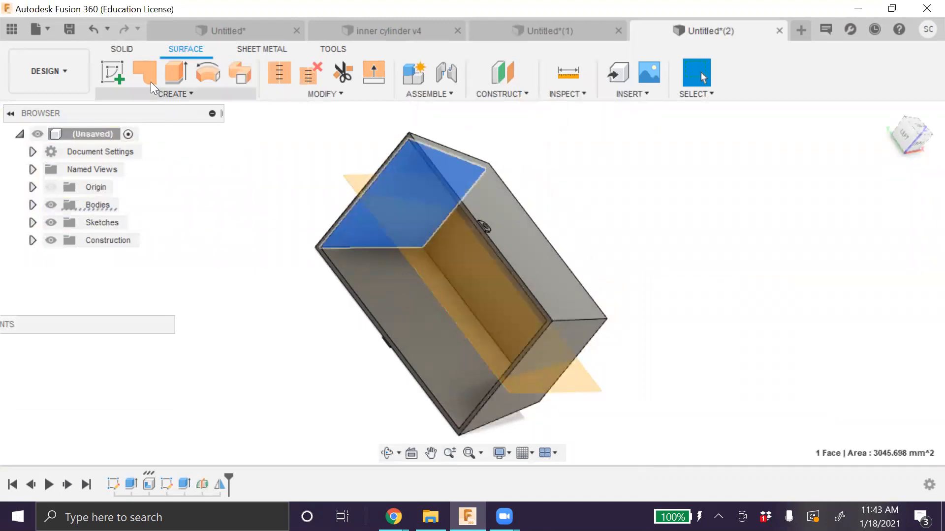
{"action": "left_click", "coordinate": [66, 77]}
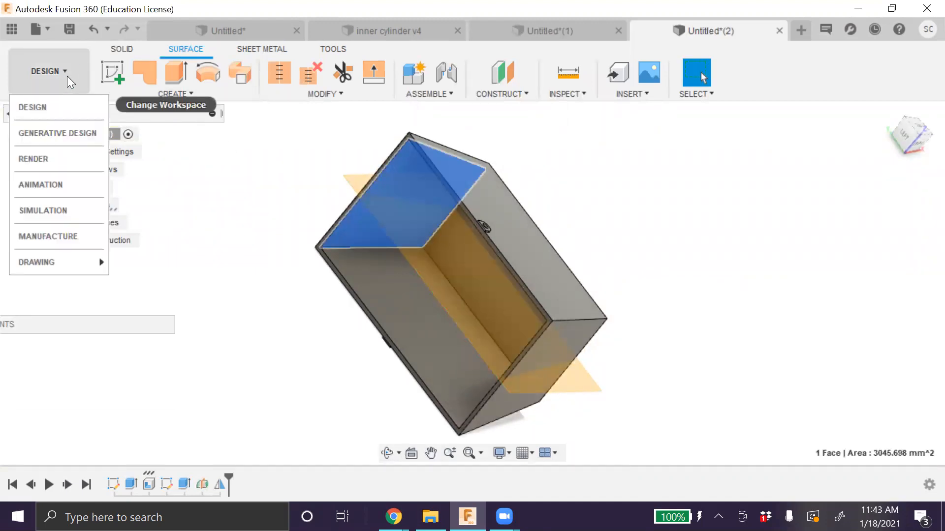
{"action": "left_click", "coordinate": [118, 49]}
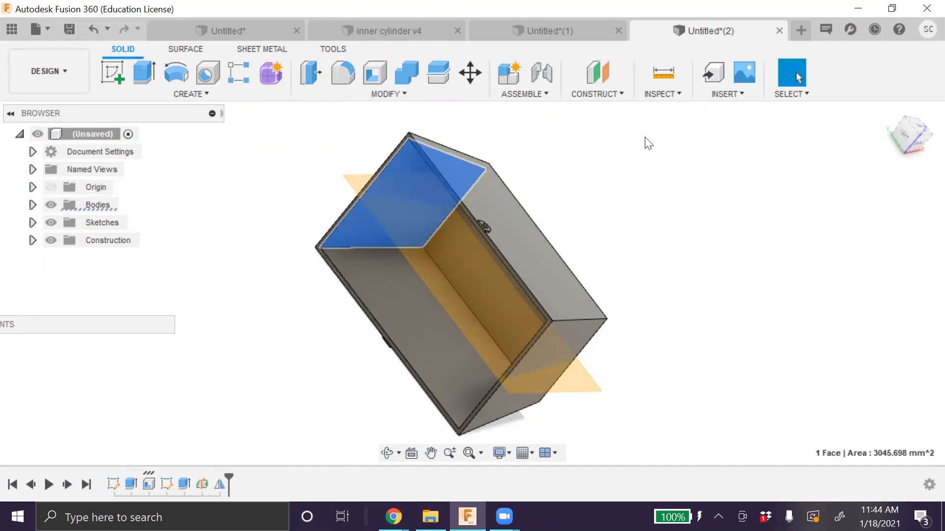
{"action": "left_click", "coordinate": [597, 93]}
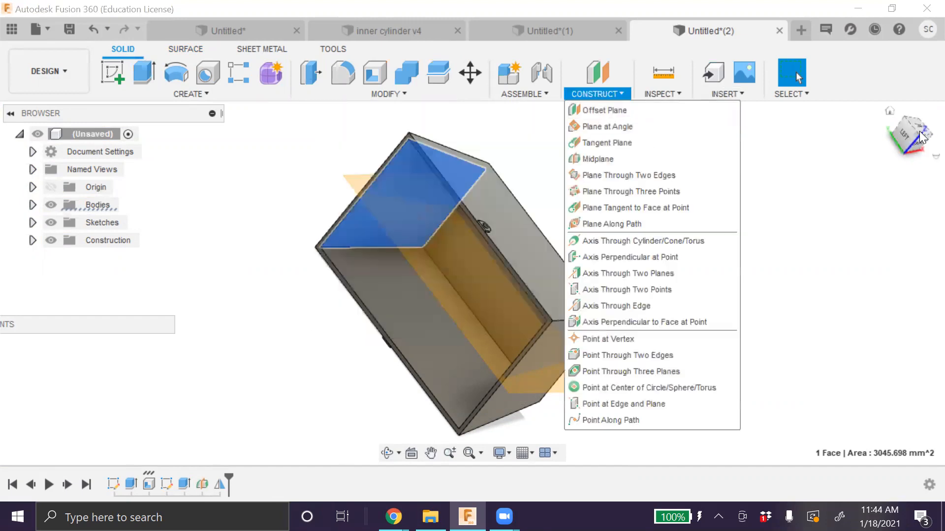
{"action": "left_click", "coordinate": [599, 92]}
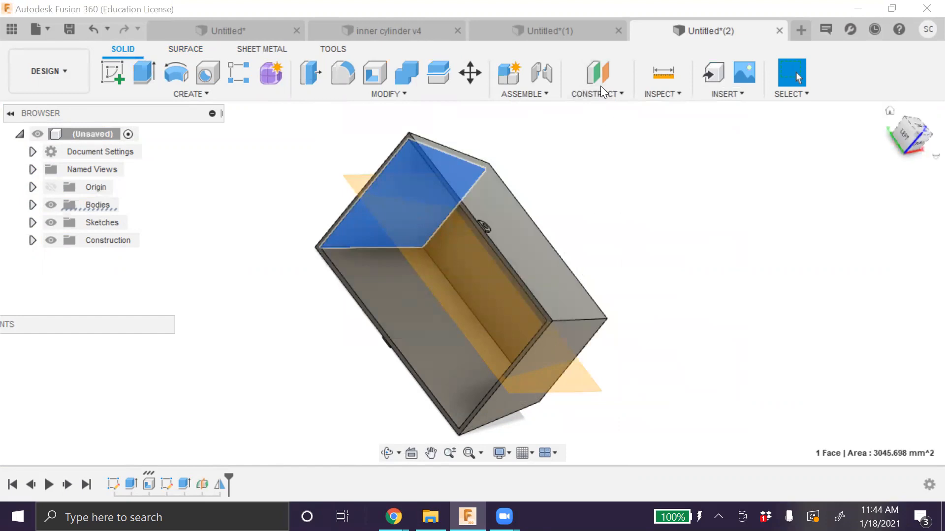
{"action": "scroll", "coordinate": [439, 245], "scroll_direction": "up", "scroll_amount": 10}
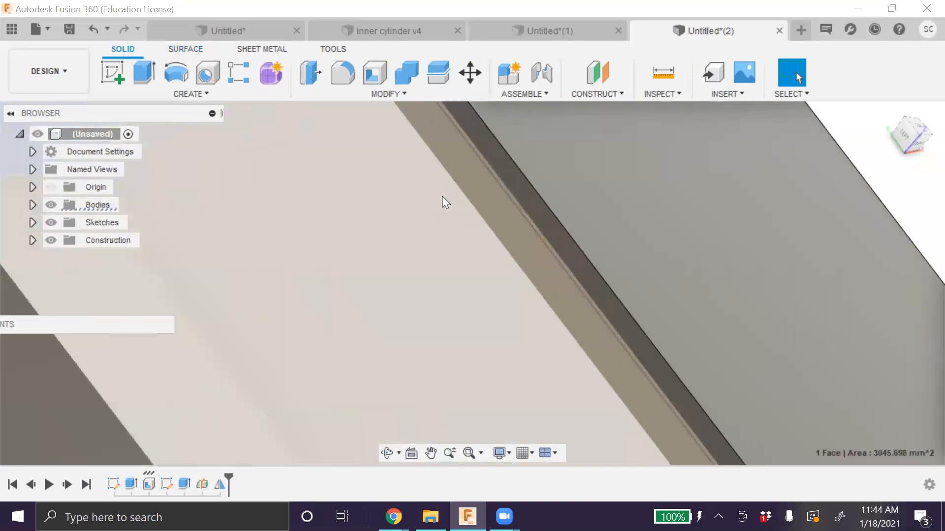
{"action": "scroll", "coordinate": [442, 196], "scroll_direction": "down", "scroll_amount": 10}
{"action": "left_click", "coordinate": [594, 94]}
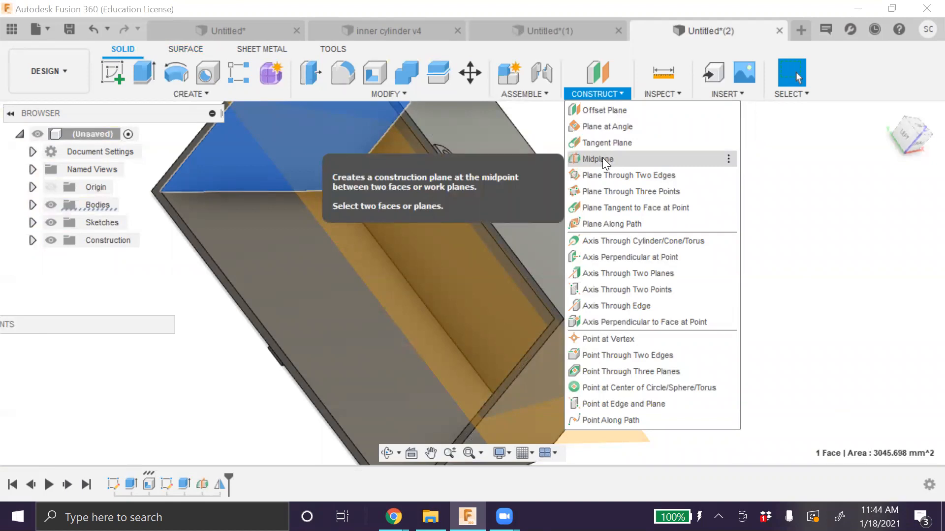
{"action": "scroll", "coordinate": [396, 354], "scroll_direction": "down", "scroll_amount": 5}
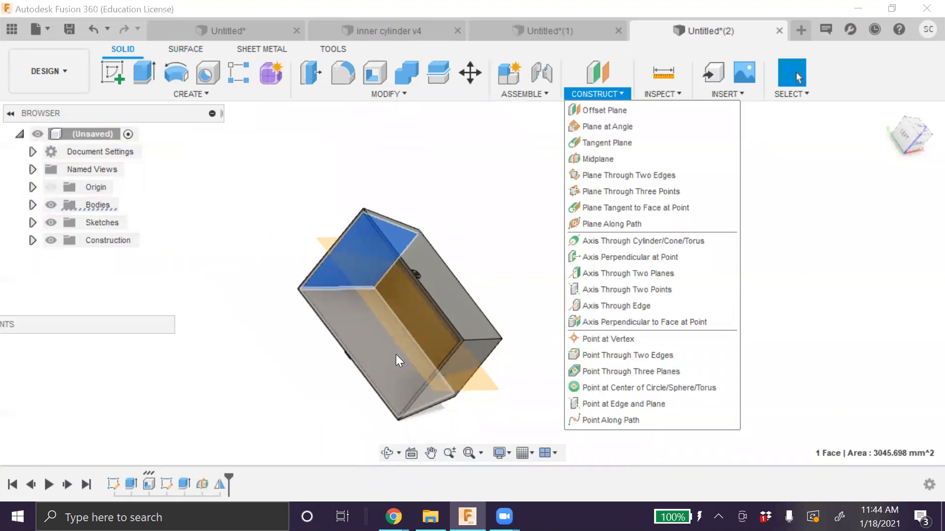
{"action": "scroll", "coordinate": [396, 354], "scroll_direction": "up", "scroll_amount": 5}
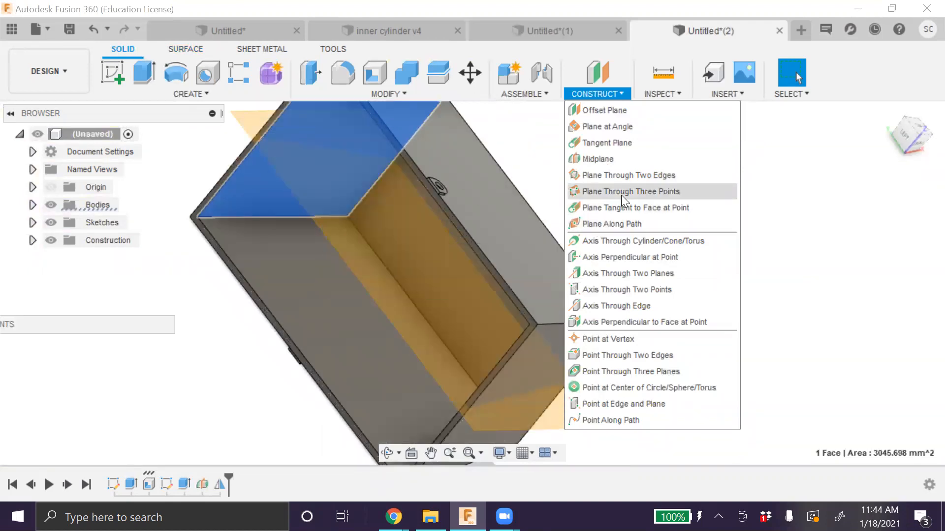
{"action": "left_click", "coordinate": [400, 468]}
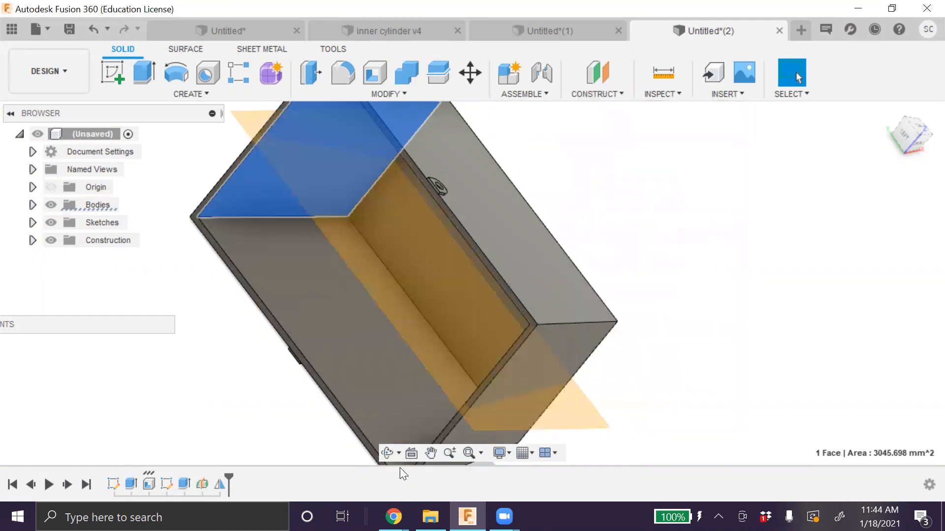
Create a sketch on the outer face of the box's short end wall, viewed from the back
{"action": "left_click", "coordinate": [907, 134]}
{"action": "left_click", "coordinate": [911, 132]}
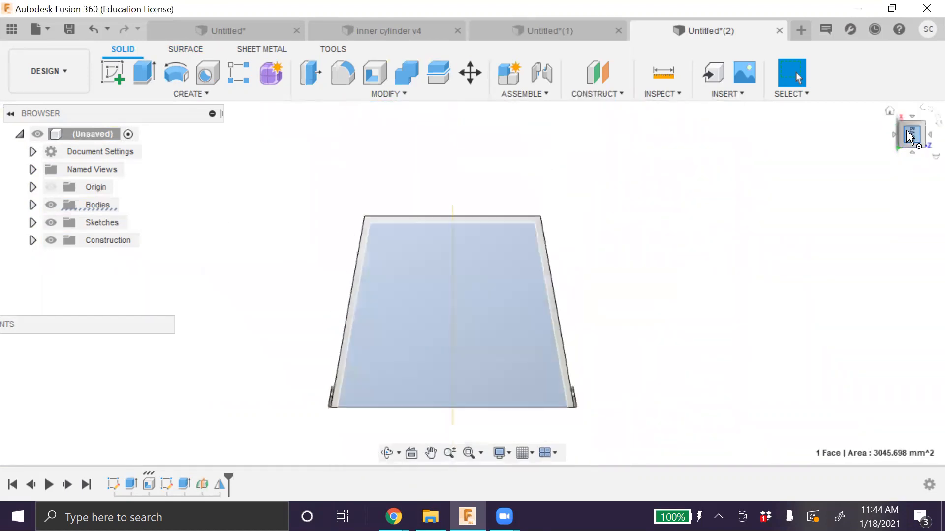
{"action": "left_click", "coordinate": [383, 357]}
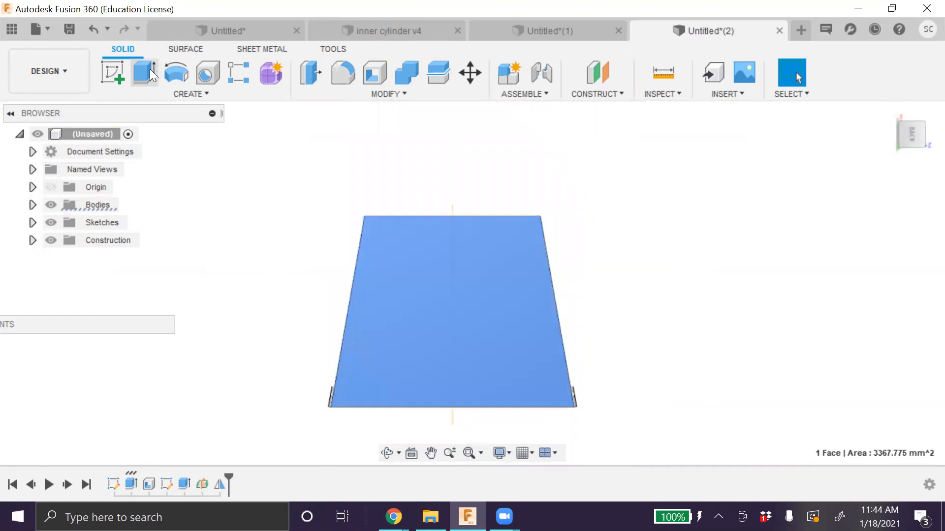
{"action": "left_click", "coordinate": [116, 71]}
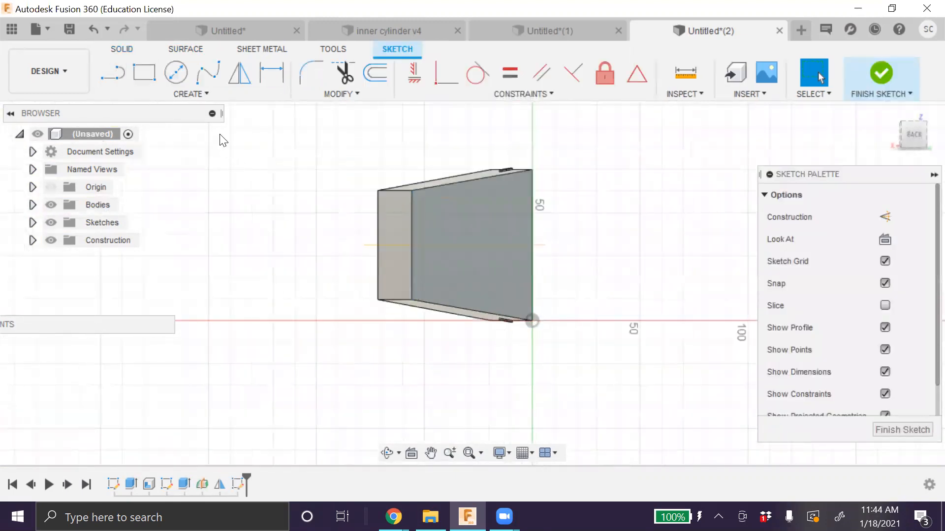
Try to project the two slanted edges and the short base edge of the end wall into the sketch
{"action": "left_click", "coordinate": [433, 187]}
{"action": "left_click", "coordinate": [412, 213], "text": "shift"}
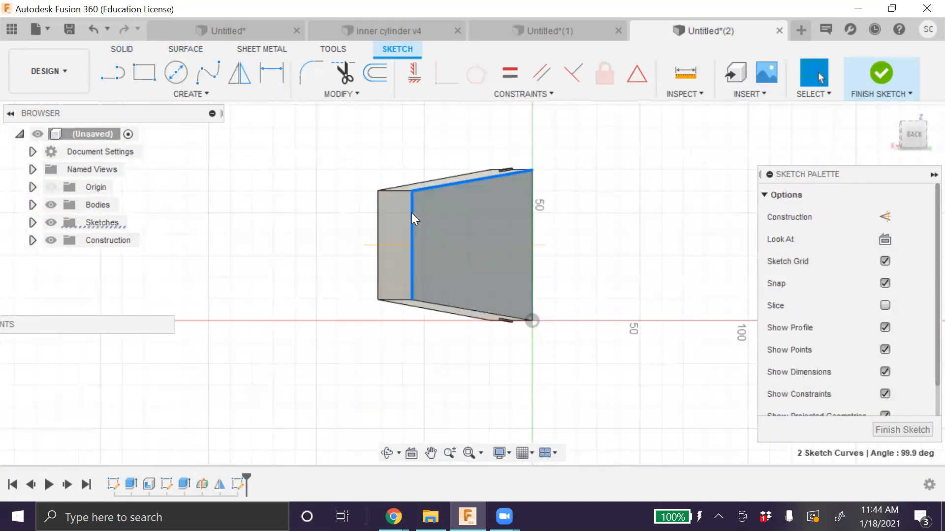
{"action": "left_click", "coordinate": [441, 301], "text": "shift"}
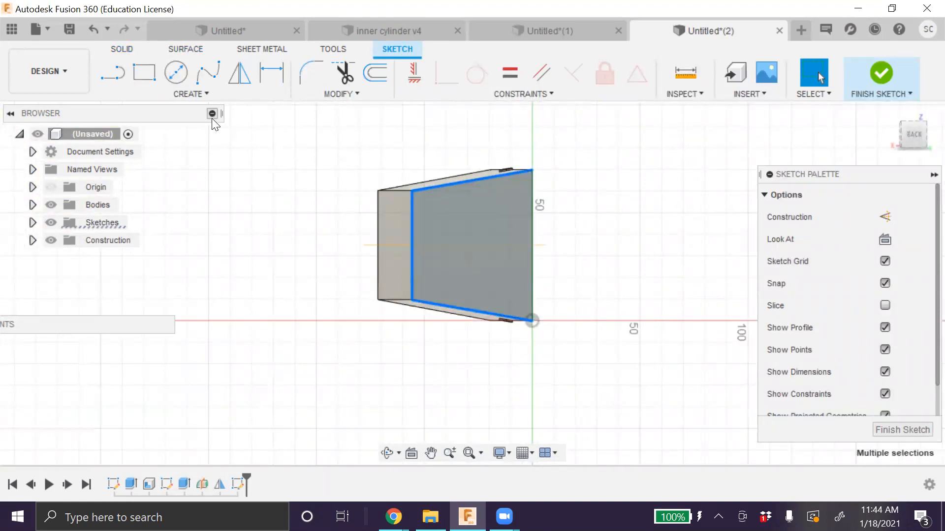
{"action": "key", "text": "p"}
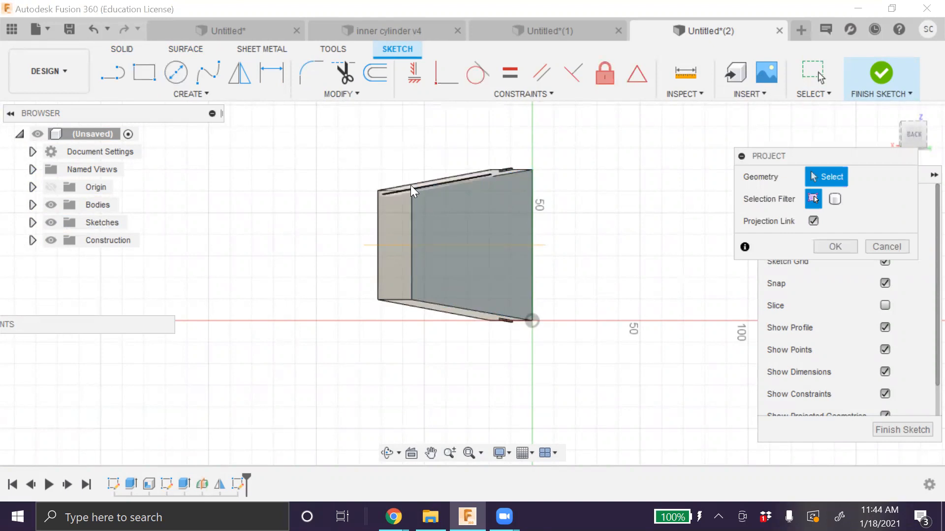
{"action": "left_click", "coordinate": [422, 196]}
{"action": "key", "text": "Return"}
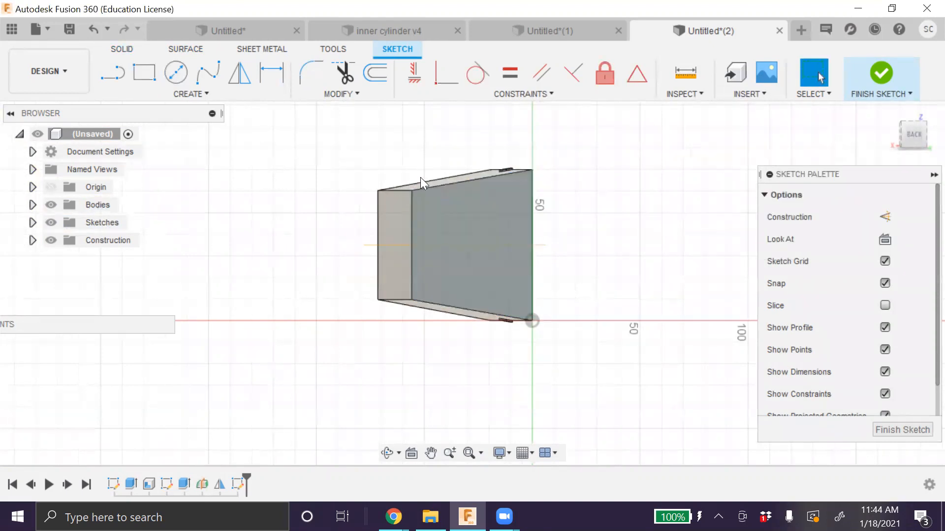
Project the end wall's two slanted edges and base edge into the sketch with Projection Link enabled
{"action": "key", "text": "p"}
{"action": "left_click", "coordinate": [427, 187]}
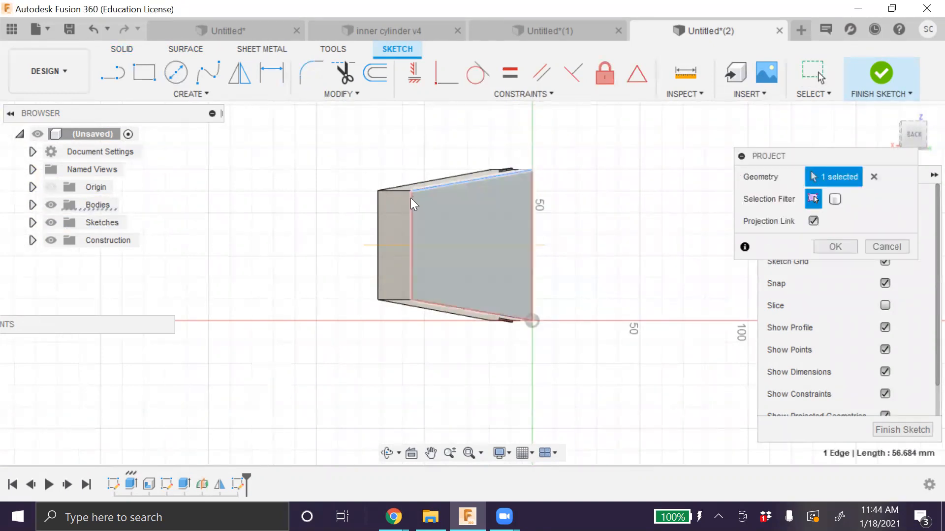
{"action": "left_click", "coordinate": [410, 203]}
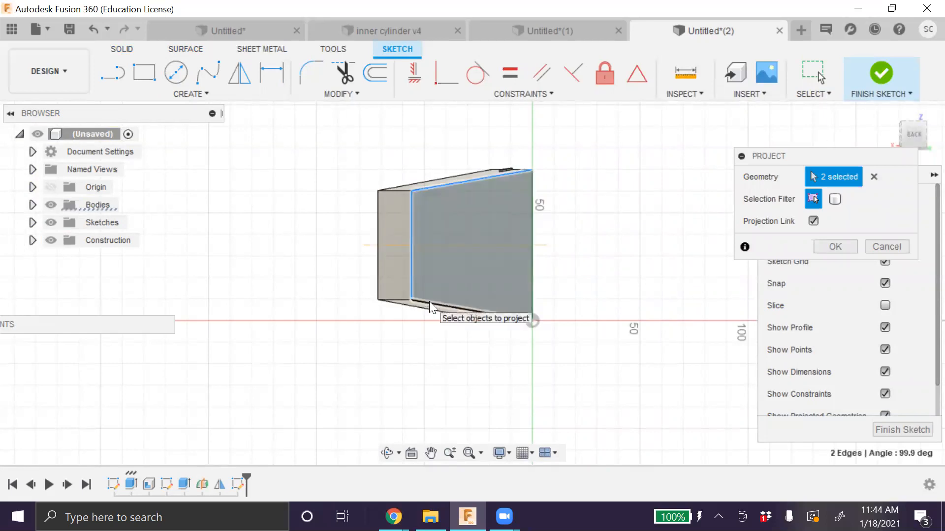
{"action": "left_click", "coordinate": [429, 301]}
{"action": "left_click_drag", "start_coordinate": [847, 161], "coordinate": [747, 113]}
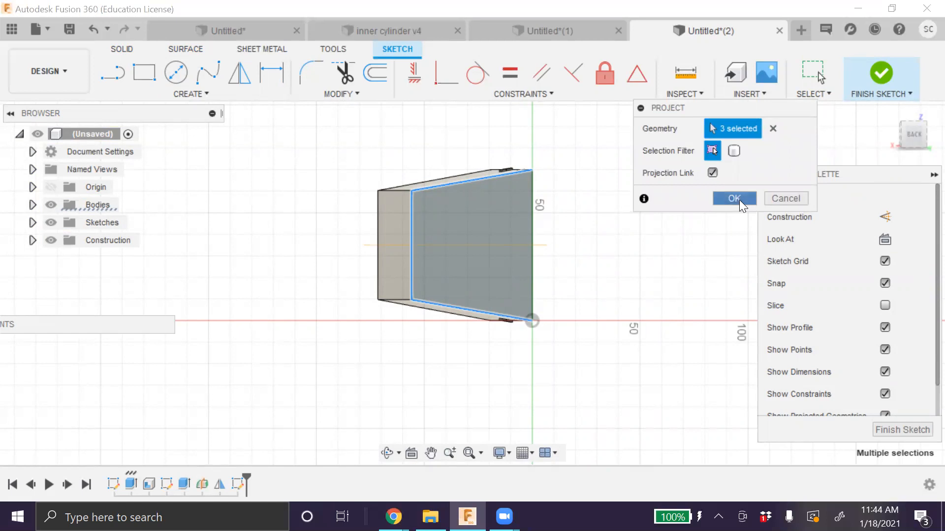
{"action": "left_click", "coordinate": [734, 198]}
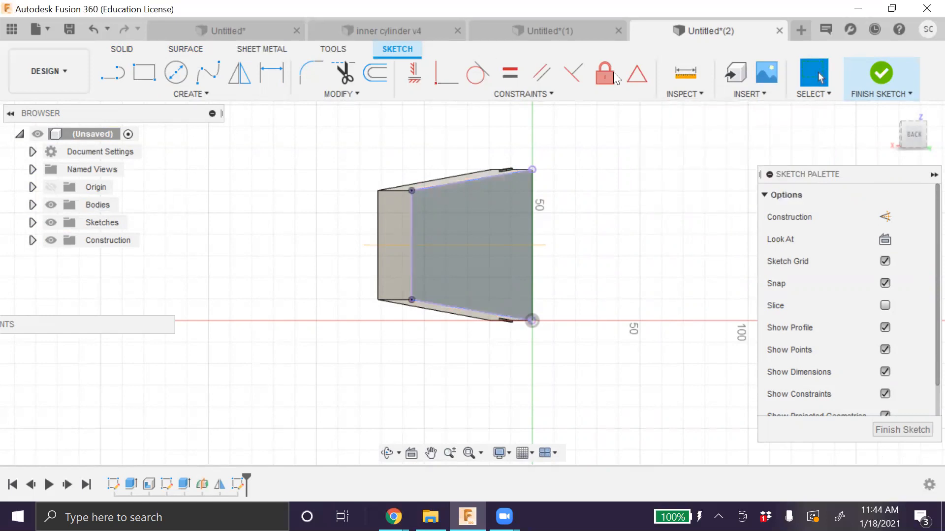
Finish the sketch of projected edges and delete it from the design history
{"action": "left_click", "coordinate": [868, 79]}
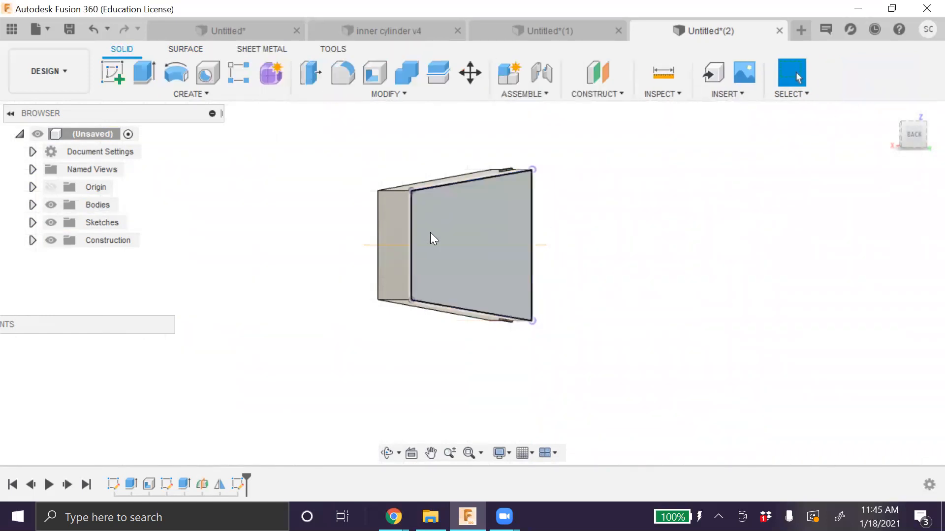
{"action": "right_click", "coordinate": [236, 484]}
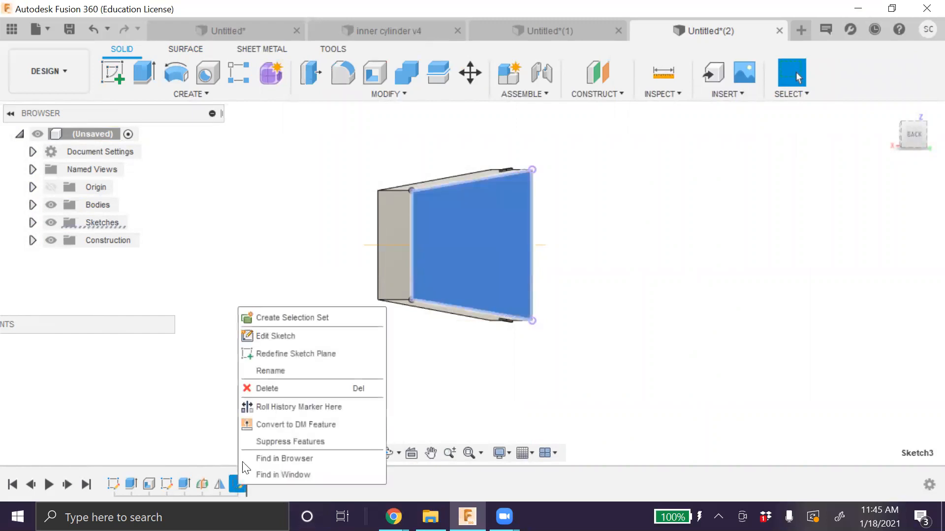
{"action": "left_click", "coordinate": [274, 388]}
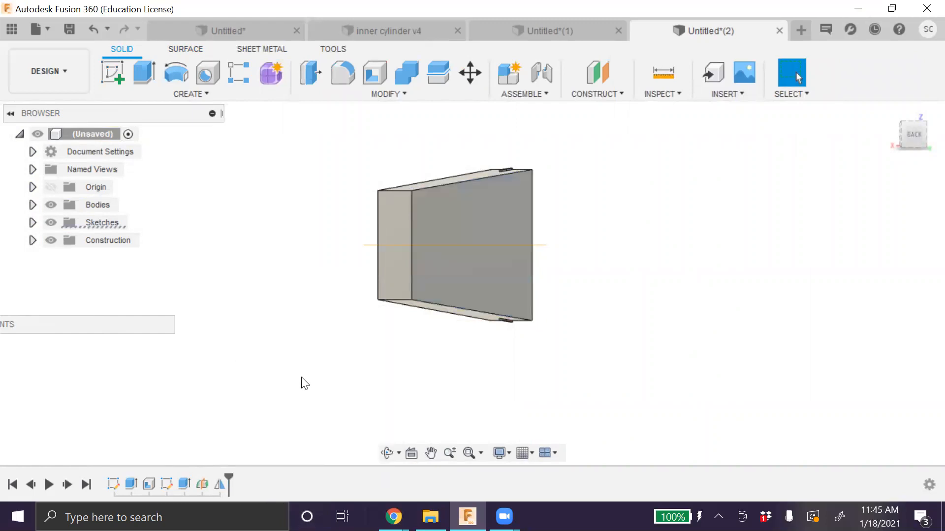
Start a new sketch on the outer face of the box's short end wall
{"action": "left_click", "coordinate": [387, 453]}
{"action": "left_click_drag", "start_coordinate": [377, 430], "coordinate": [617, 70]}
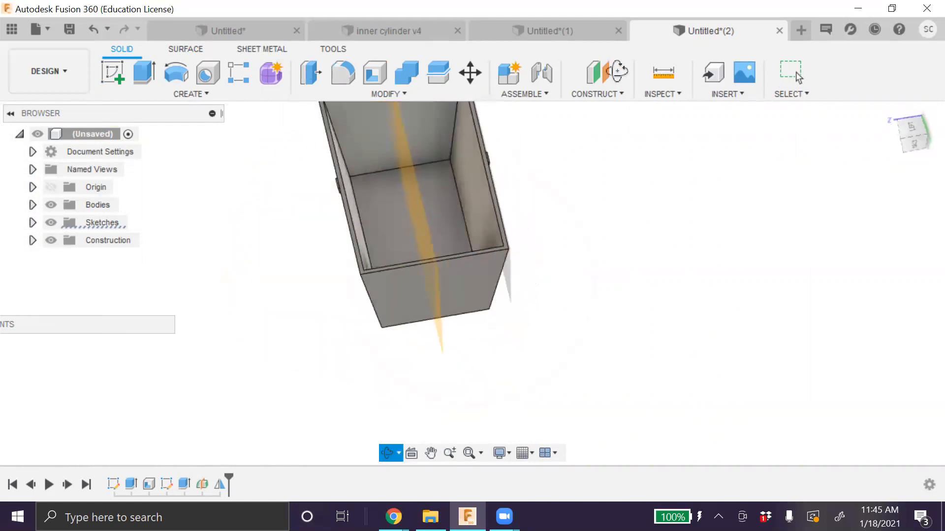
{"action": "key", "text": "Escape"}
{"action": "left_click", "coordinate": [390, 283]}
{"action": "left_click", "coordinate": [112, 72]}
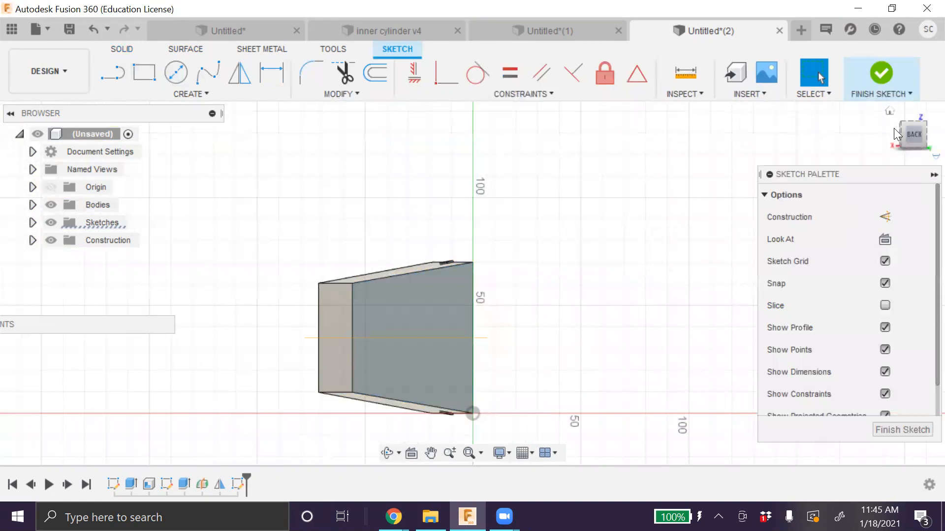
{"action": "right_click", "coordinate": [922, 157]}
{"action": "left_click", "coordinate": [890, 111]}
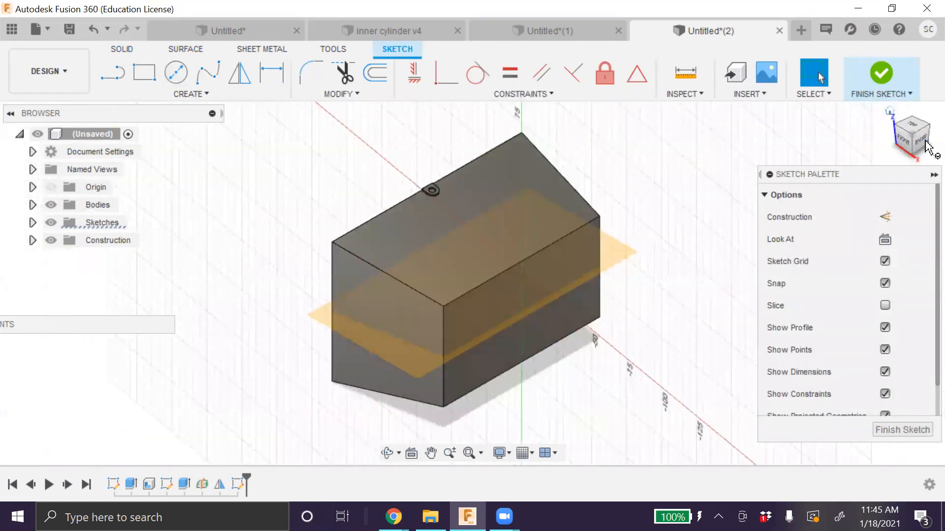
{"action": "left_click", "coordinate": [925, 146]}
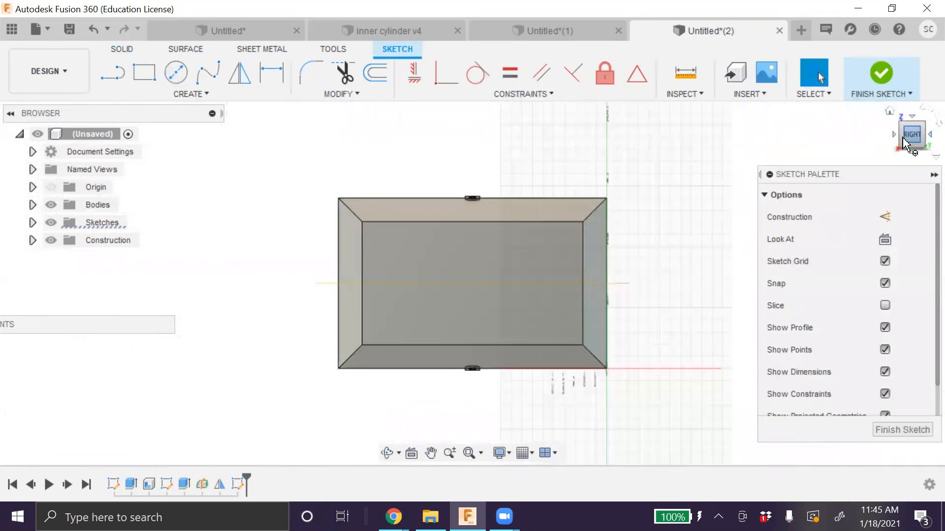
{"action": "left_click", "coordinate": [894, 135]}
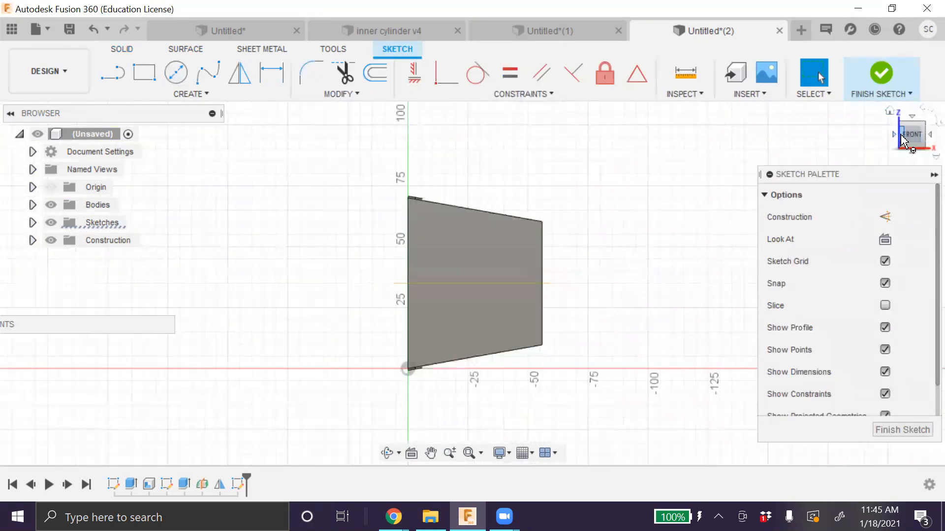
{"action": "left_click", "coordinate": [502, 342]}
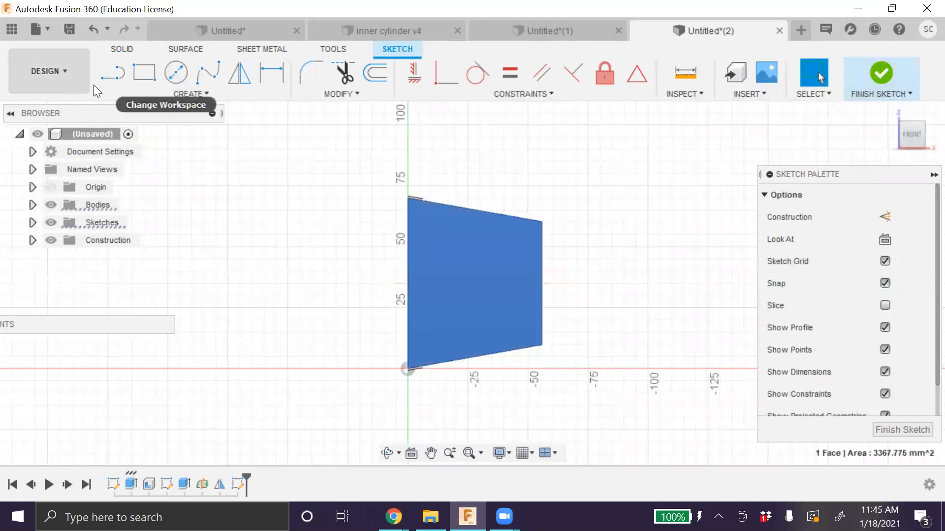
{"action": "key", "text": "Escape"}
{"action": "key", "text": "l"}
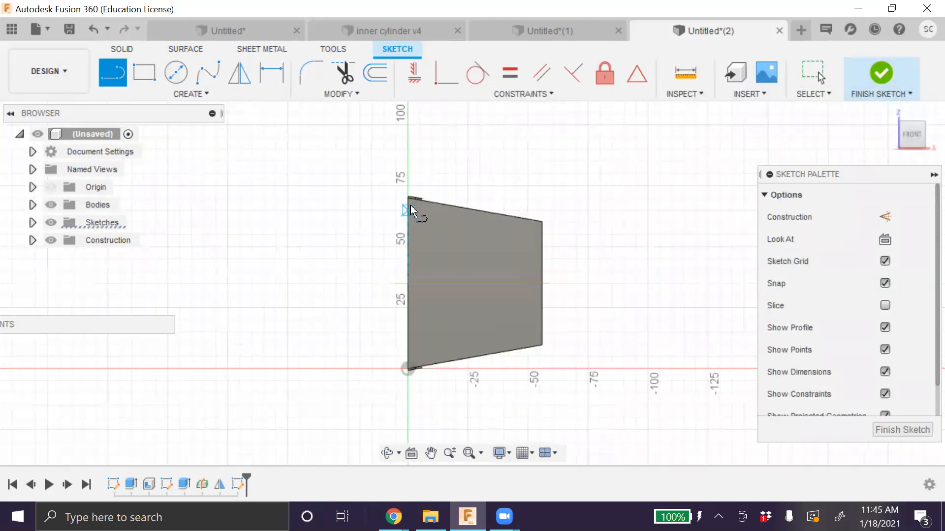
{"action": "scroll", "coordinate": [408, 197], "scroll_direction": "up", "scroll_amount": 5}
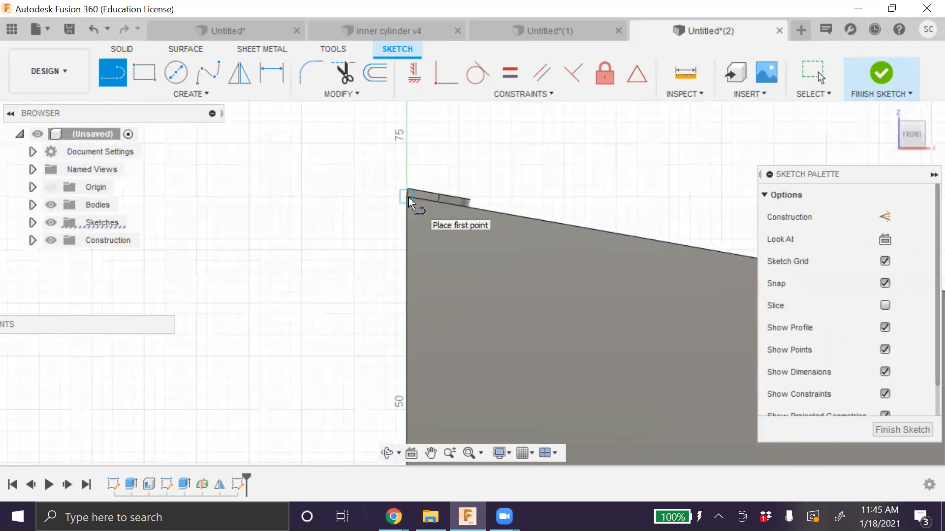
{"action": "key", "text": "Escape"}
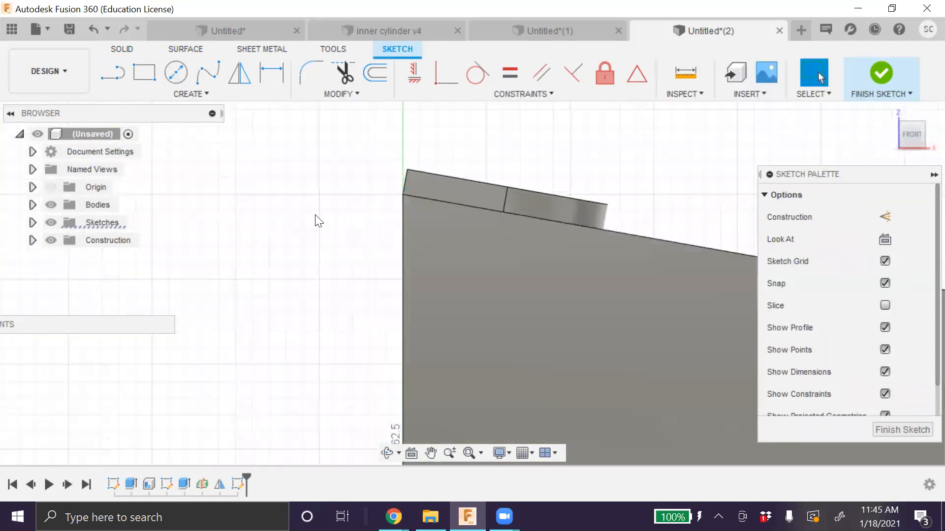
Project the end wall's straight rim edge into the sketch with Projection Link enabled, and turn on construction mode
{"action": "key", "text": "p"}
{"action": "left_click", "coordinate": [402, 236]}
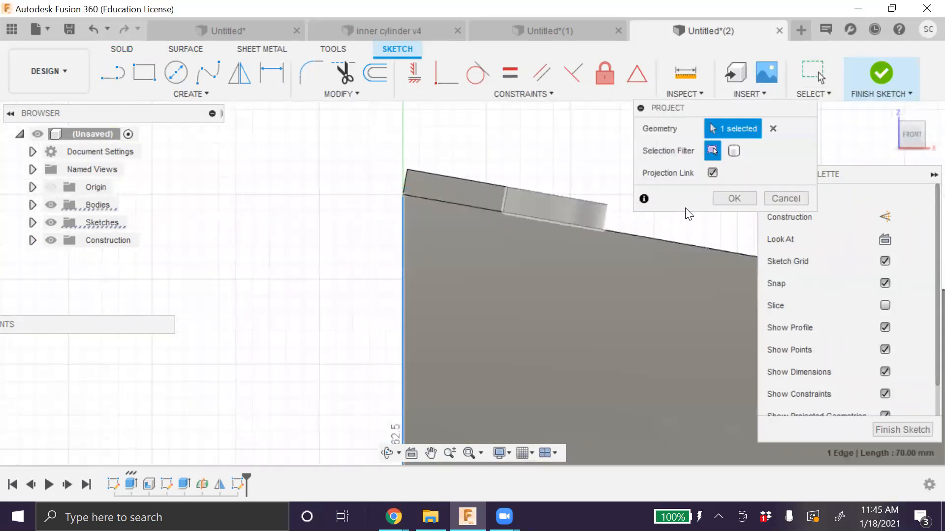
{"action": "left_click", "coordinate": [720, 198]}
{"action": "left_click", "coordinate": [402, 243]}
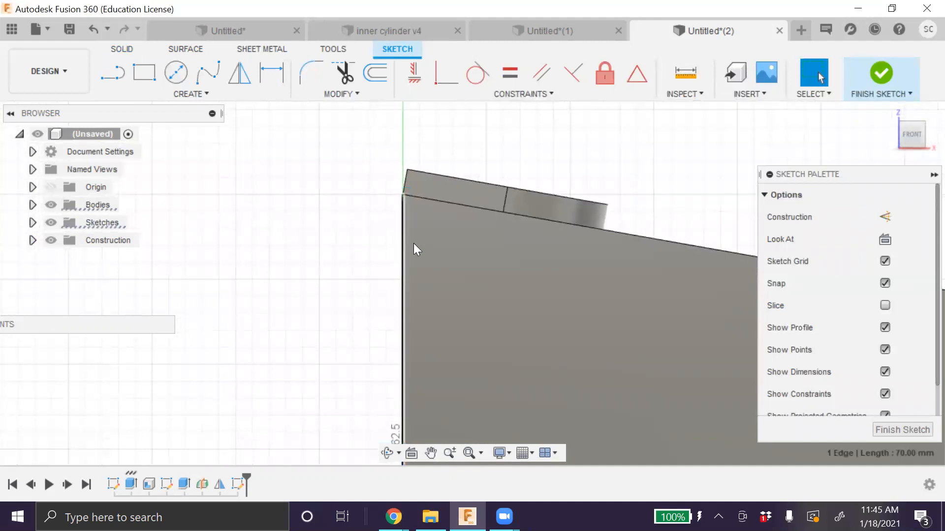
{"action": "left_click", "coordinate": [886, 217]}
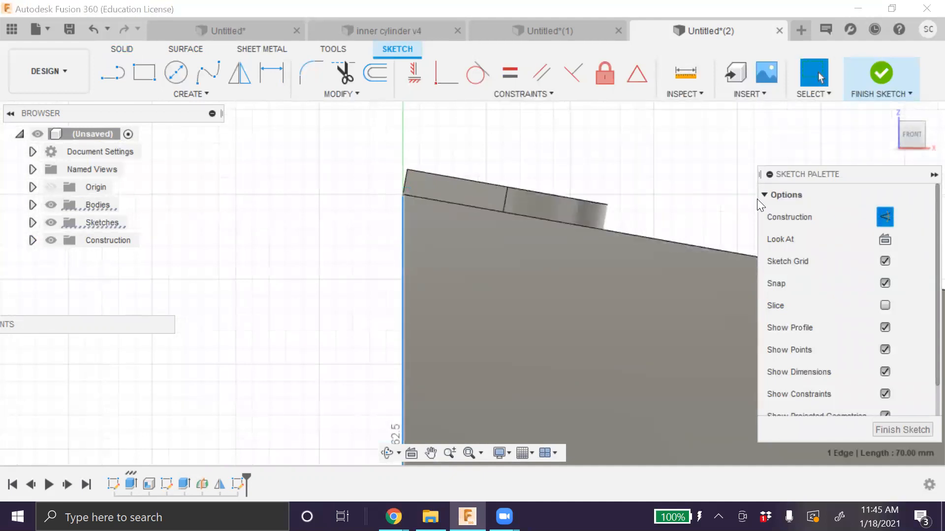
{"action": "left_click", "coordinate": [506, 235]}
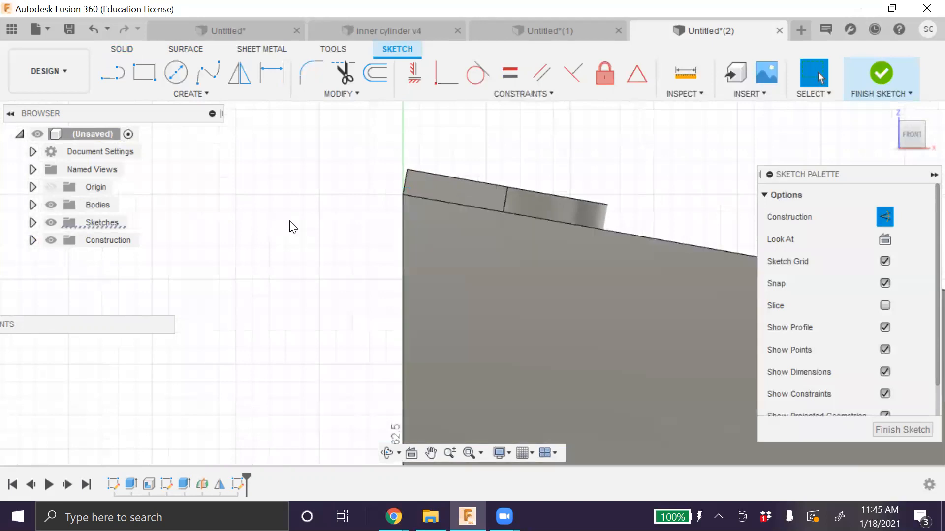
Draw a 10 mm construction line extending the rim edge beyond its upper corner
{"action": "key", "text": "l"}
{"action": "left_click", "coordinate": [402, 157]}
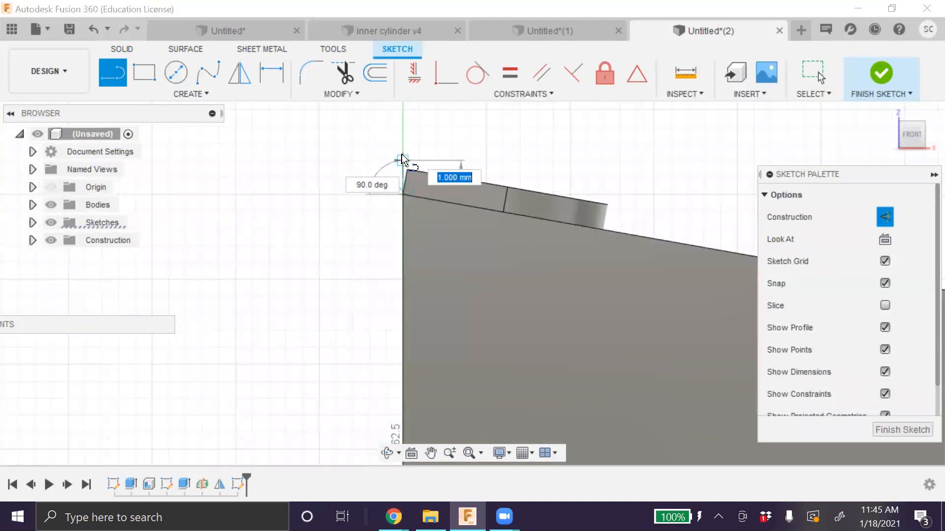
{"action": "scroll", "coordinate": [402, 160], "scroll_direction": "down", "scroll_amount": 3}
{"action": "scroll", "coordinate": [403, 161], "scroll_direction": "down", "scroll_amount": 4}
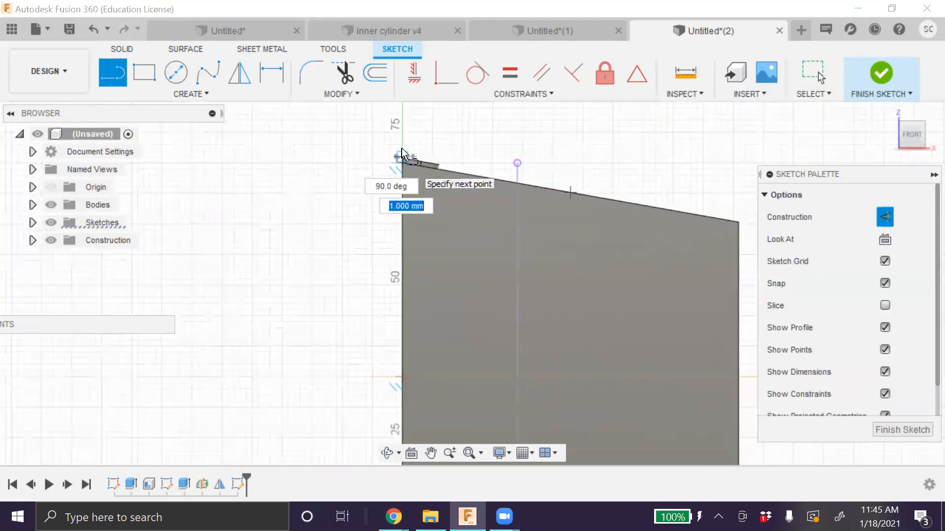
{"action": "left_click", "coordinate": [395, 117]}
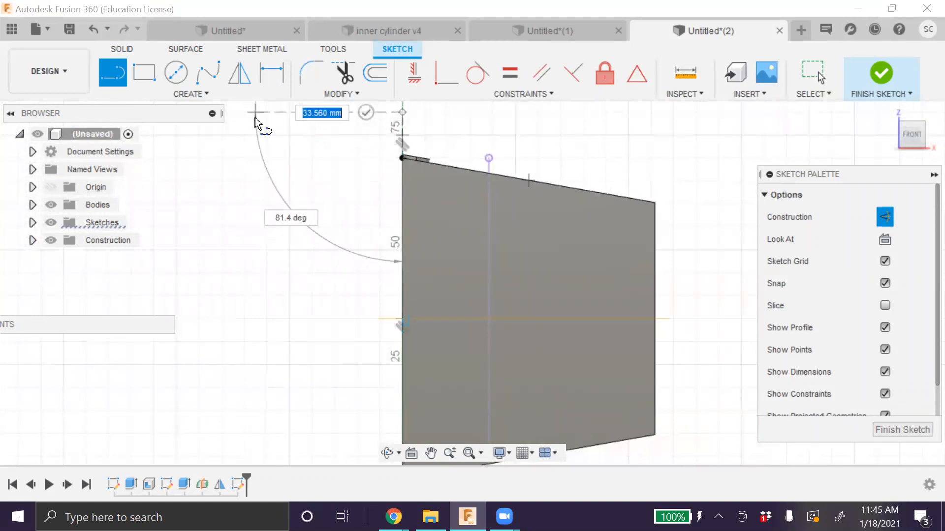
{"action": "scroll", "coordinate": [254, 118], "scroll_direction": "down", "scroll_amount": 3}
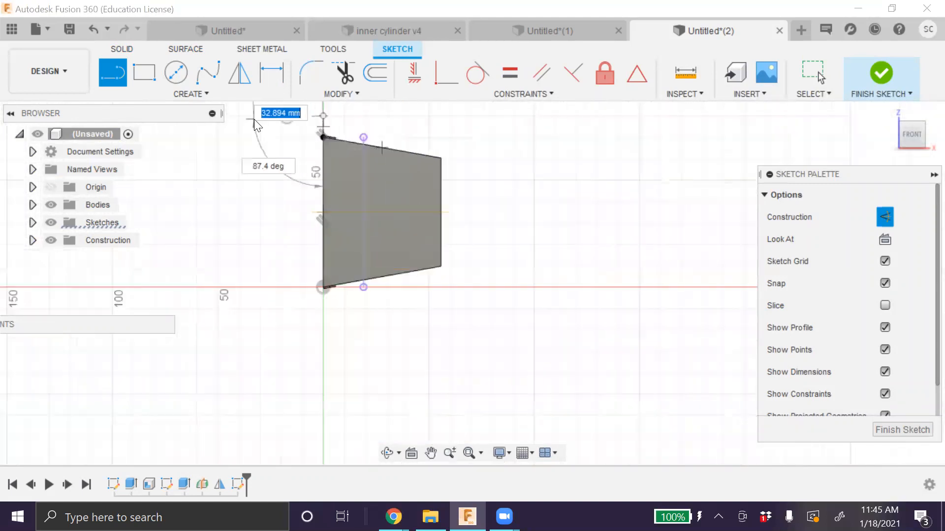
{"action": "key", "text": "Escape"}
{"action": "scroll", "coordinate": [293, 129], "scroll_direction": "down", "scroll_amount": 3}
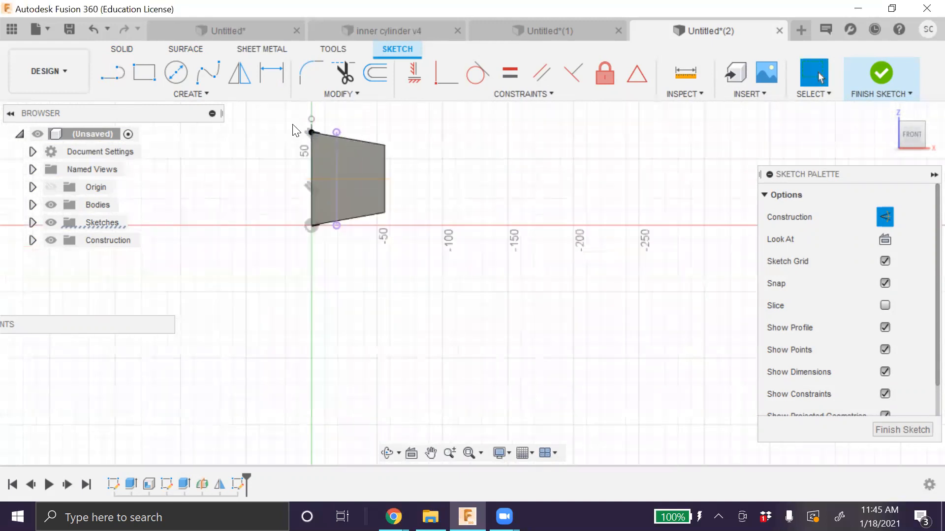
Draw a 30 mm construction line perpendicular from the extension's free end, plus a line about 95.5 mm long running parallel to the rim
{"action": "left_click", "coordinate": [472, 458]}
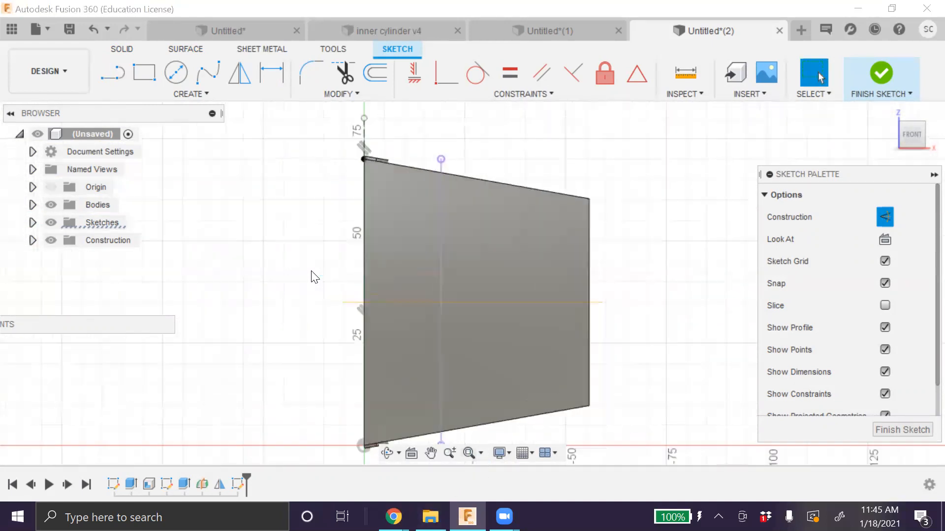
{"action": "key", "text": "l"}
{"action": "left_click", "coordinate": [363, 118]}
{"action": "left_click", "coordinate": [249, 121]}
{"action": "scroll", "coordinate": [246, 415], "scroll_direction": "down", "scroll_amount": 3}
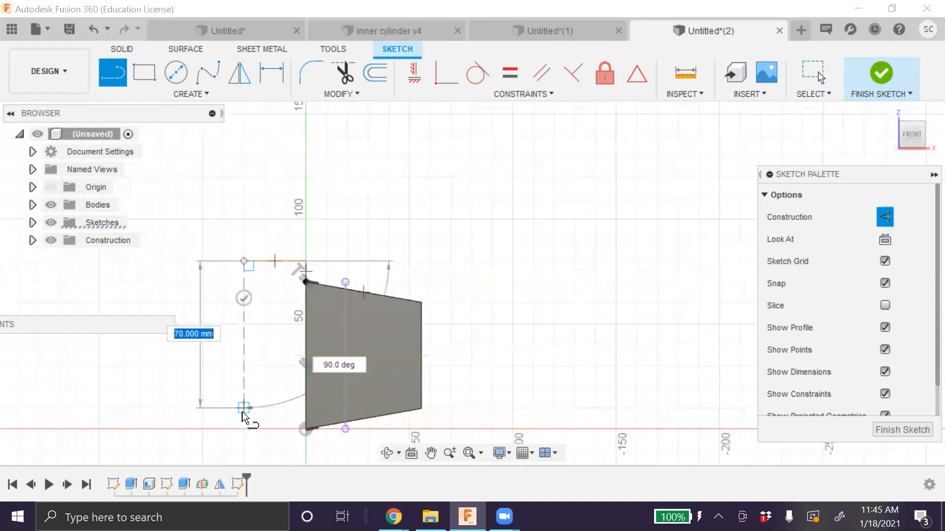
{"action": "left_click", "coordinate": [243, 430]}
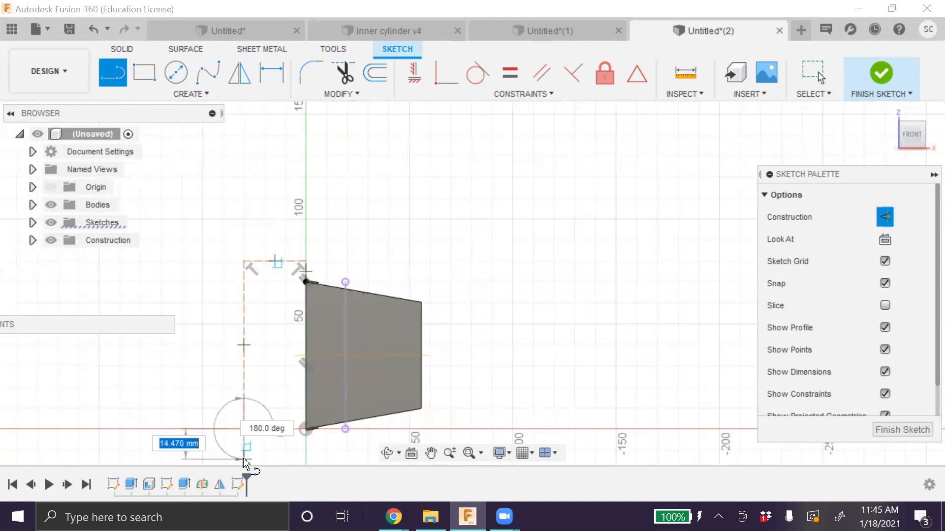
{"action": "key", "text": "Escape"}
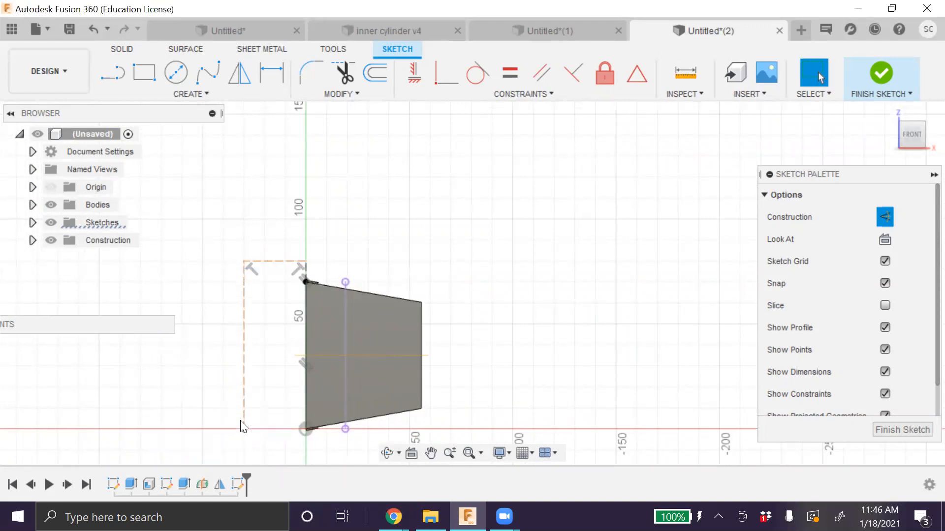
{"action": "left_click_drag", "start_coordinate": [243, 430], "coordinate": [244, 462]}
Convert the 30 mm line and the long parallel line from construction to regular sketch lines
{"action": "left_click", "coordinate": [244, 417]}
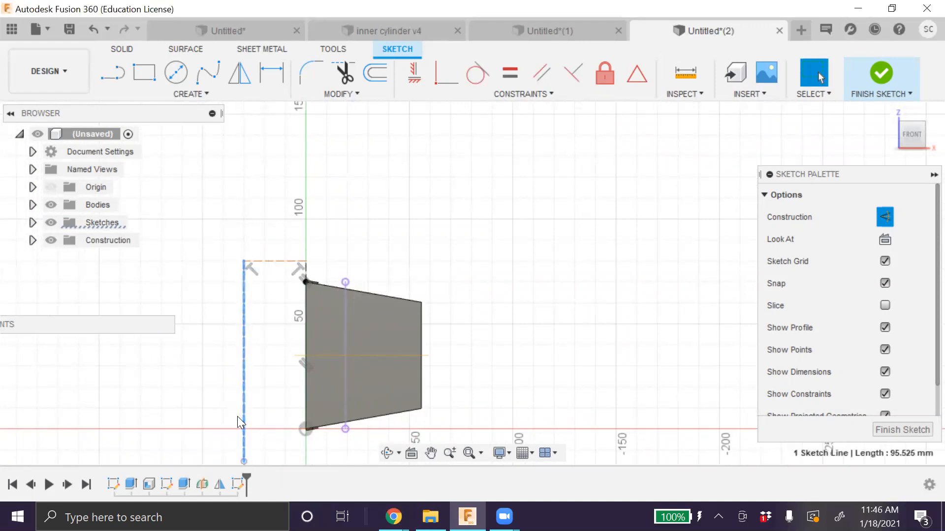
{"action": "left_click", "coordinate": [884, 219]}
{"action": "left_click", "coordinate": [281, 263]}
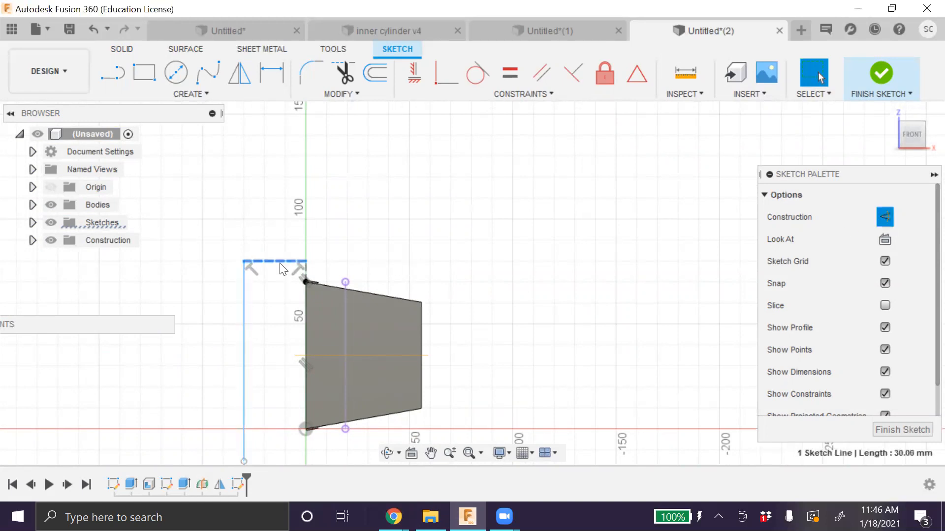
{"action": "left_click", "coordinate": [885, 219]}
Try adding a perpendicular construction line from the long line's free end back past the rim edge
{"action": "scroll", "coordinate": [249, 380], "scroll_direction": "down", "scroll_amount": 2}
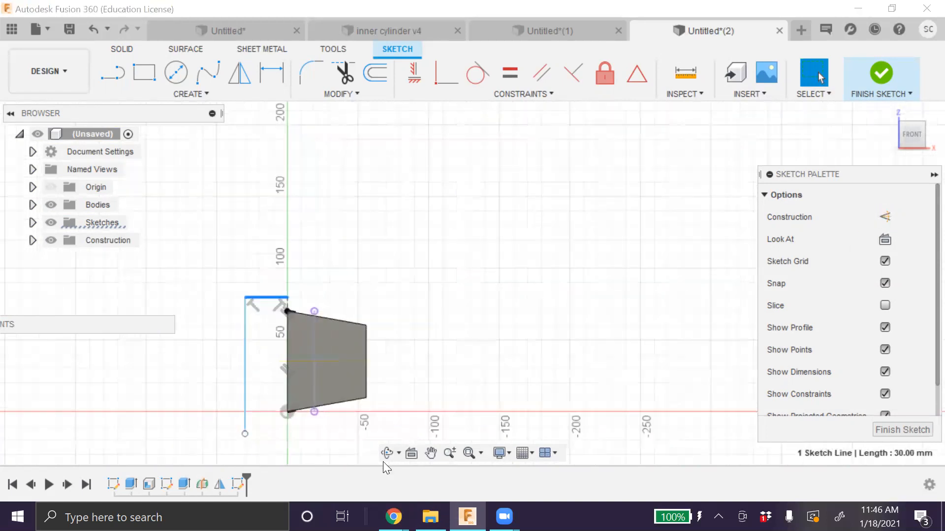
{"action": "key", "text": "l"}
{"action": "left_click", "coordinate": [245, 435]}
{"action": "left_click", "coordinate": [302, 433]}
{"action": "key", "text": "Escape"}
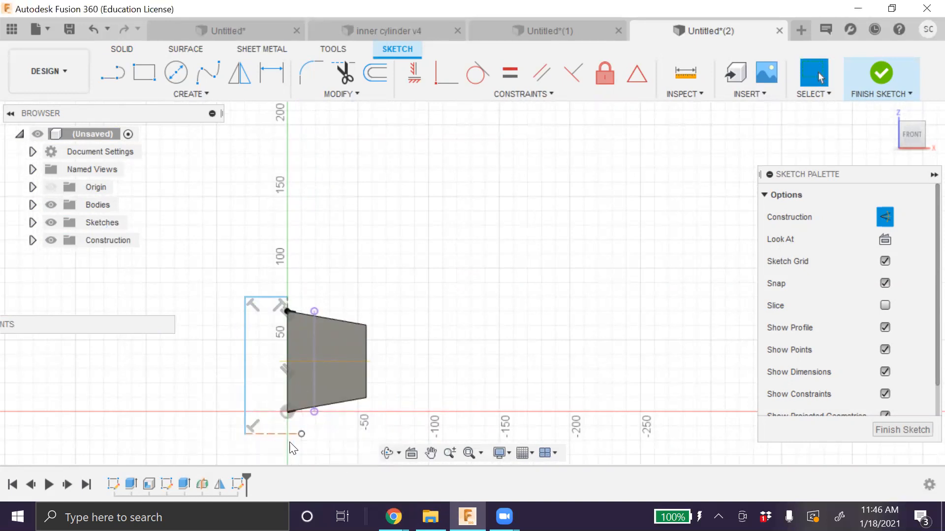
Reshape the sketched path with its free end at Z 50 mm and outer corner near X -83, Z 104 mm, and finish the sketch
{"action": "left_click", "coordinate": [245, 415]}
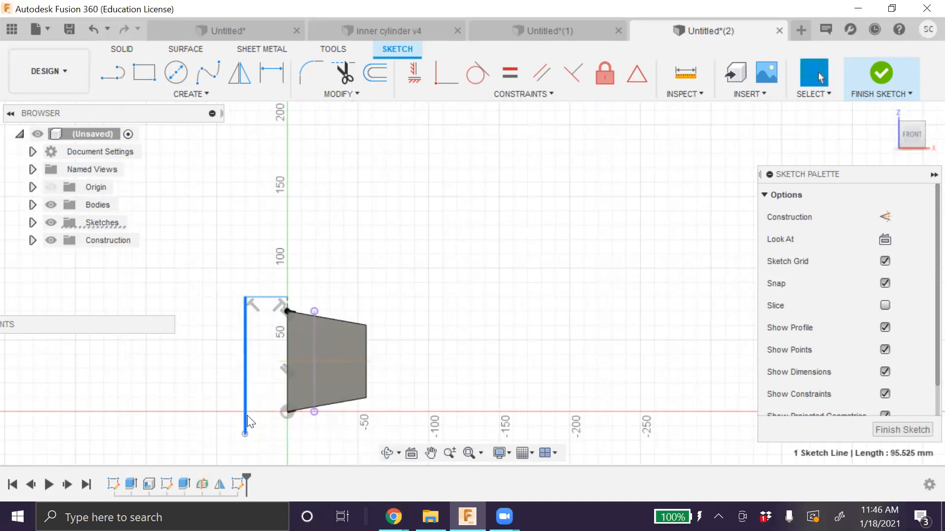
{"action": "key", "text": "x"}
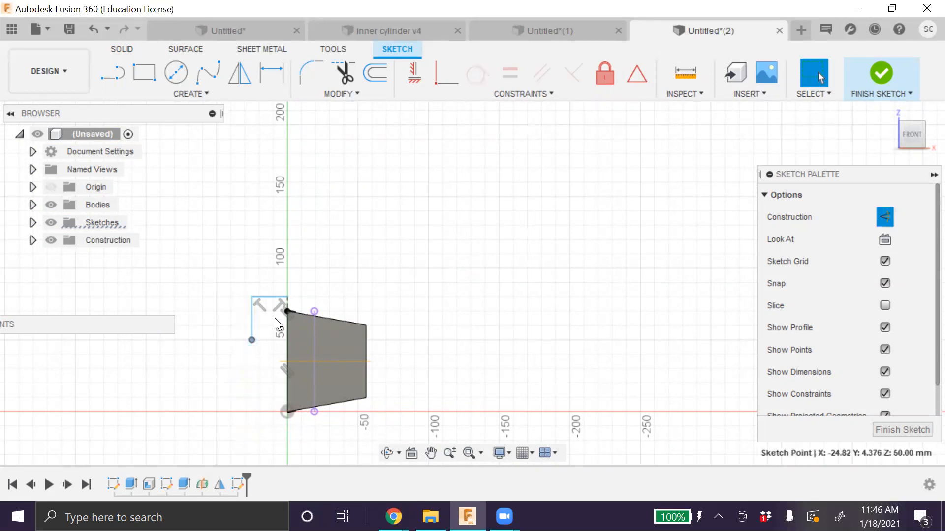
{"action": "scroll", "coordinate": [276, 317], "scroll_direction": "up", "scroll_amount": 5}
{"action": "scroll", "coordinate": [310, 305], "scroll_direction": "up", "scroll_amount": 2}
{"action": "left_click", "coordinate": [315, 278]}
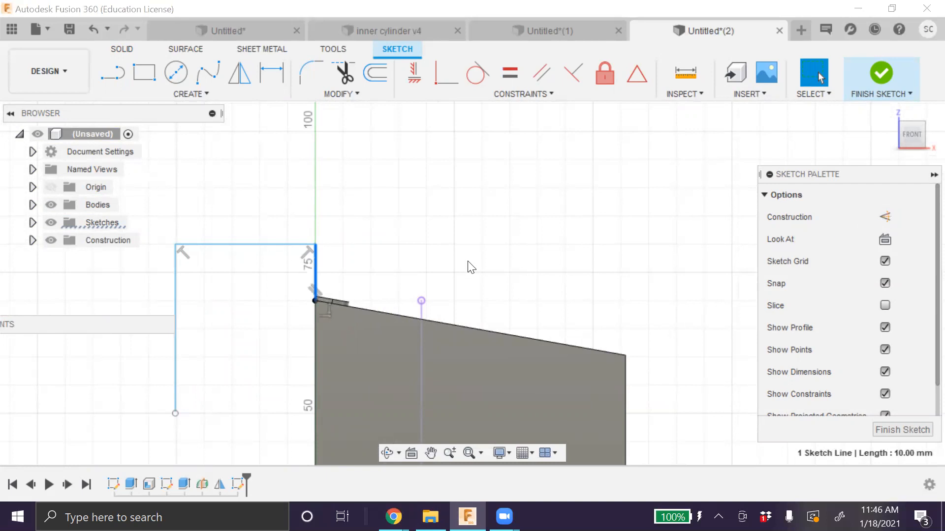
{"action": "left_click_drag", "start_coordinate": [316, 244], "coordinate": [321, 133]}
{"action": "scroll", "coordinate": [286, 393], "scroll_direction": "down", "scroll_amount": 3}
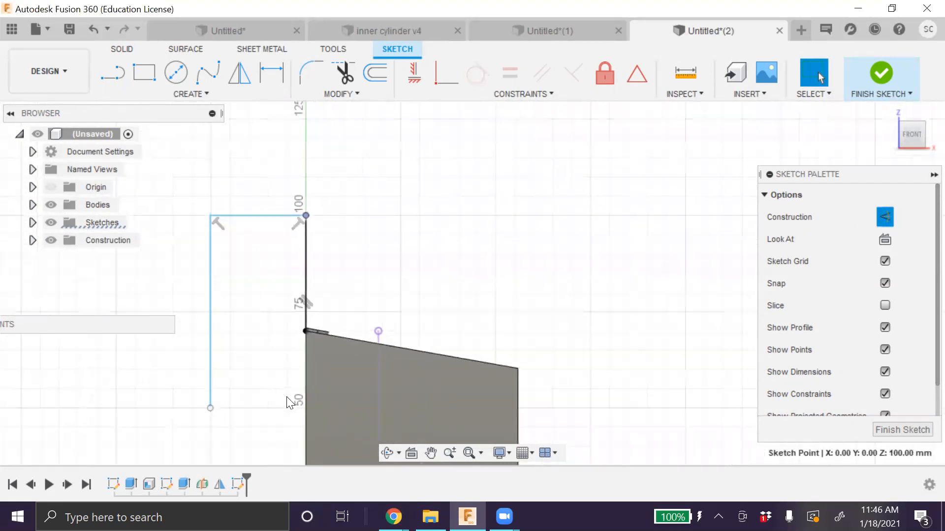
{"action": "left_click_drag", "start_coordinate": [229, 261], "coordinate": [60, 248]}
{"action": "left_click", "coordinate": [881, 74]}
Create a pipe along the chained three-line path with a 1 mm circular section as a new body
{"action": "left_click", "coordinate": [387, 452]}
{"action": "left_click_drag", "start_coordinate": [492, 344], "coordinate": [568, 376]}
{"action": "key", "text": "Escape"}
{"action": "type", "text": "spipe"}
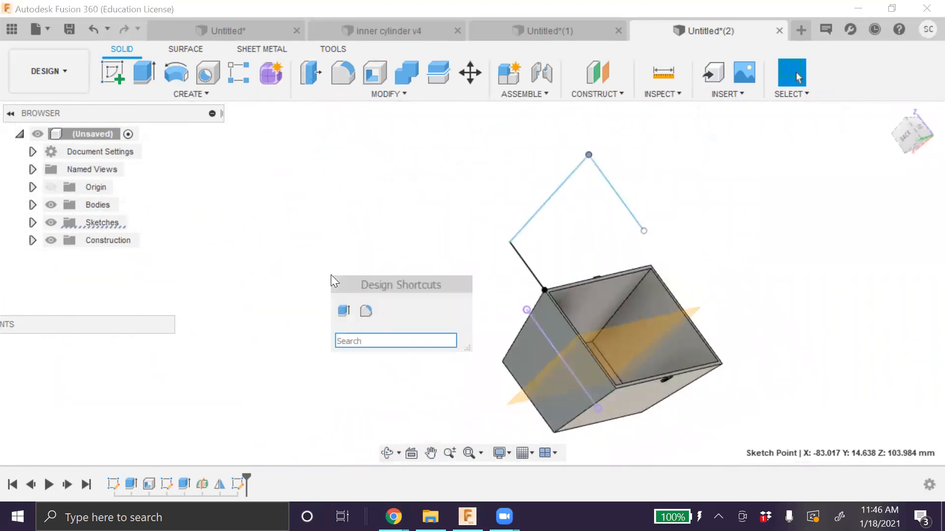
{"action": "key", "text": "Return"}
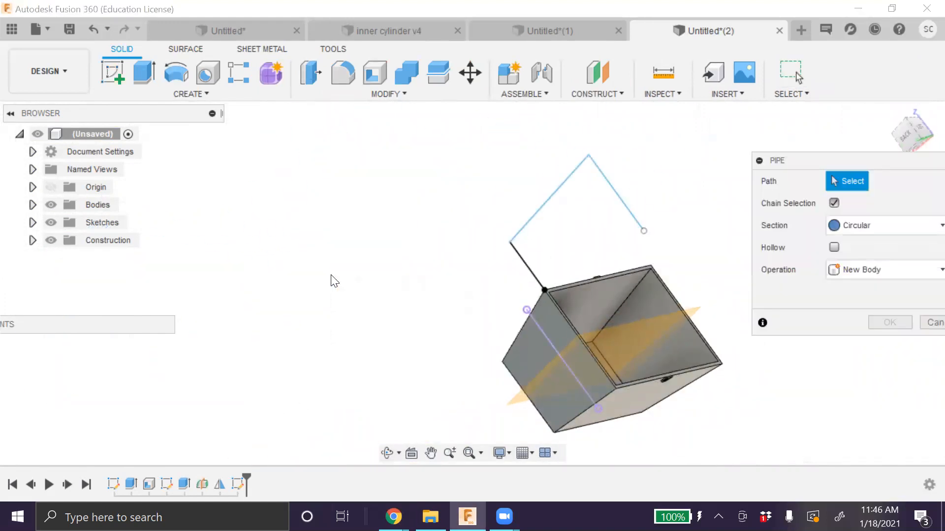
{"action": "left_click", "coordinate": [533, 228]}
{"action": "left_click", "coordinate": [892, 341]}
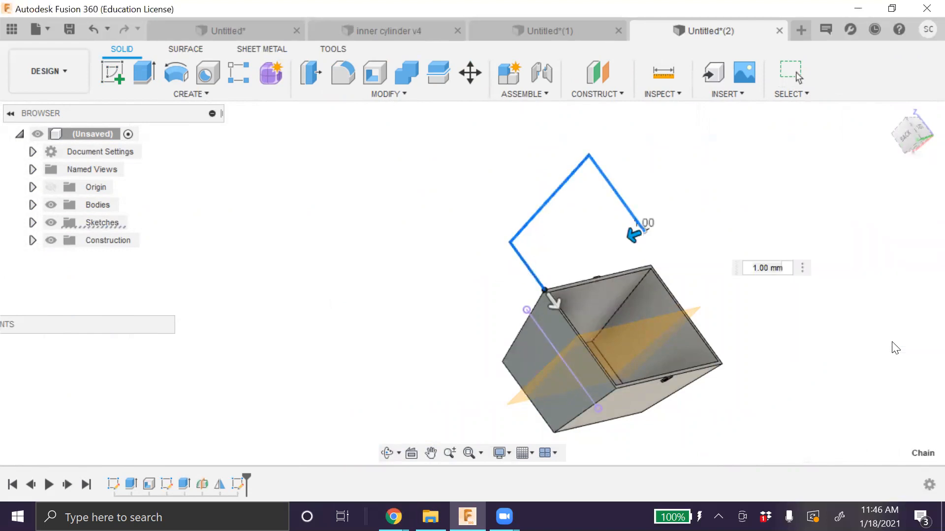
Turn the basket body and the pipe body into two separate components
{"action": "scroll", "coordinate": [606, 248], "scroll_direction": "up", "scroll_amount": 5}
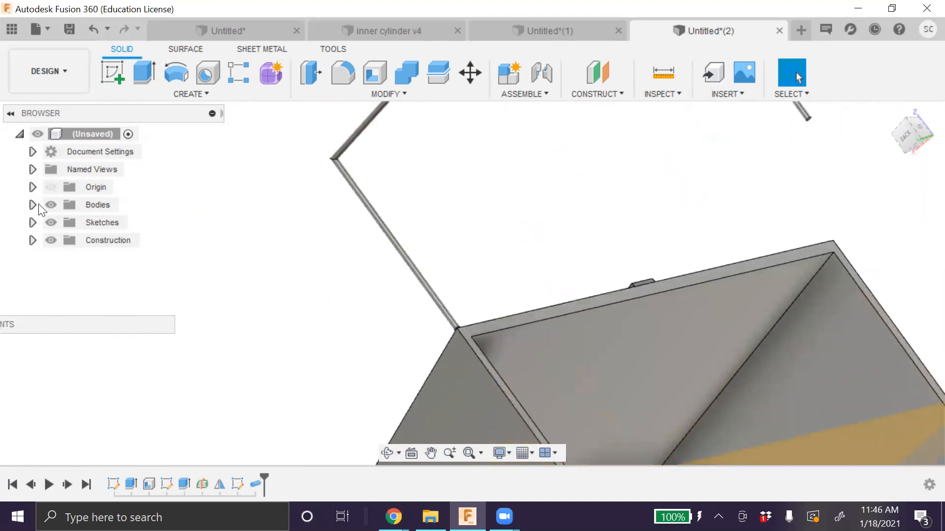
{"action": "left_click", "coordinate": [32, 205]}
{"action": "left_click", "coordinate": [103, 226]}
{"action": "right_click", "coordinate": [104, 229]}
{"action": "left_click", "coordinate": [187, 242]}
{"action": "left_click", "coordinate": [114, 224]}
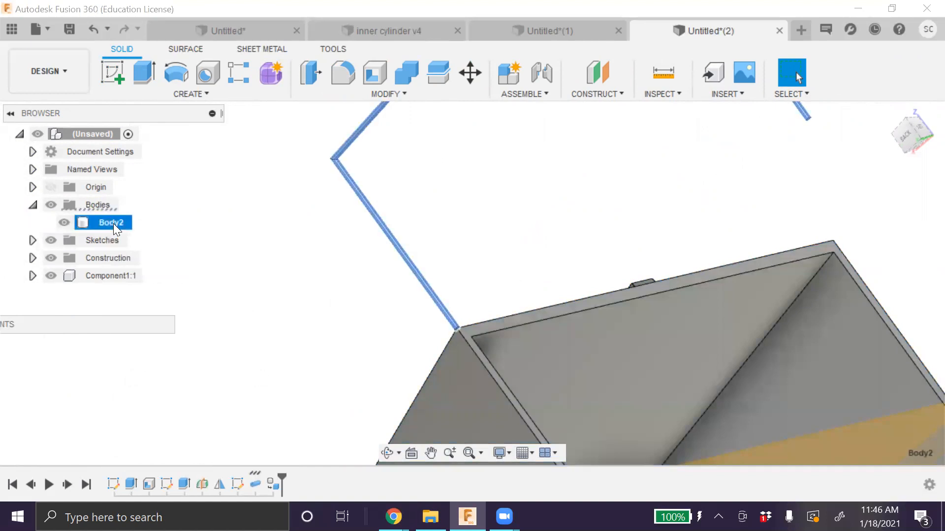
{"action": "right_click", "coordinate": [114, 223]}
{"action": "left_click", "coordinate": [178, 41]}
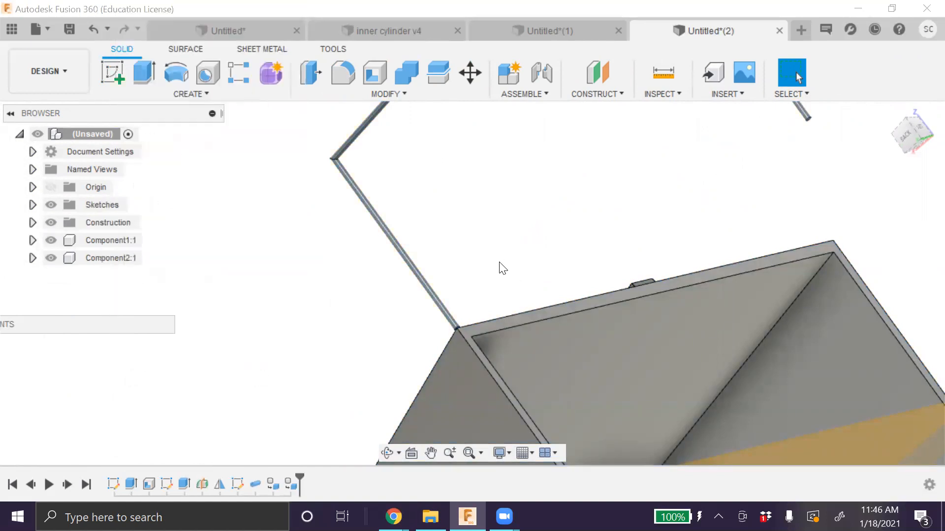
{"action": "scroll", "coordinate": [483, 289], "scroll_direction": "up", "scroll_amount": 3}
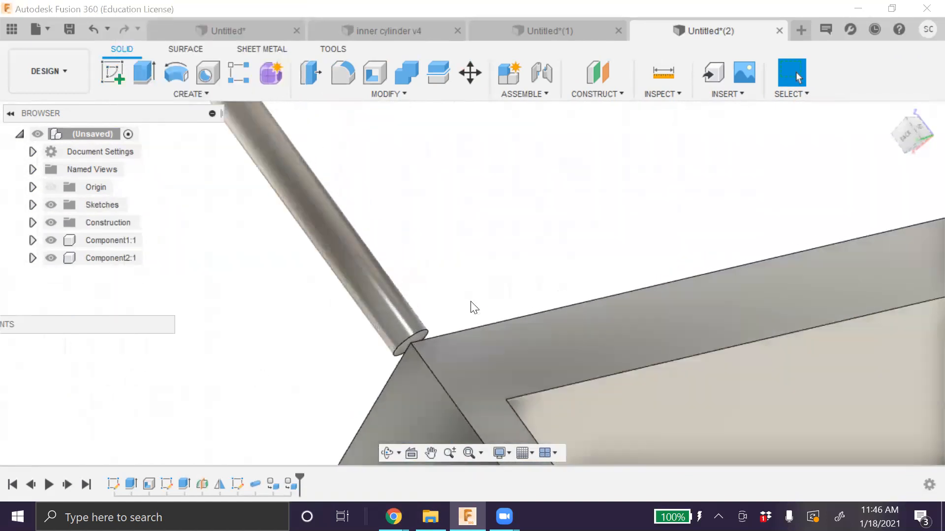
Start a joint using the centre of the pipe's end face at the rim corner as the first component snap
{"action": "scroll", "coordinate": [474, 307], "scroll_direction": "up", "scroll_amount": 2}
{"action": "key", "text": "j"}
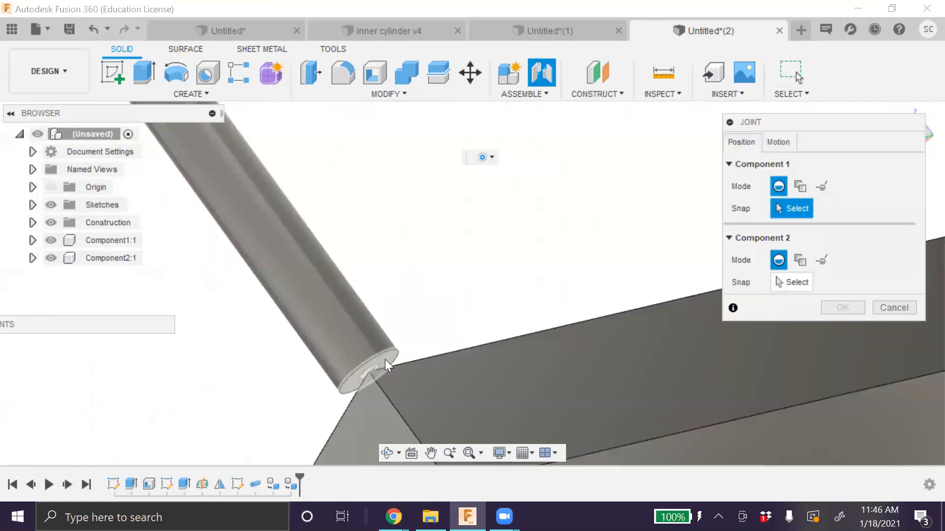
{"action": "left_click", "coordinate": [385, 359]}
{"action": "scroll", "coordinate": [467, 371], "scroll_direction": "down", "scroll_amount": 5}
{"action": "left_click_drag", "start_coordinate": [810, 122], "coordinate": [534, 113]}
{"action": "scroll", "coordinate": [890, 278], "scroll_direction": "up", "scroll_amount": 4}
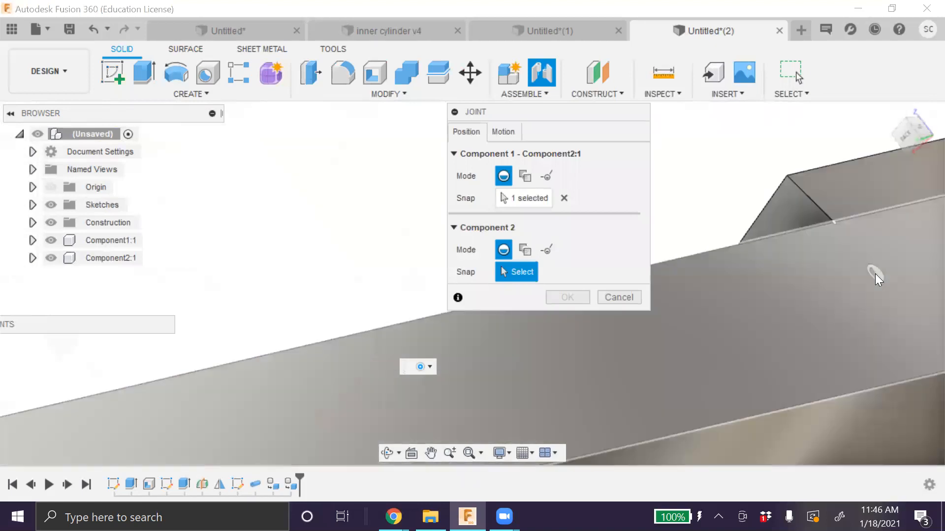
Snap the joint's second component to the centre of the round hole in the basket's handle lug
{"action": "left_click", "coordinate": [389, 453]}
{"action": "left_click_drag", "start_coordinate": [482, 404], "coordinate": [526, 425]}
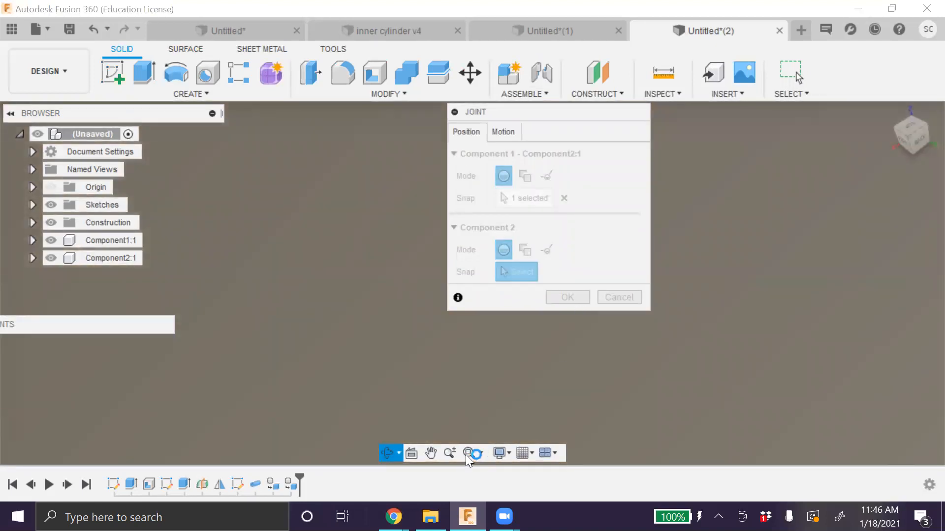
{"action": "left_click_drag", "start_coordinate": [465, 448], "coordinate": [473, 438]}
{"action": "scroll", "coordinate": [521, 306], "scroll_direction": "up", "scroll_amount": 5}
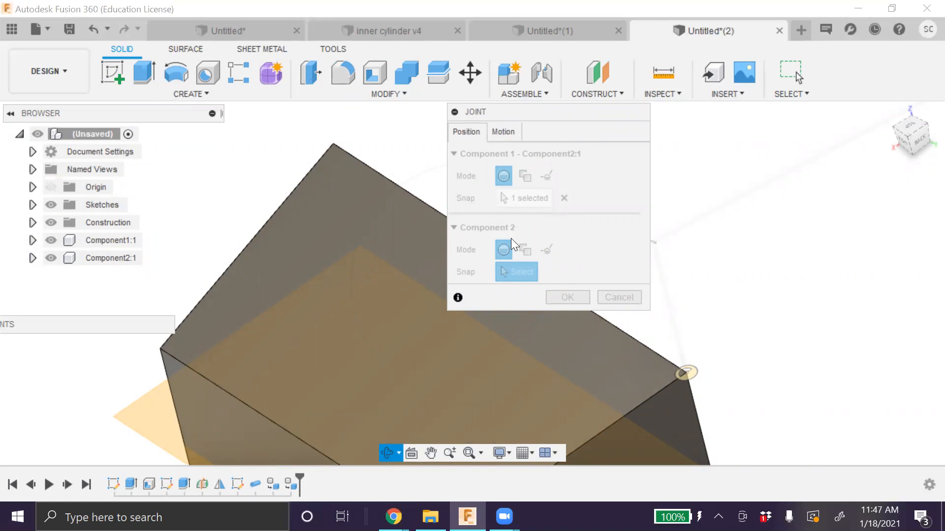
{"action": "key", "text": "Escape"}
{"action": "left_click_drag", "start_coordinate": [524, 125], "coordinate": [827, 147]}
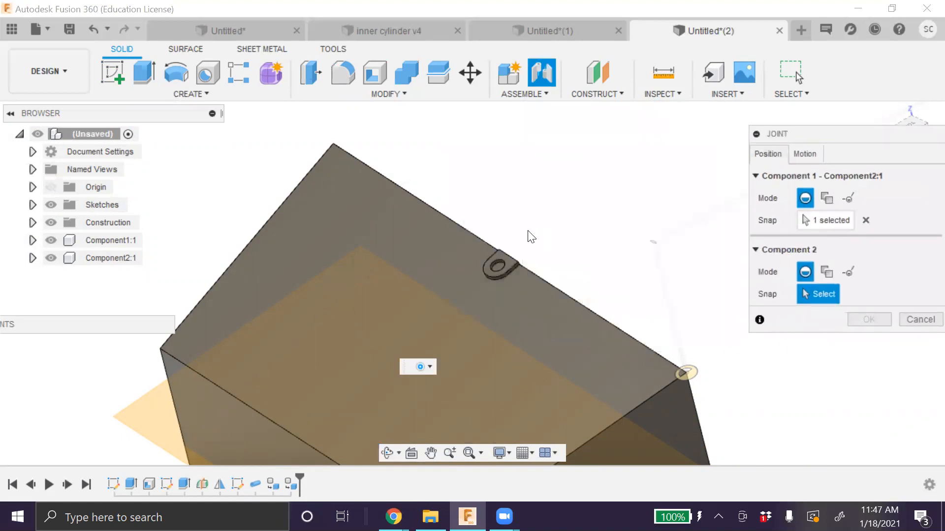
{"action": "scroll", "coordinate": [497, 268], "scroll_direction": "up", "scroll_amount": 5}
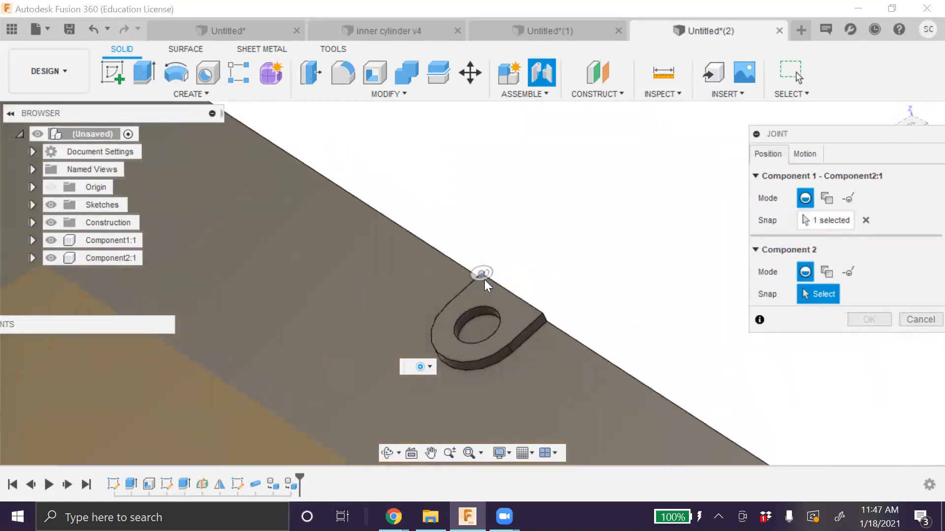
{"action": "left_click", "coordinate": [469, 314]}
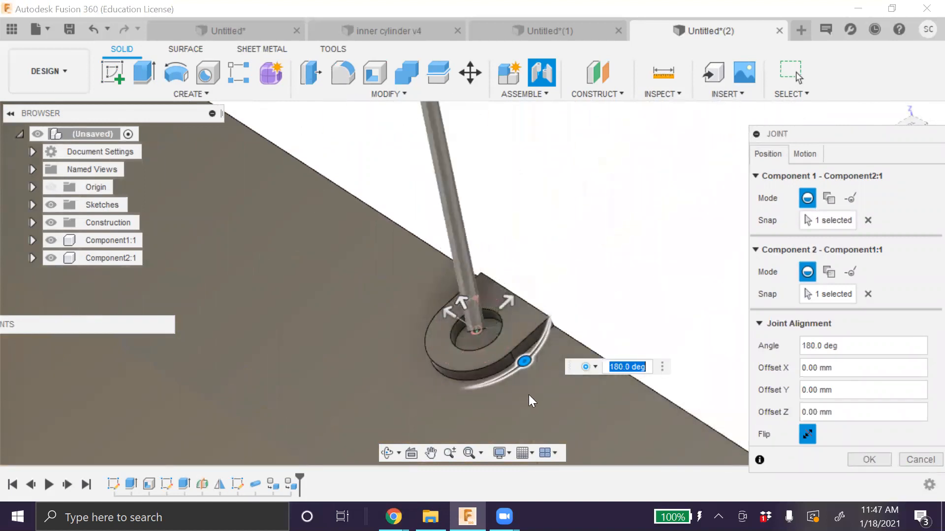
Set the joint's motion type to Revolute, comparing it with Rigid
{"action": "left_click", "coordinate": [590, 369]}
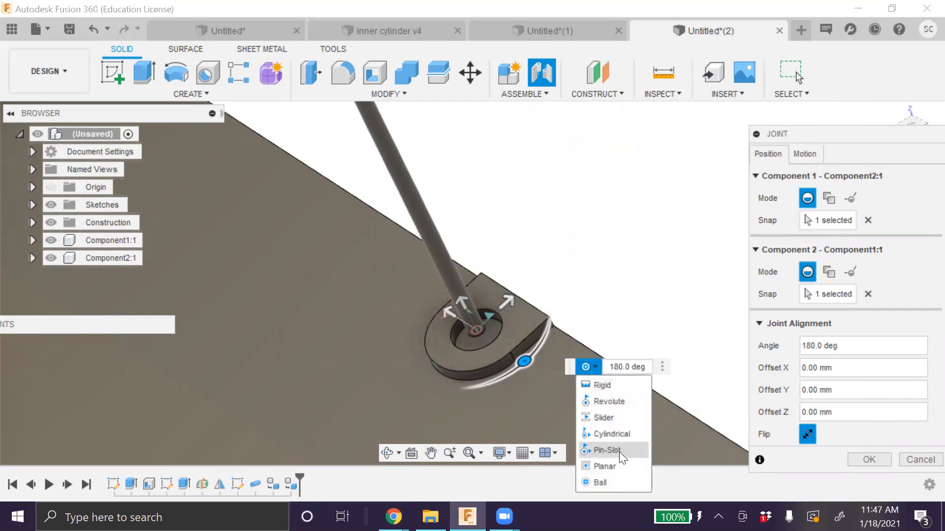
{"action": "left_click", "coordinate": [611, 406]}
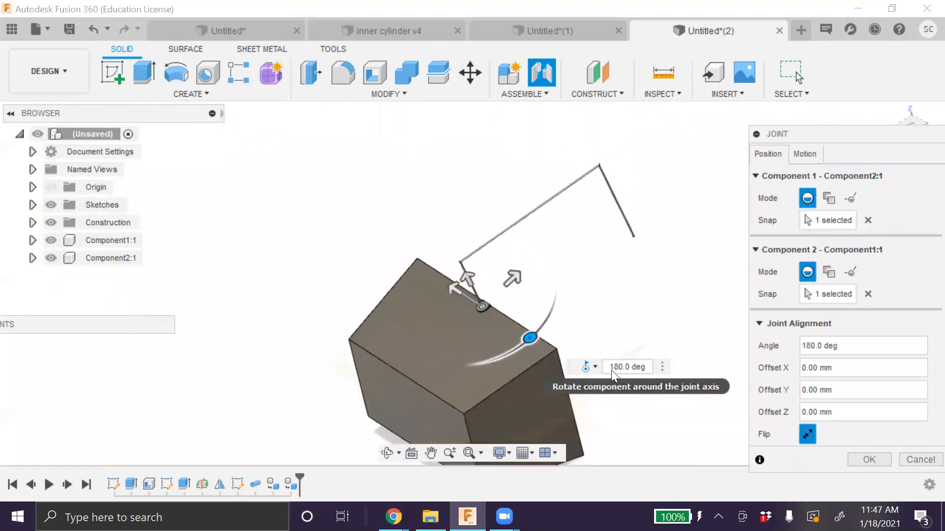
{"action": "left_click", "coordinate": [587, 368]}
{"action": "left_click", "coordinate": [598, 403]}
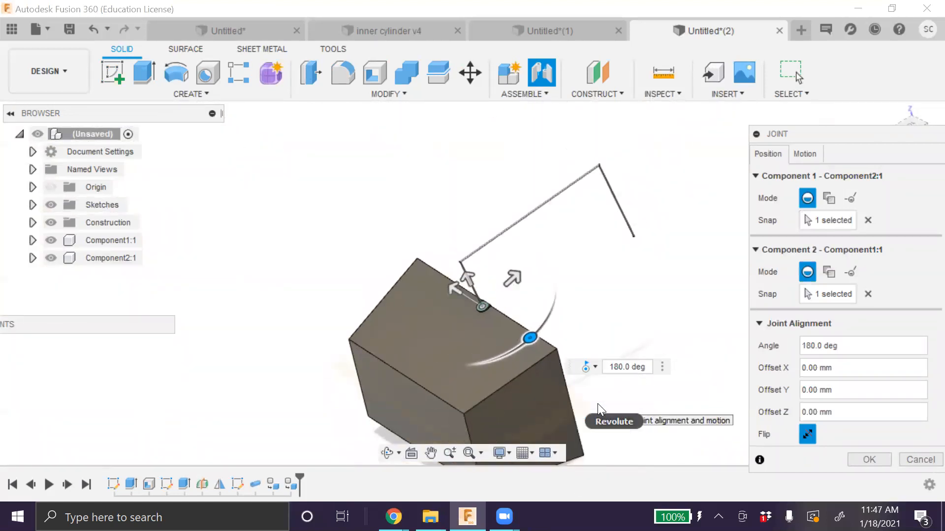
{"action": "left_click", "coordinate": [585, 370]}
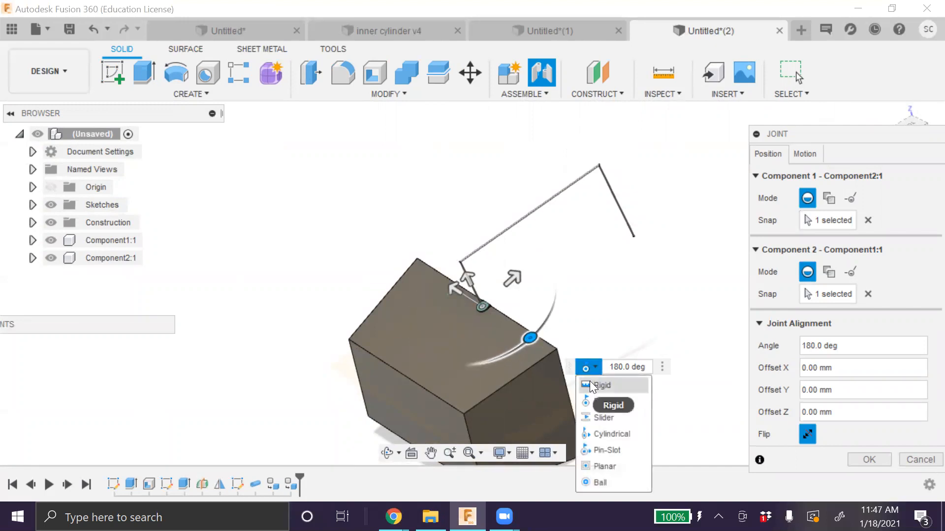
{"action": "left_click", "coordinate": [590, 385]}
{"action": "left_click", "coordinate": [585, 366]}
{"action": "left_click", "coordinate": [590, 399]}
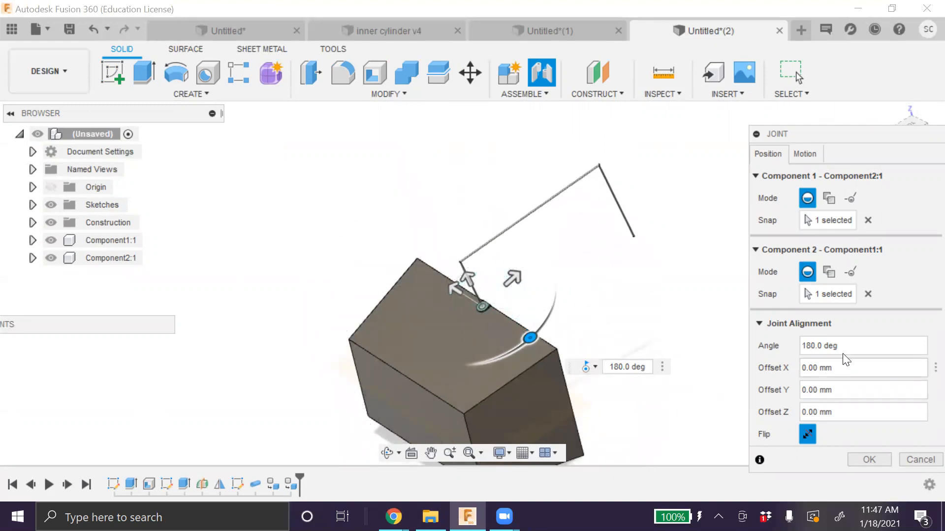
Try a joint alignment angle of 90 degrees and preview the Revolute motion
{"action": "left_click_drag", "start_coordinate": [848, 345], "coordinate": [778, 346]}
{"action": "type", "text": "90"}
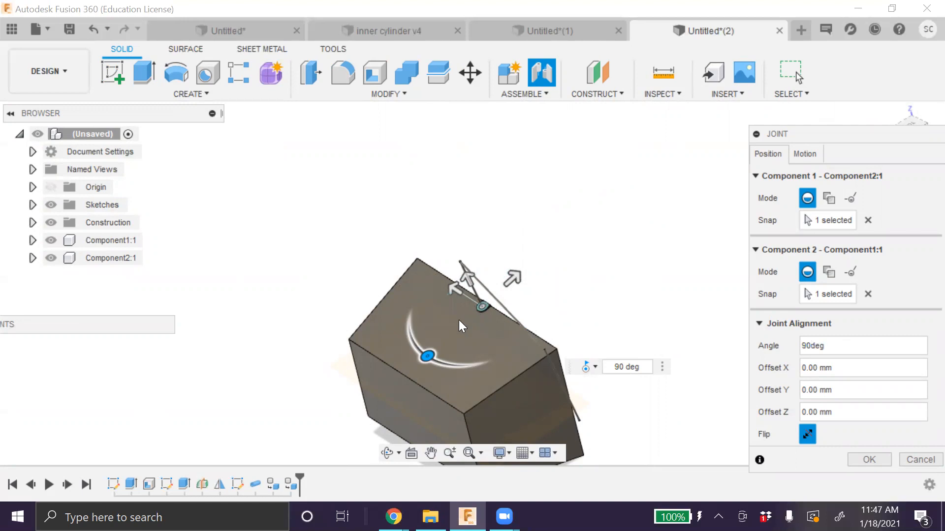
{"action": "left_click", "coordinate": [588, 367]}
{"action": "left_click", "coordinate": [586, 384]}
{"action": "left_click", "coordinate": [587, 366]}
{"action": "left_click", "coordinate": [608, 401]}
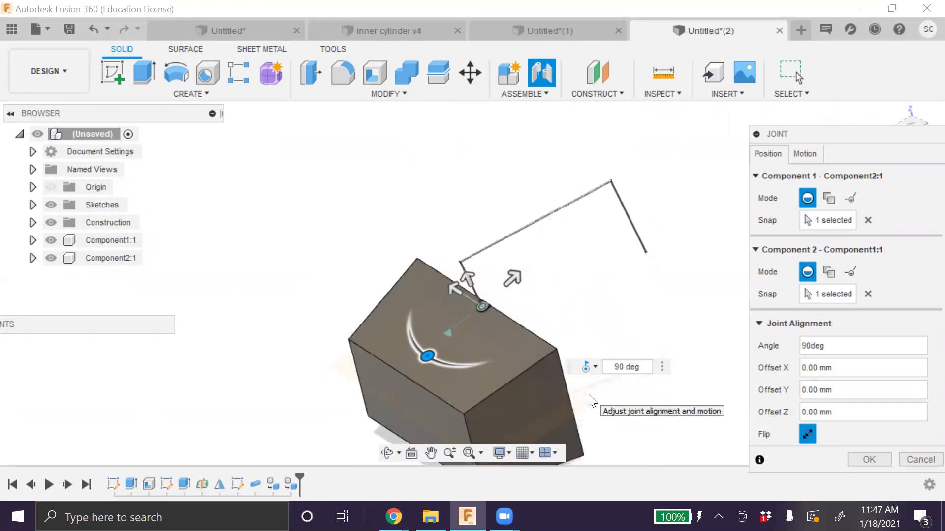
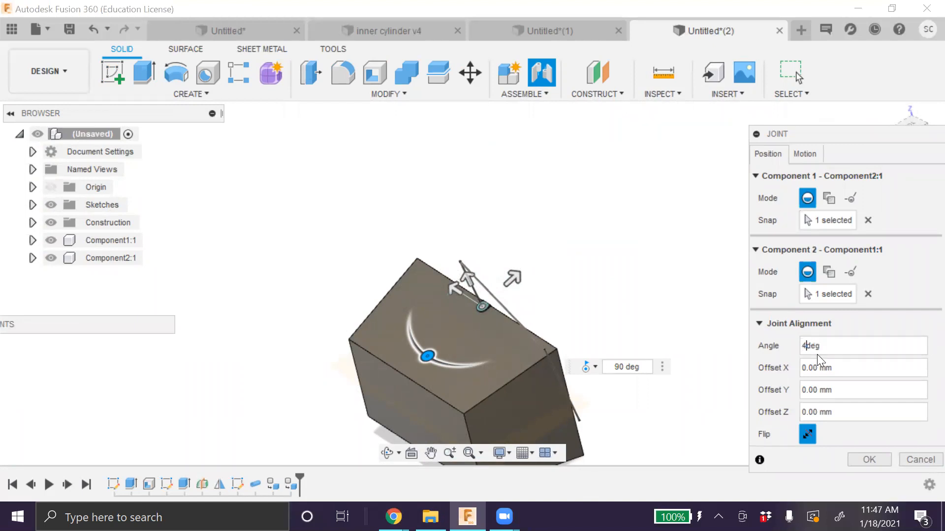
Change the joint alignment angle to 45 degrees and preview the Revolute motion from there
{"action": "type", "text": "5"}
{"action": "left_click", "coordinate": [584, 368]}
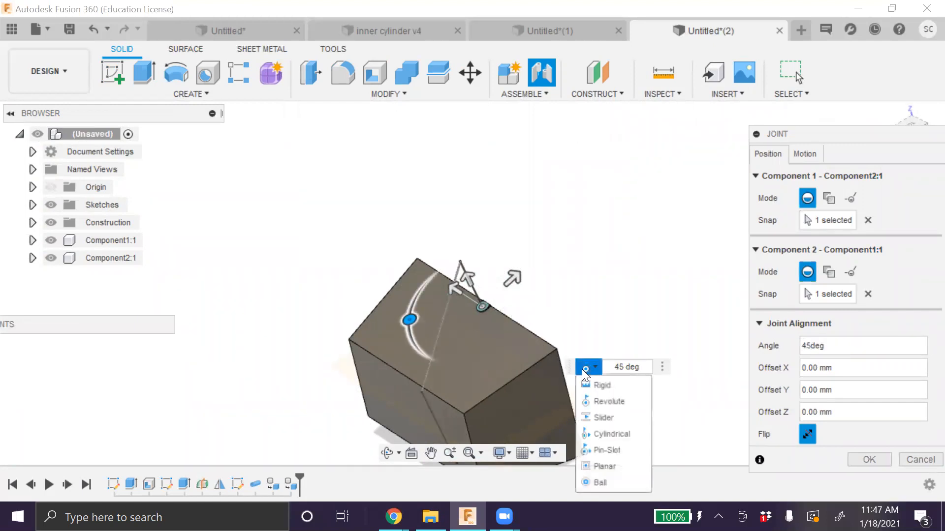
{"action": "left_click", "coordinate": [595, 400]}
{"action": "left_click", "coordinate": [592, 370]}
{"action": "left_click", "coordinate": [597, 401]}
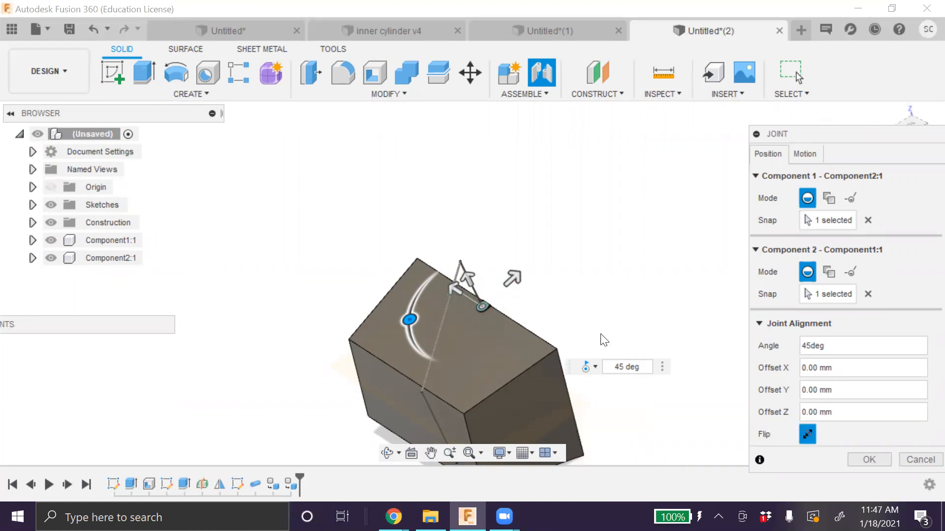
Switch between Rigid and Revolute motion, keep Revolute about the Z axis, and finish the joint
{"action": "left_click", "coordinate": [585, 368]}
{"action": "left_click", "coordinate": [590, 385]}
{"action": "left_click", "coordinate": [594, 366]}
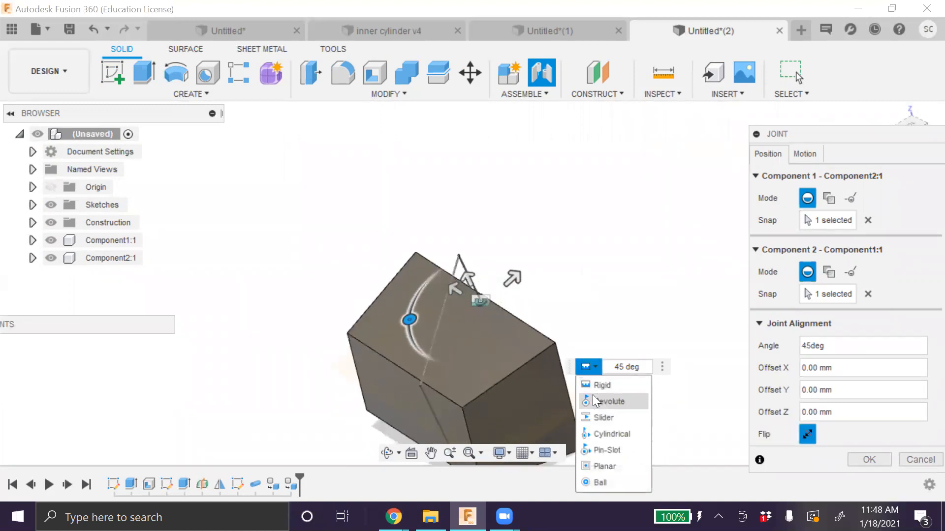
{"action": "left_click", "coordinate": [594, 400]}
{"action": "left_click", "coordinate": [589, 368]}
{"action": "left_click", "coordinate": [589, 385]}
{"action": "left_click", "coordinate": [587, 369]}
{"action": "left_click", "coordinate": [584, 400]}
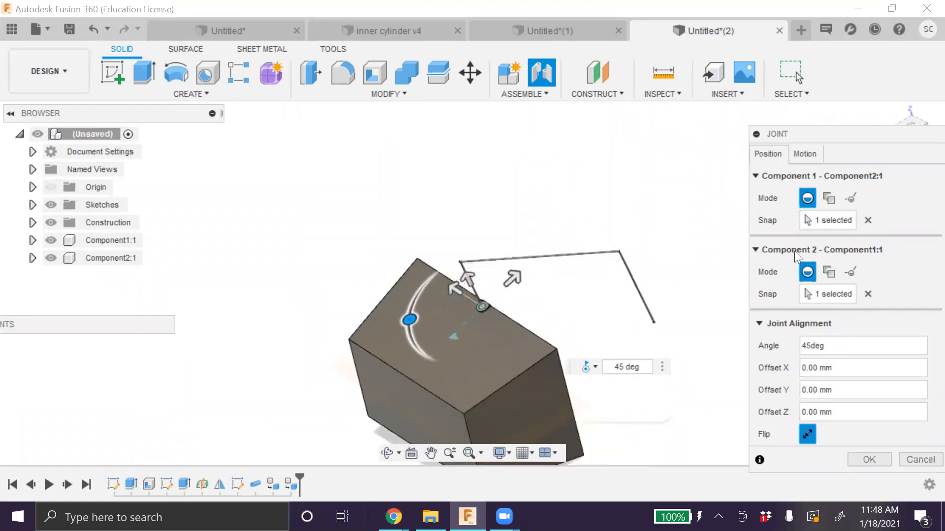
{"action": "left_click", "coordinate": [802, 154]}
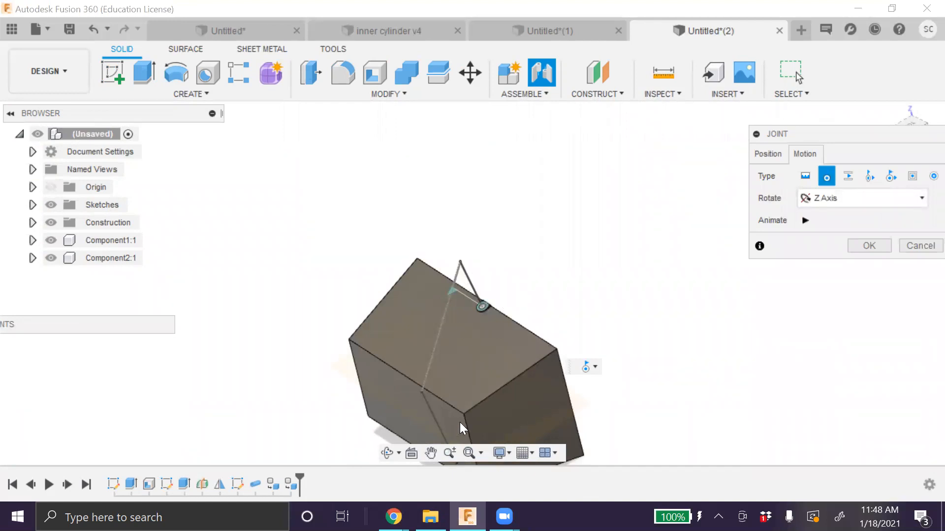
{"action": "left_click", "coordinate": [871, 246]}
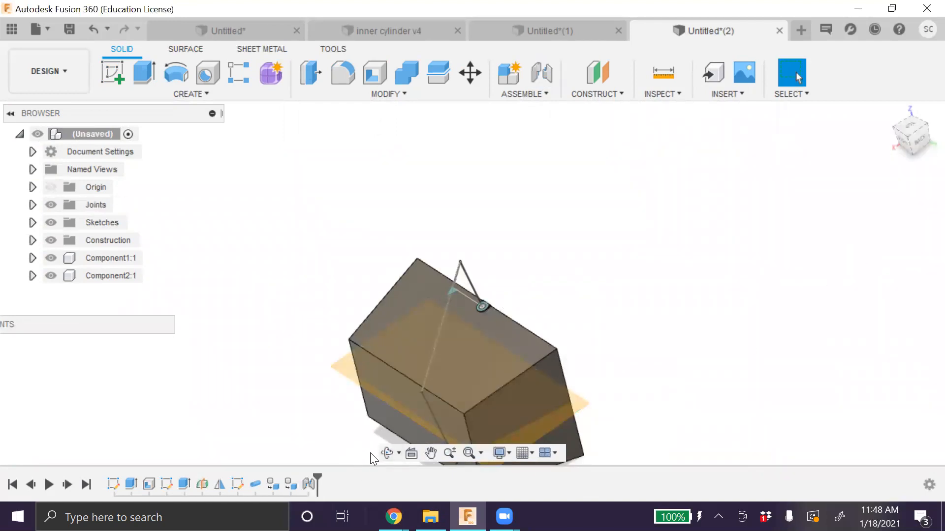
Edit the revolute joint and set its alignment angle to 0 degrees
{"action": "left_click", "coordinate": [388, 453]}
{"action": "left_click_drag", "start_coordinate": [388, 433], "coordinate": [388, 329]}
{"action": "key", "text": "Escape"}
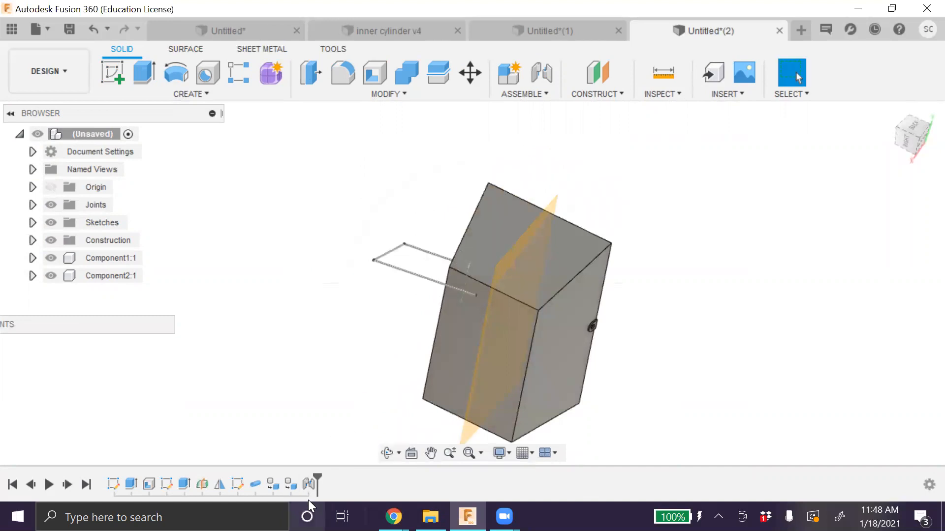
{"action": "right_click", "coordinate": [309, 484]}
{"action": "left_click", "coordinate": [350, 415]}
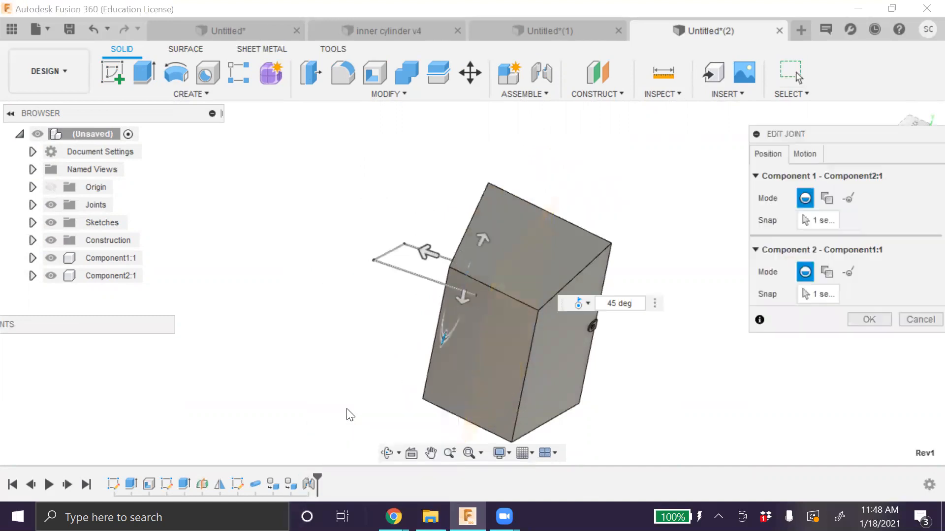
{"action": "left_click", "coordinate": [911, 346]}
{"action": "key", "text": "BackSpace"}
{"action": "key", "text": "BackSpace"}
{"action": "key", "text": "BackSpace"}
{"action": "key", "text": "BackSpace"}
{"action": "key", "text": "BackSpace"}
{"action": "key", "text": "BackSpace"}
{"action": "type", "text": "0"}
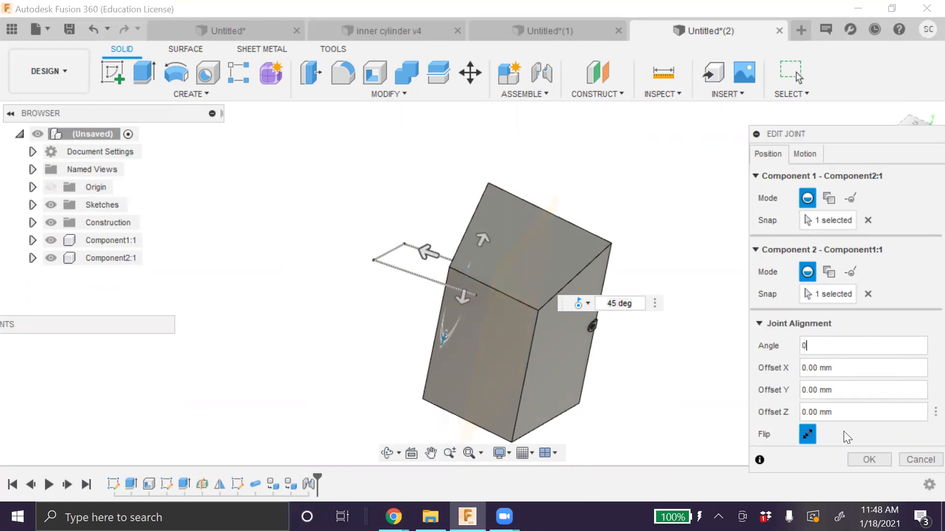
{"action": "left_click", "coordinate": [862, 460]}
Edit the revolute joint again, rotate the pipe around its axis, and set the alignment angle to 180 degrees
{"action": "left_click", "coordinate": [387, 453]}
{"action": "left_click_drag", "start_coordinate": [389, 446], "coordinate": [605, 348]}
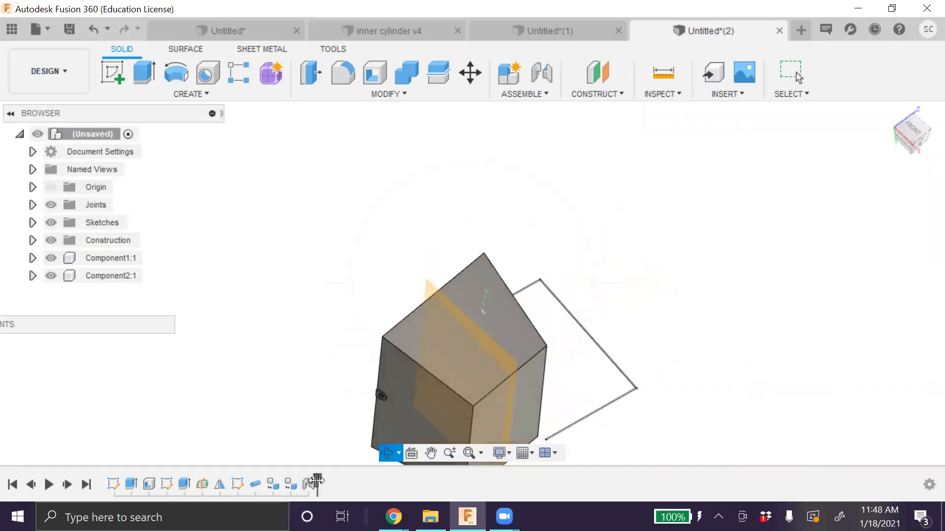
{"action": "left_click", "coordinate": [310, 483]}
{"action": "right_click", "coordinate": [310, 483]}
{"action": "left_click", "coordinate": [345, 417]}
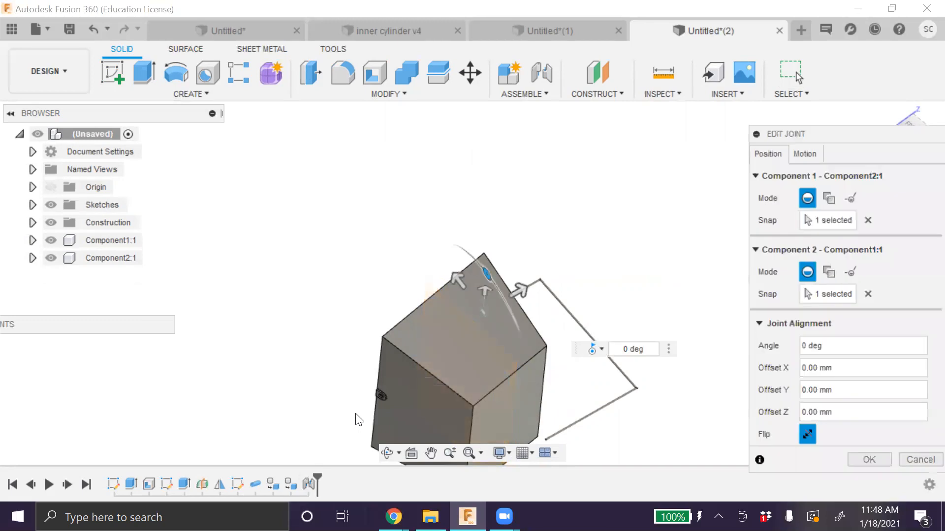
{"action": "left_click_drag", "start_coordinate": [482, 270], "coordinate": [378, 169]}
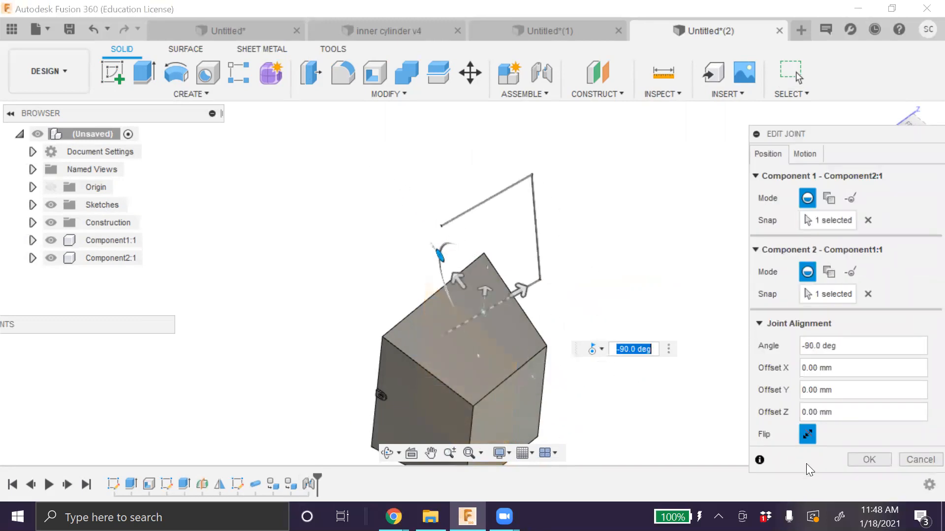
{"action": "left_click", "coordinate": [845, 342]}
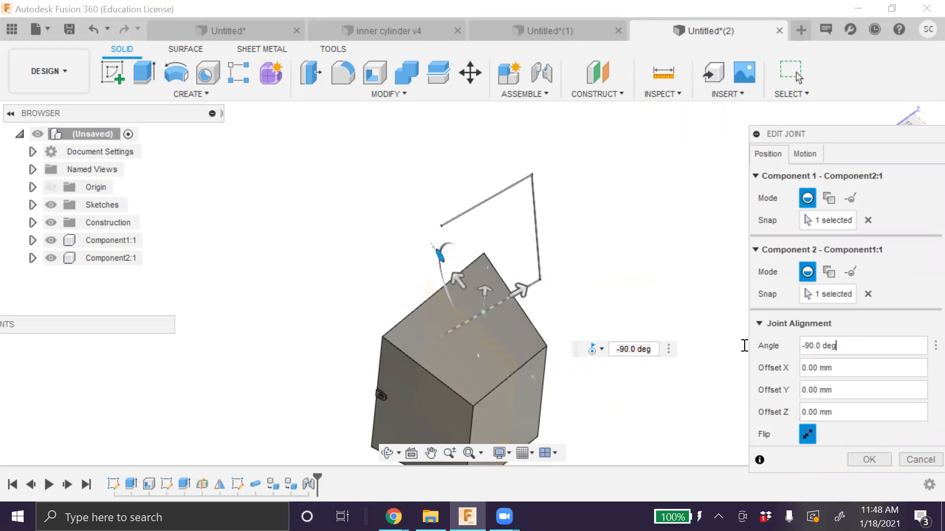
{"action": "key", "text": "BackSpace"}
{"action": "key", "text": "BackSpace"}
{"action": "key", "text": "BackSpace"}
{"action": "key", "text": "BackSpace"}
{"action": "key", "text": "BackSpace"}
{"action": "key", "text": "BackSpace"}
{"action": "key", "text": "BackSpace"}
{"action": "key", "text": "BackSpace"}
{"action": "key", "text": "BackSpace"}
{"action": "type", "text": "180"}
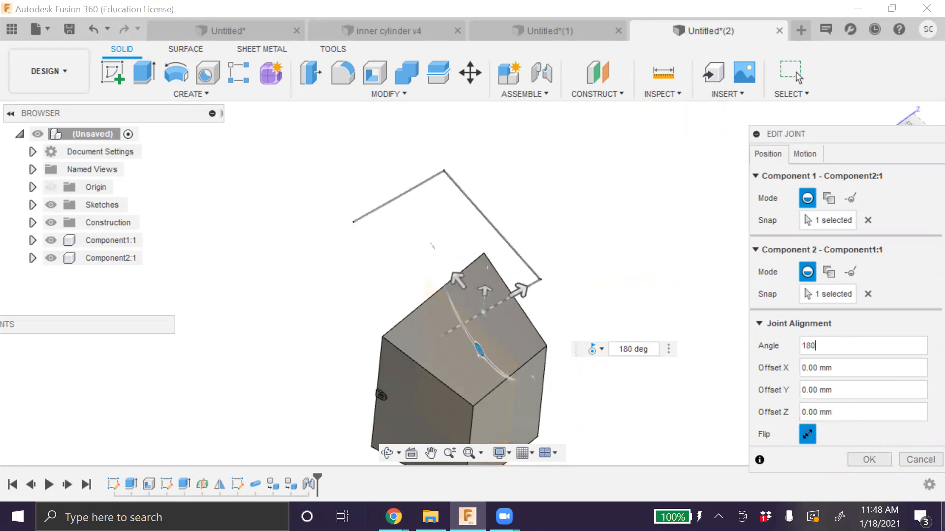
{"action": "left_click", "coordinate": [878, 462]}
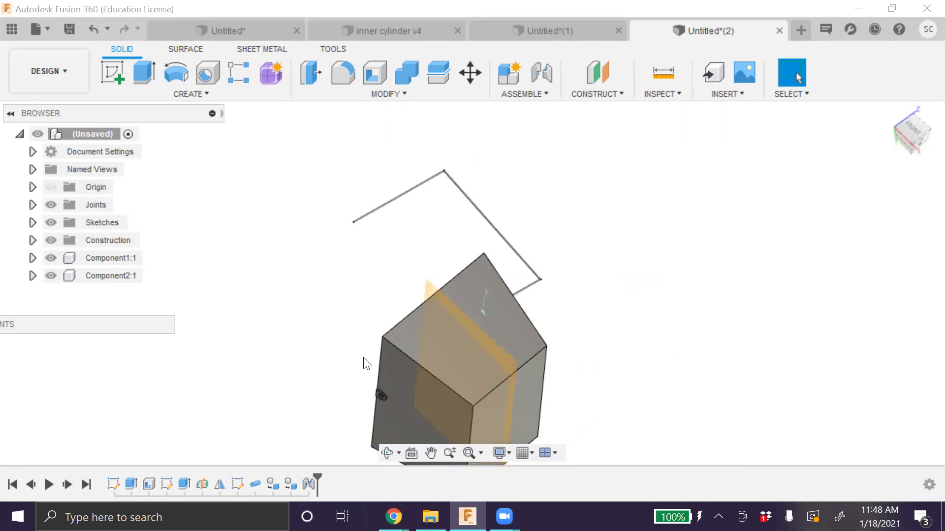
Create an offset construction plane on the end face of the pipe's free end
{"action": "left_click", "coordinate": [387, 453]}
{"action": "left_click_drag", "start_coordinate": [360, 377], "coordinate": [484, 348]}
{"action": "key", "text": "Escape"}
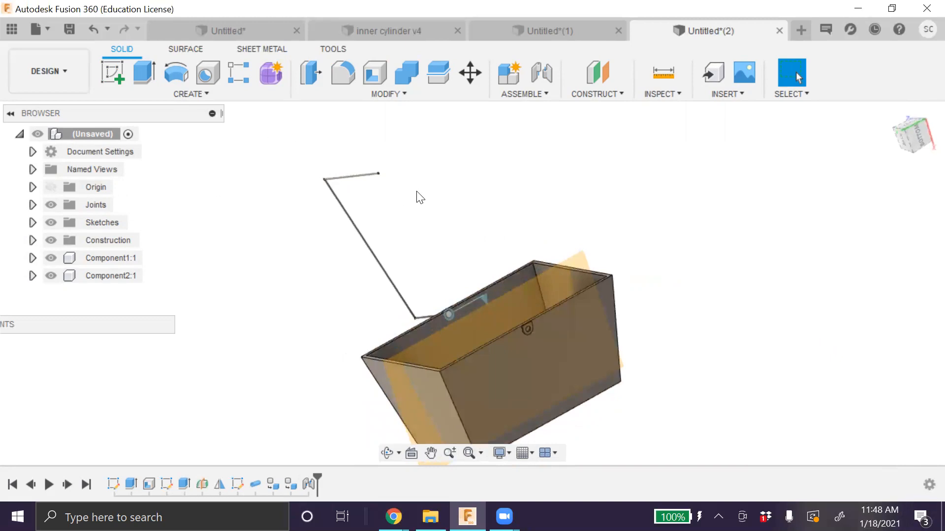
{"action": "scroll", "coordinate": [381, 200], "scroll_direction": "up", "scroll_amount": 5}
{"action": "scroll", "coordinate": [382, 197], "scroll_direction": "up", "scroll_amount": 5}
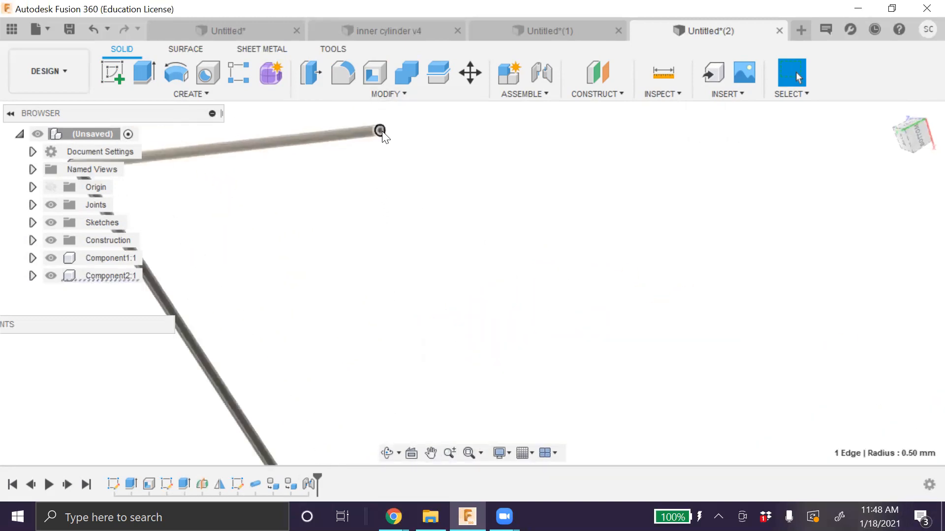
{"action": "left_click", "coordinate": [599, 82]}
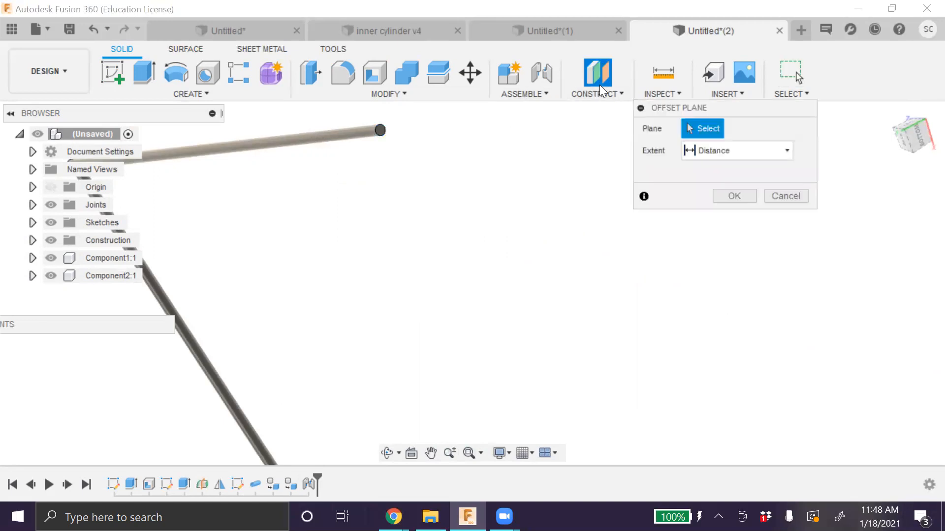
{"action": "left_click", "coordinate": [380, 130]}
{"action": "left_click", "coordinate": [734, 198]}
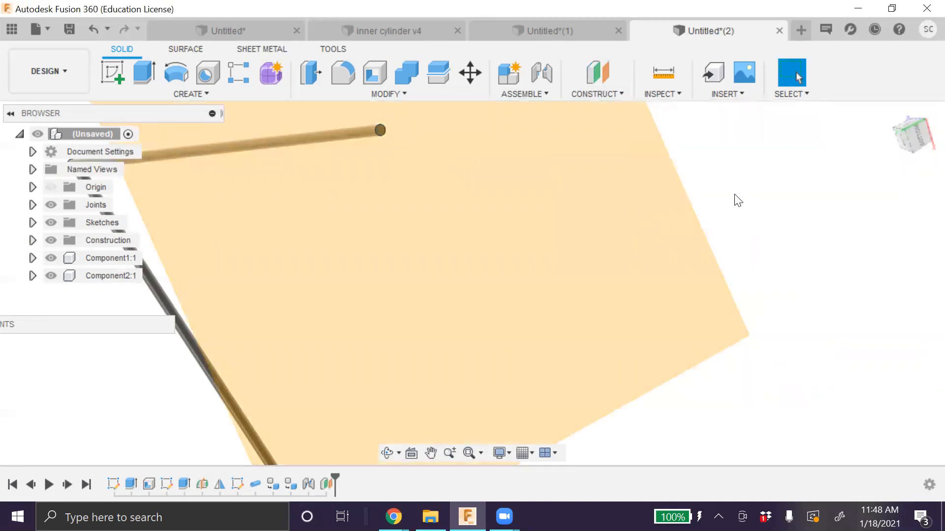
{"action": "scroll", "coordinate": [502, 217], "scroll_direction": "down", "scroll_amount": 5}
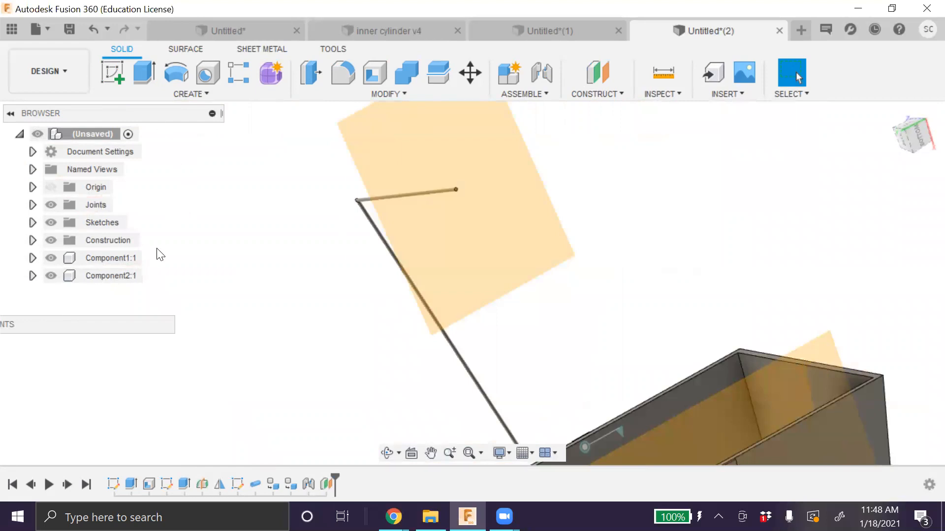
Mirror the pipe handle body across the construction plane at its free end, as a new body
{"action": "type", "text": "s"}
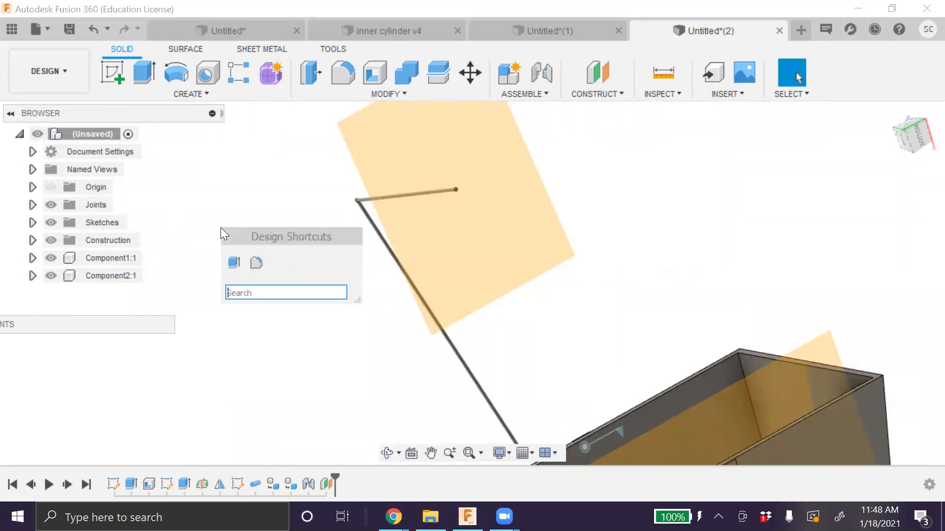
{"action": "type", "text": "mirr"}
{"action": "key", "text": "Return"}
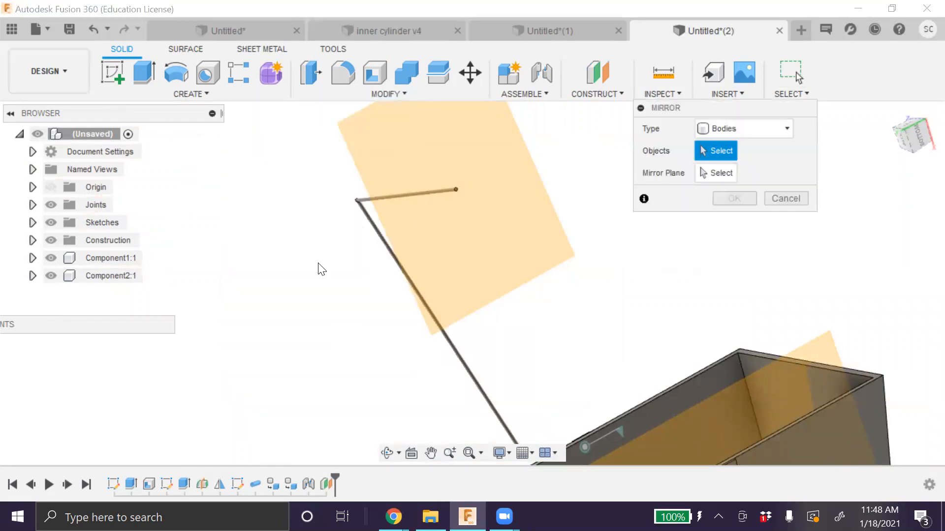
{"action": "left_click", "coordinate": [371, 221]}
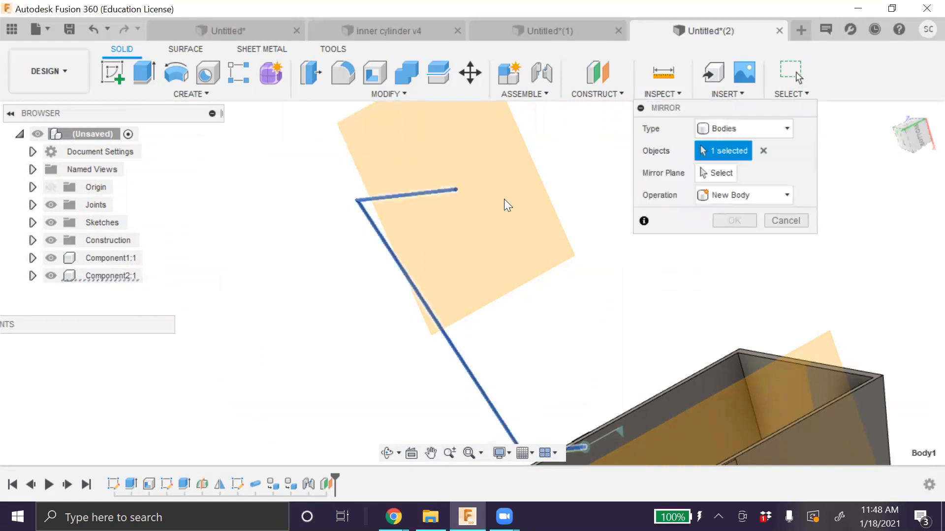
{"action": "scroll", "coordinate": [492, 199], "scroll_direction": "up", "scroll_amount": 3}
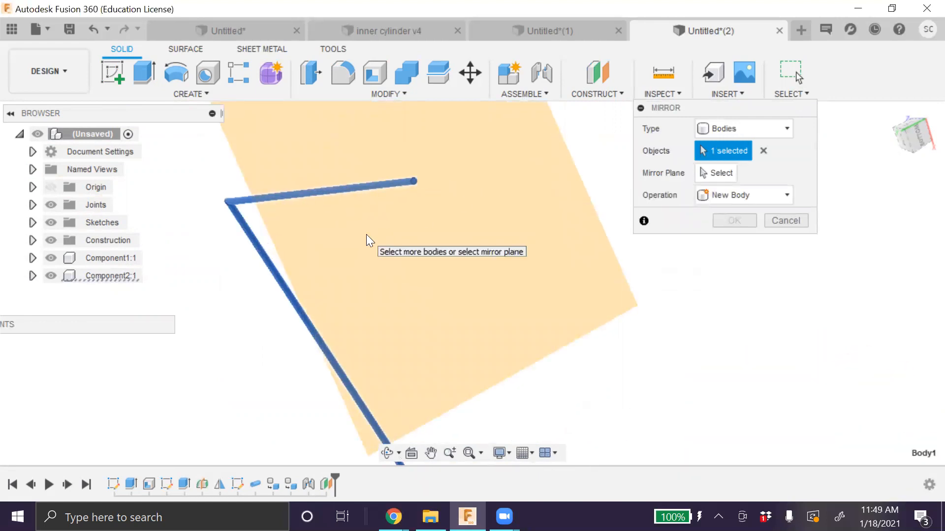
{"action": "scroll", "coordinate": [370, 244], "scroll_direction": "down", "scroll_amount": 4}
{"action": "left_click", "coordinate": [730, 174]}
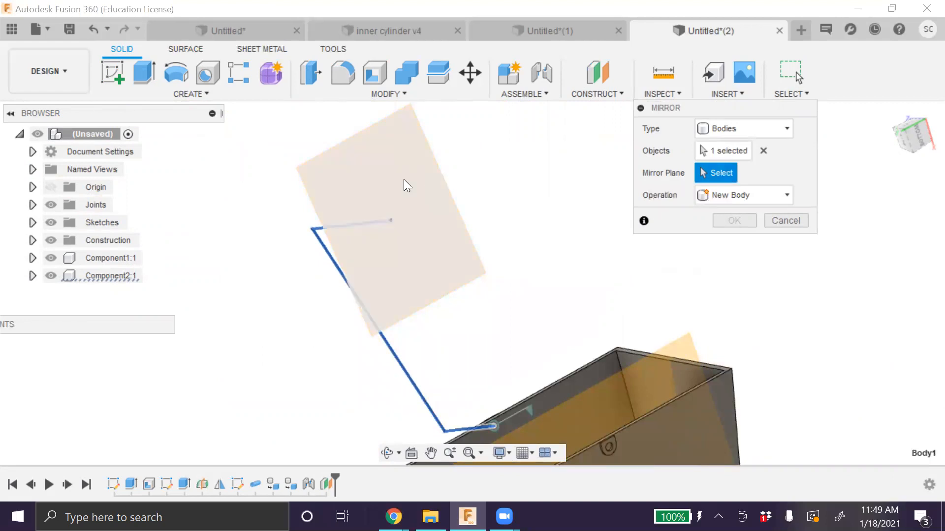
{"action": "left_click", "coordinate": [397, 184]}
{"action": "scroll", "coordinate": [497, 291], "scroll_direction": "down", "scroll_amount": 2}
{"action": "left_click", "coordinate": [732, 221]}
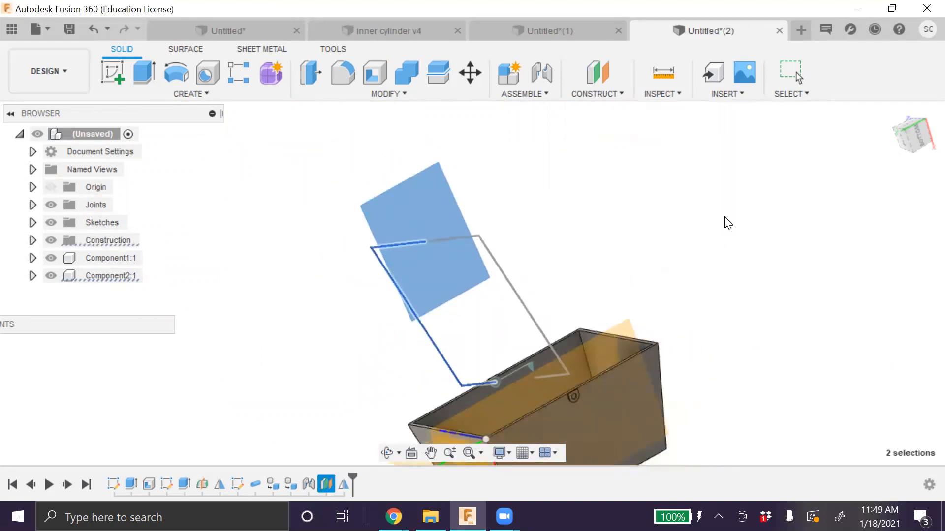
Try moving the mirrored handle, and examine how its far end lines up with the opposite lug
{"action": "mouse_move", "coordinate": [554, 376]}
{"action": "left_mouse_down"}
{"action": "mouse_move", "coordinate": [581, 392]}
{"action": "mouse_move", "coordinate": [604, 286]}
{"action": "mouse_move", "coordinate": [534, 306]}
{"action": "mouse_move", "coordinate": [546, 329]}
{"action": "left_mouse_up"}
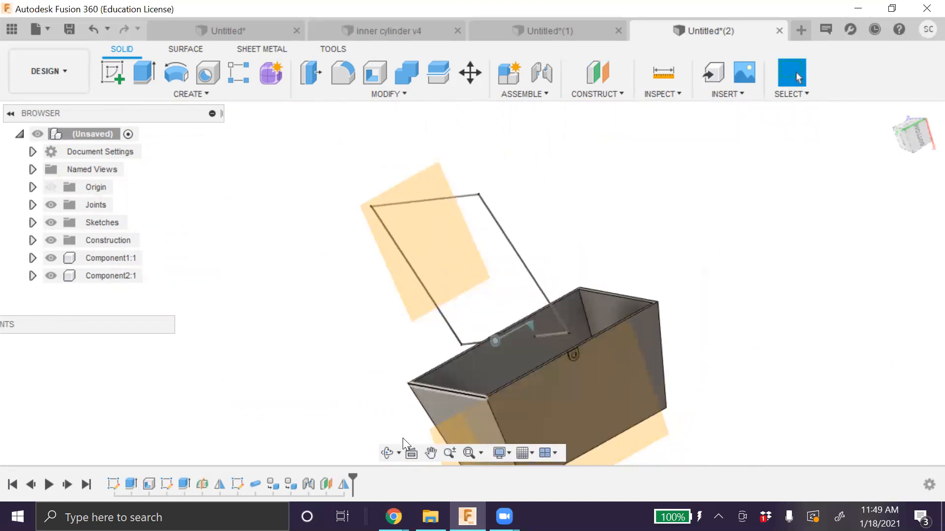
{"action": "left_click", "coordinate": [387, 453]}
{"action": "left_click_drag", "start_coordinate": [375, 391], "coordinate": [483, 376]}
{"action": "scroll", "coordinate": [566, 348], "scroll_direction": "up", "scroll_amount": 5}
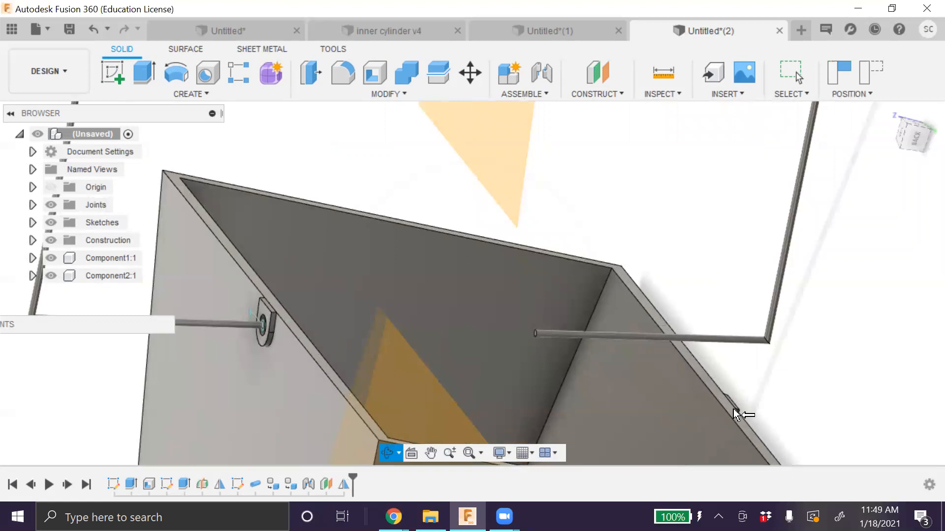
{"action": "scroll", "coordinate": [543, 343], "scroll_direction": "down", "scroll_amount": 5}
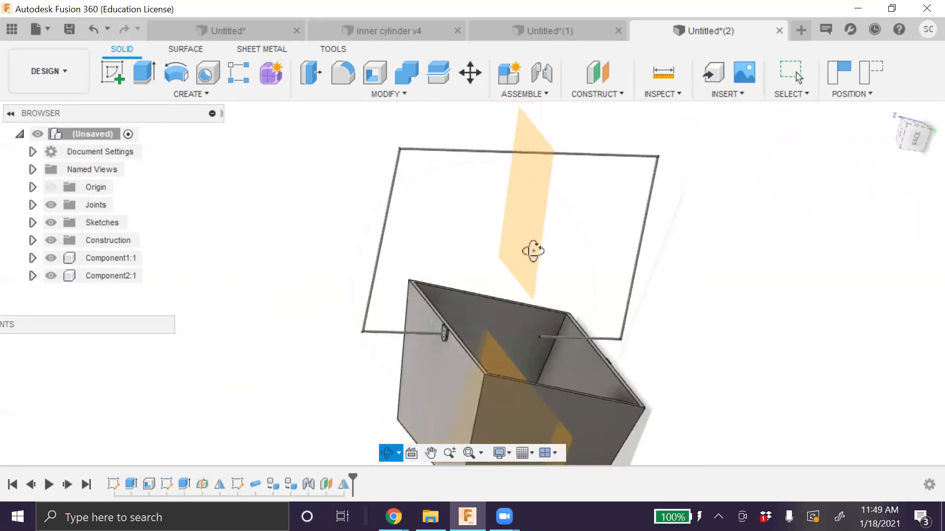
{"action": "scroll", "coordinate": [473, 368], "scroll_direction": "down", "scroll_amount": 3}
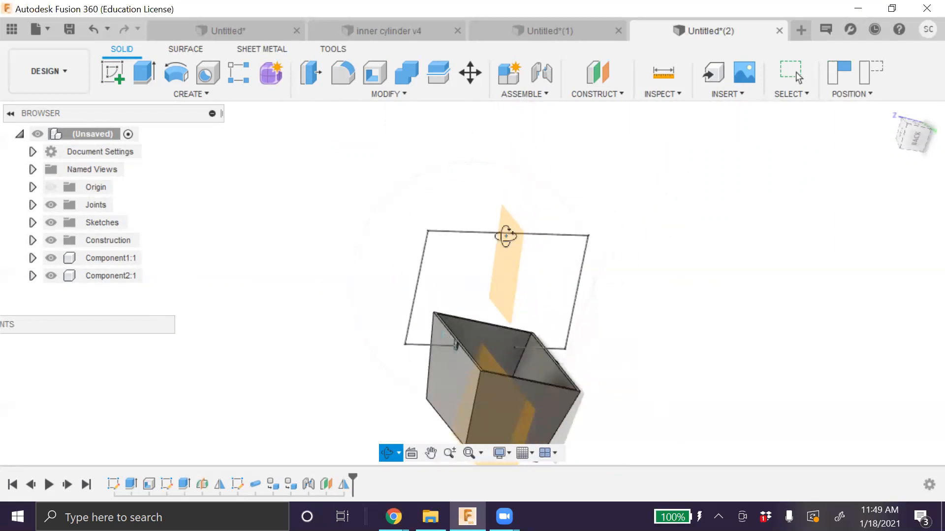
{"action": "scroll", "coordinate": [502, 384], "scroll_direction": "down", "scroll_amount": 2}
{"action": "scroll", "coordinate": [503, 384], "scroll_direction": "down", "scroll_amount": 2}
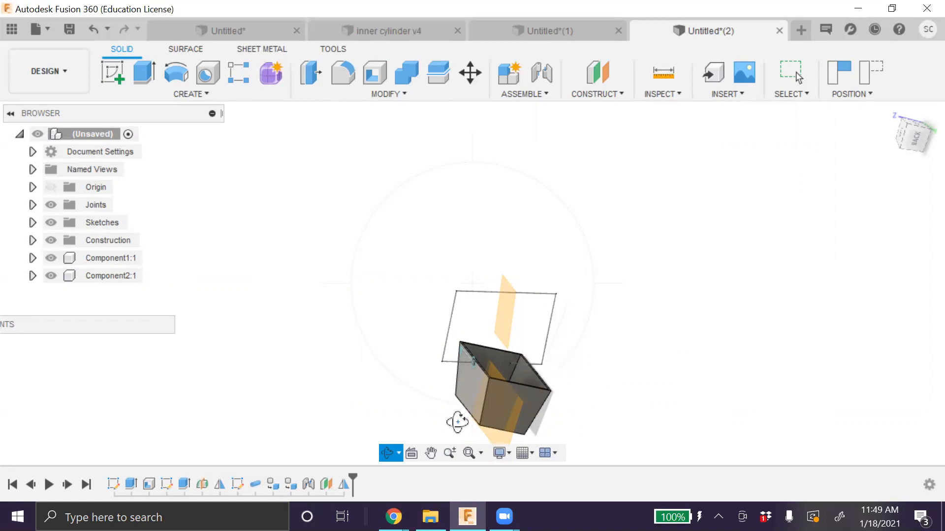
Examine the handle's position relative to the basket and both lugs from the right and front views
{"action": "key", "text": "Escape"}
{"action": "left_click", "coordinate": [389, 451]}
{"action": "left_click_drag", "start_coordinate": [443, 374], "coordinate": [500, 268]}
{"action": "key", "text": "Escape"}
{"action": "left_click", "coordinate": [537, 325]}
{"action": "left_click", "coordinate": [914, 135]}
{"action": "scroll", "coordinate": [478, 362], "scroll_direction": "up", "scroll_amount": 4}
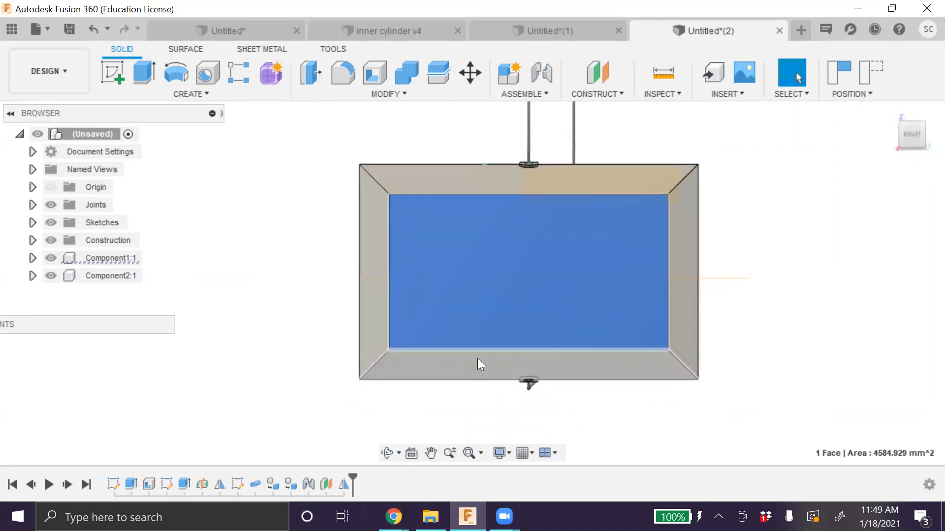
{"action": "left_click", "coordinate": [387, 453]}
{"action": "left_click_drag", "start_coordinate": [332, 351], "coordinate": [459, 281]}
{"action": "key", "text": "Escape"}
{"action": "left_click", "coordinate": [780, 257]}
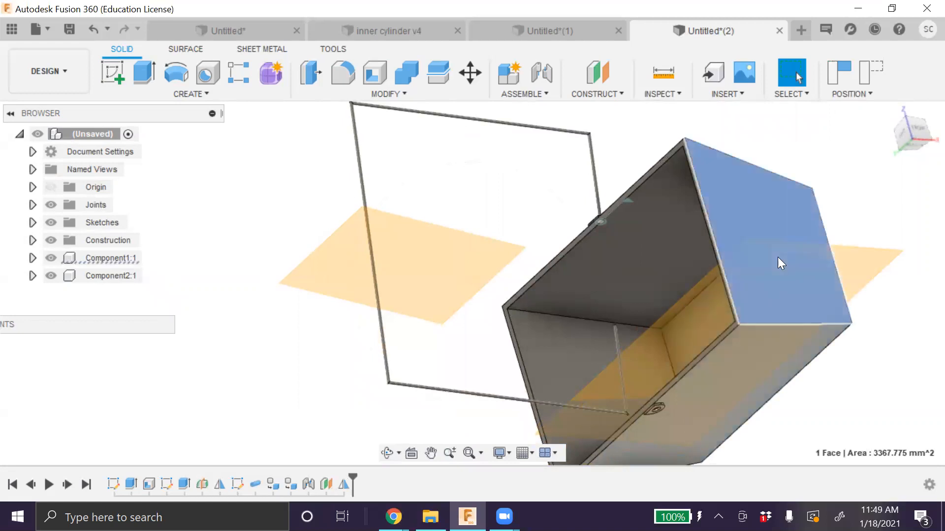
{"action": "left_click", "coordinate": [916, 134]}
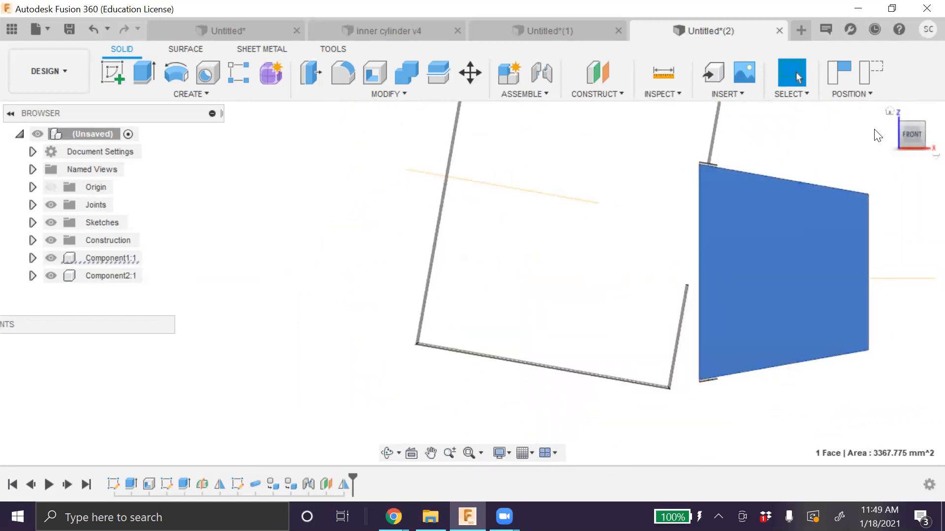
Fit the whole assembly in view and inspect the closed handle loop and basket from the back and underside
{"action": "left_click", "coordinate": [387, 452]}
{"action": "left_click_drag", "start_coordinate": [492, 384], "coordinate": [517, 403]}
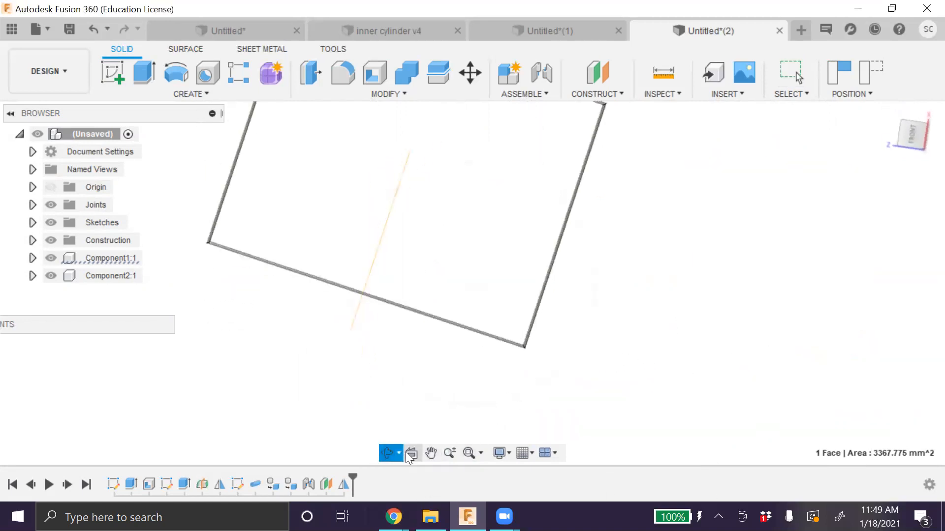
{"action": "left_click", "coordinate": [469, 454]}
{"action": "left_click_drag", "start_coordinate": [493, 318], "coordinate": [421, 278]}
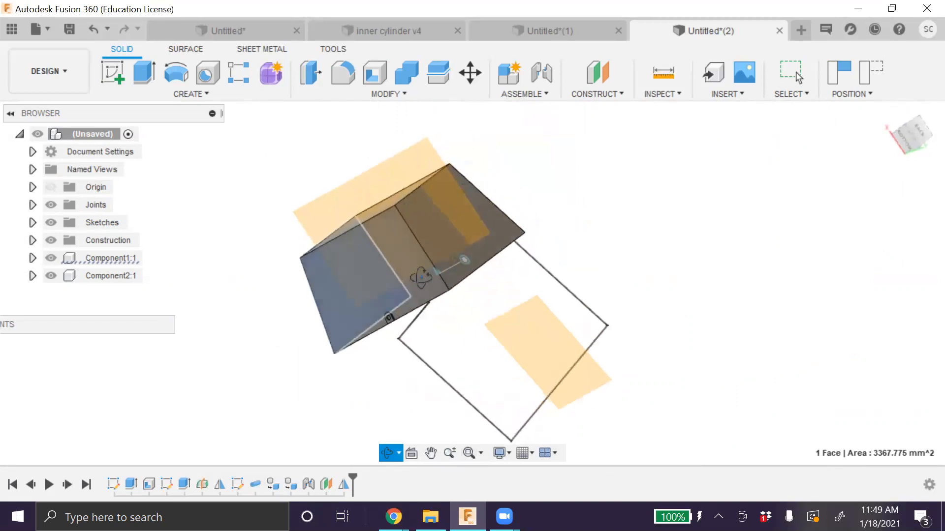
{"action": "key", "text": "Escape"}
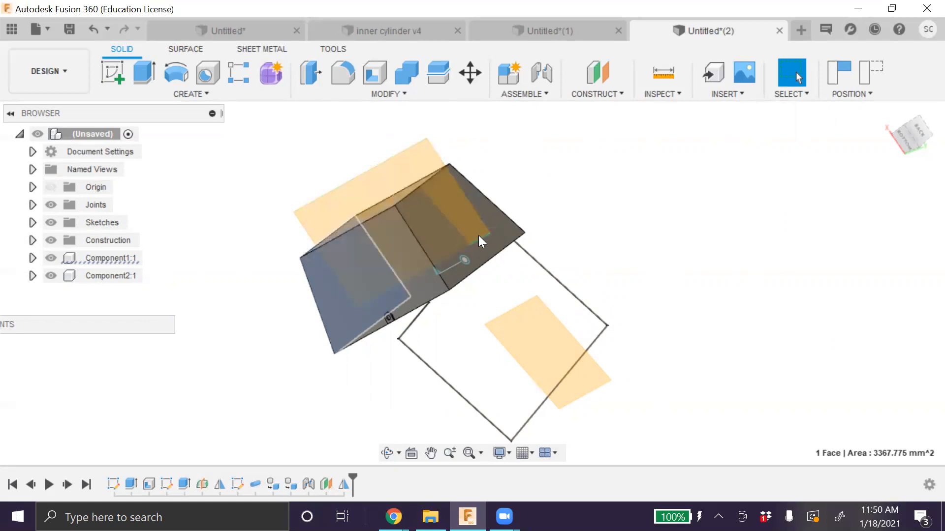
{"action": "scroll", "coordinate": [419, 222], "scroll_direction": "up", "scroll_amount": 3}
{"action": "scroll", "coordinate": [420, 222], "scroll_direction": "down", "scroll_amount": 5}
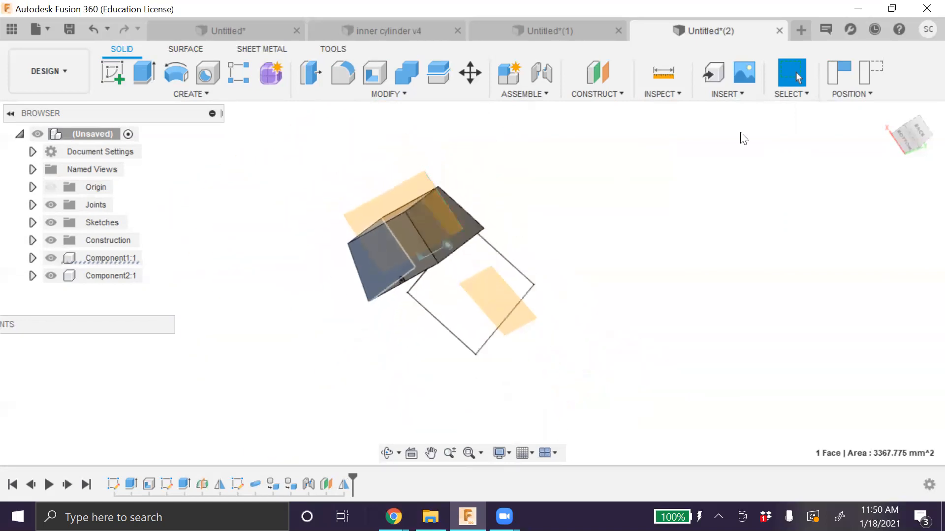